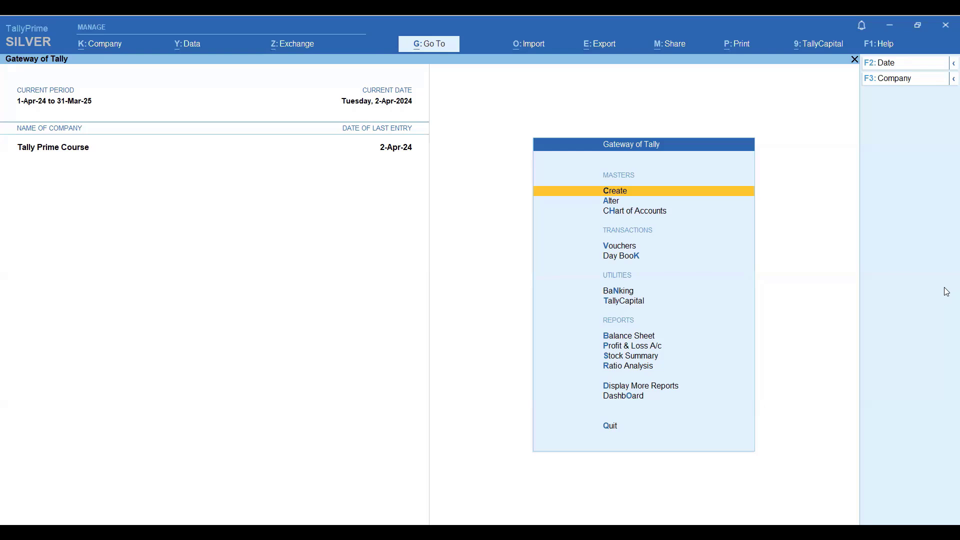
Step: Enable multiple price levels in the inventory features of the company Tally Prime Course
key(F11)
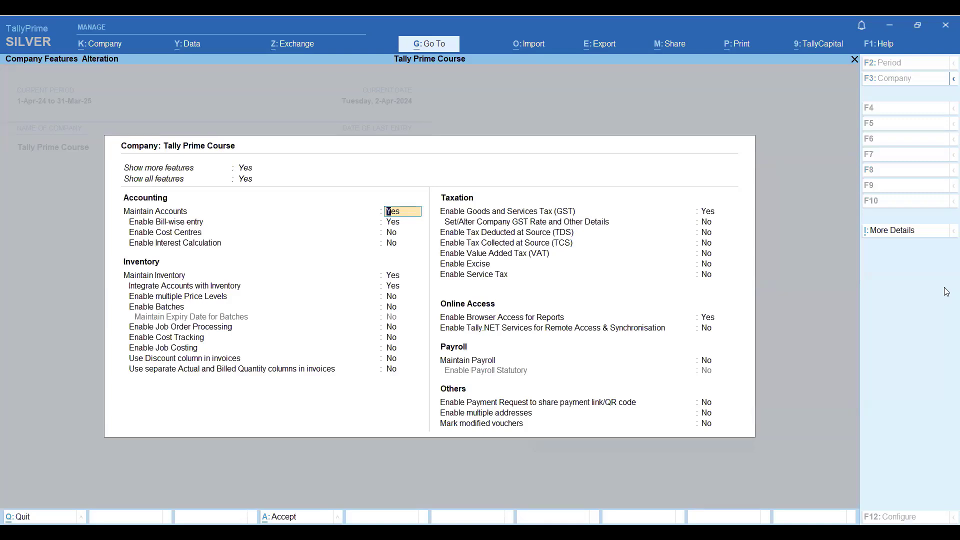
key(Return)
key(Return)
key(Return)
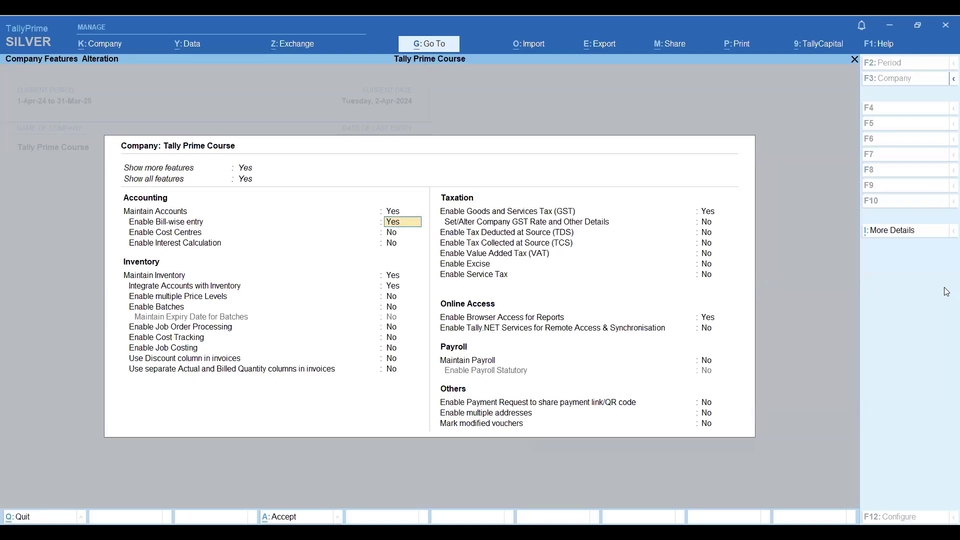
key(Return)
key(Return)
key(Return)
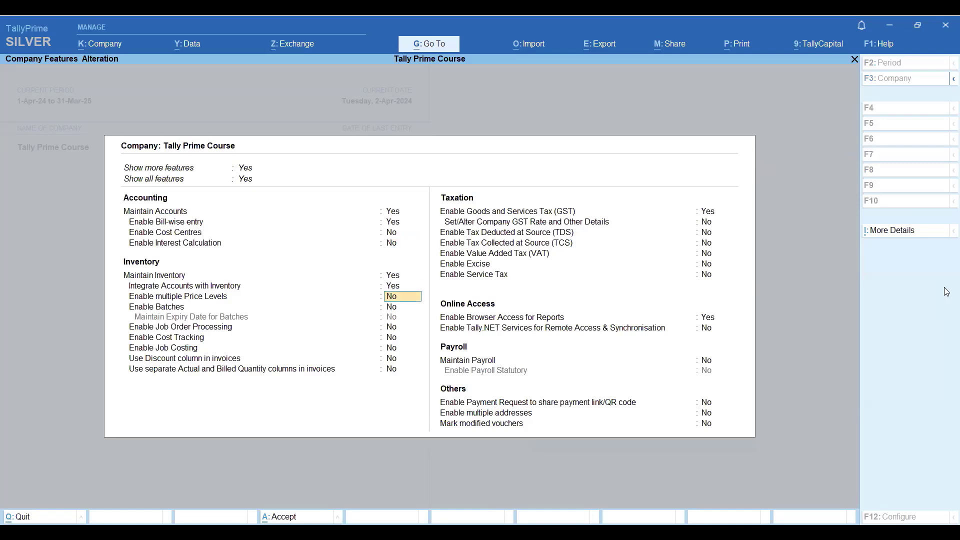
text(y)
key(Return)
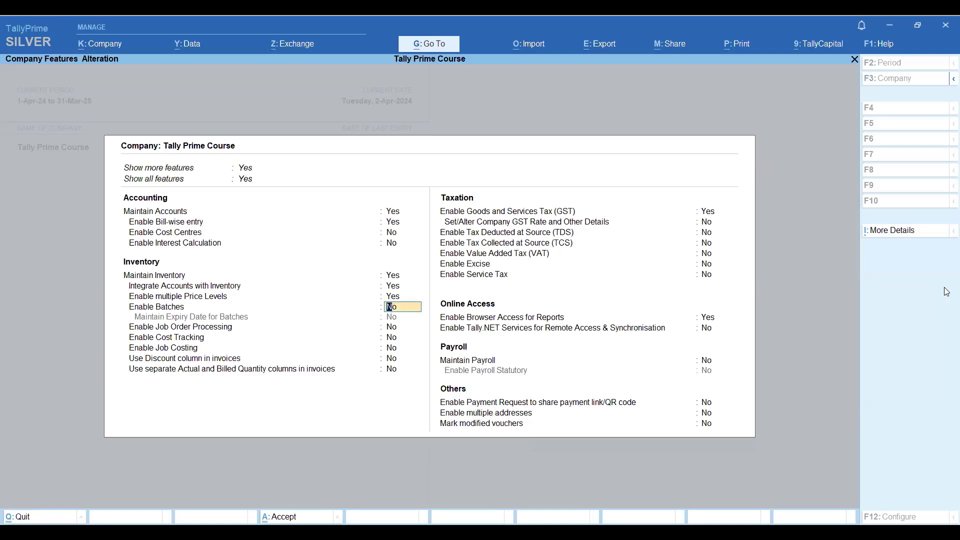
key(Up)
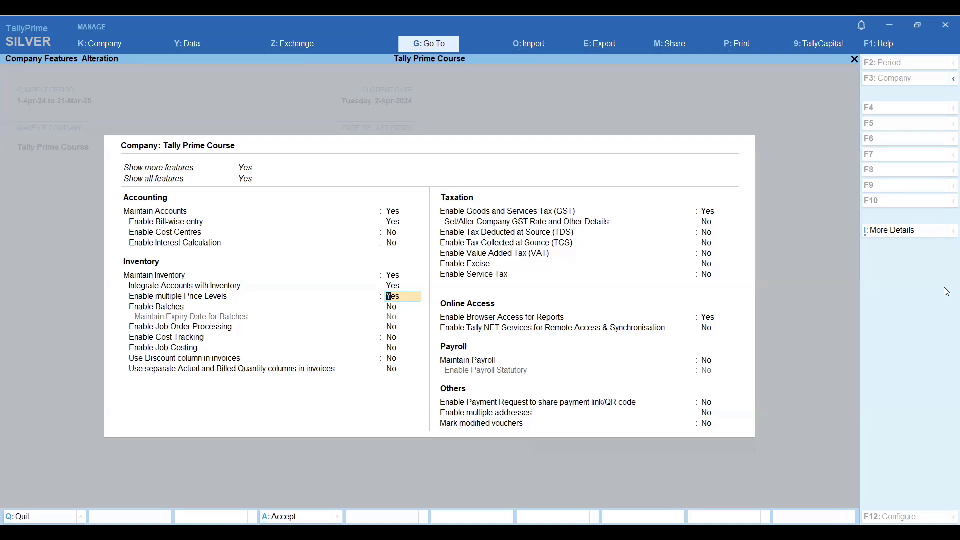
Step: Disable Goods and Services Tax (GST) in the company's taxation features
key(Return)
key(Return)
key(Return)
key(Return)
key(Return)
key(Return)
key(Return)
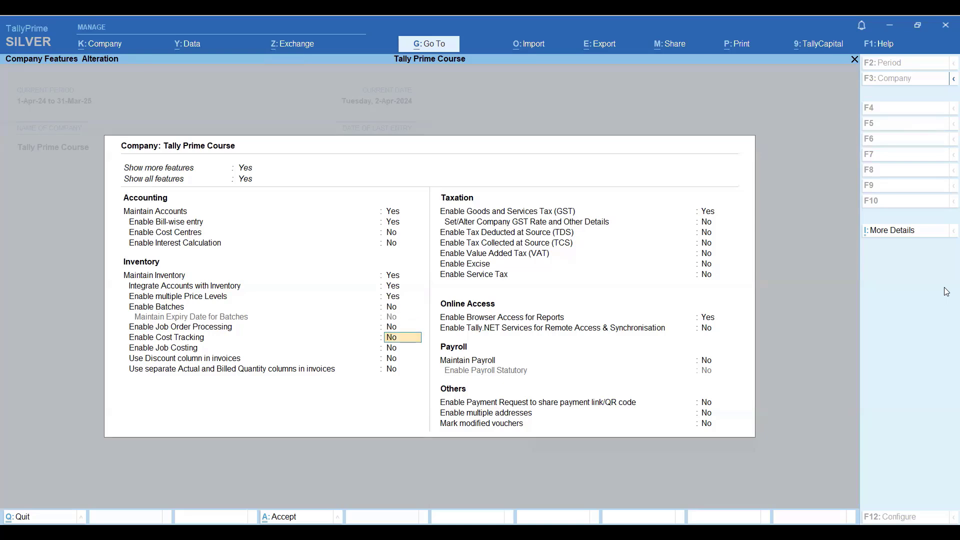
key(Return)
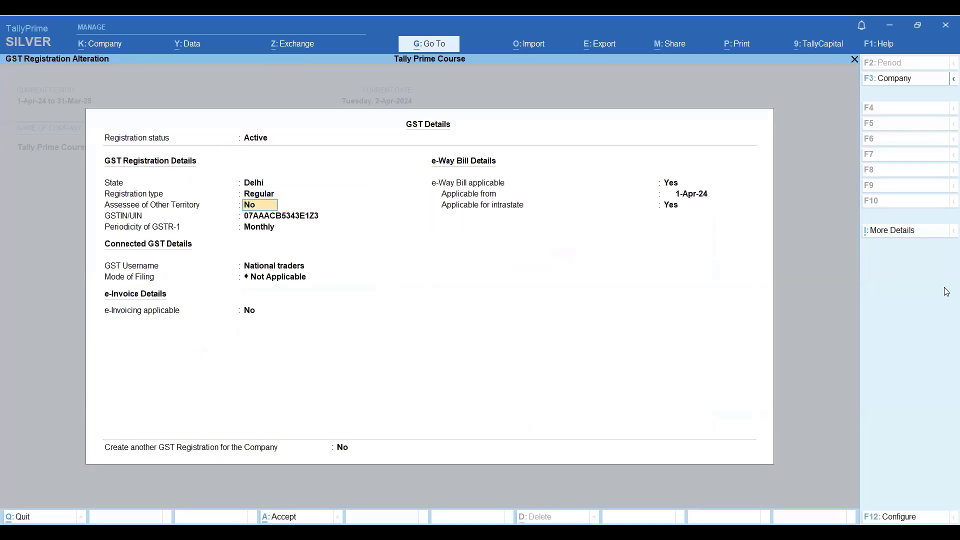
key(ctrl+a)
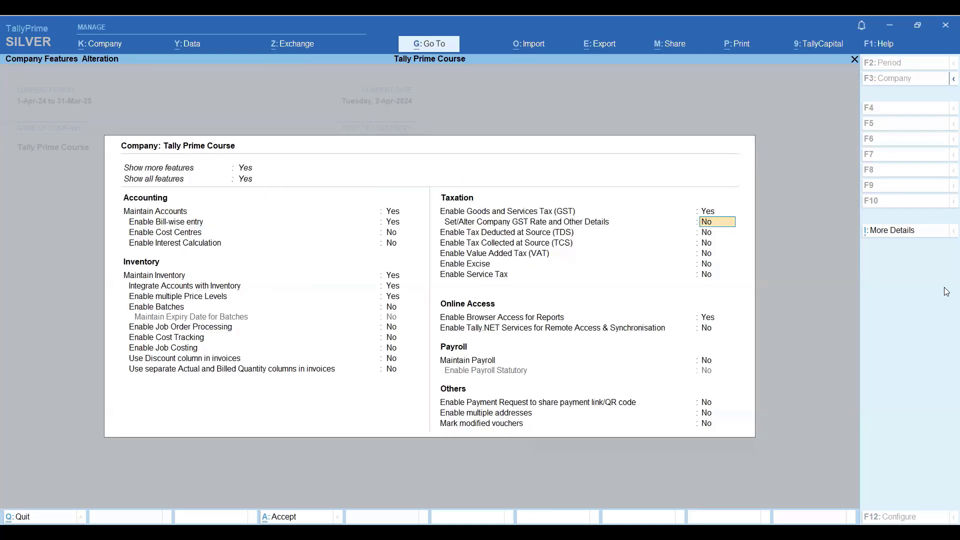
key(Up)
text(n)
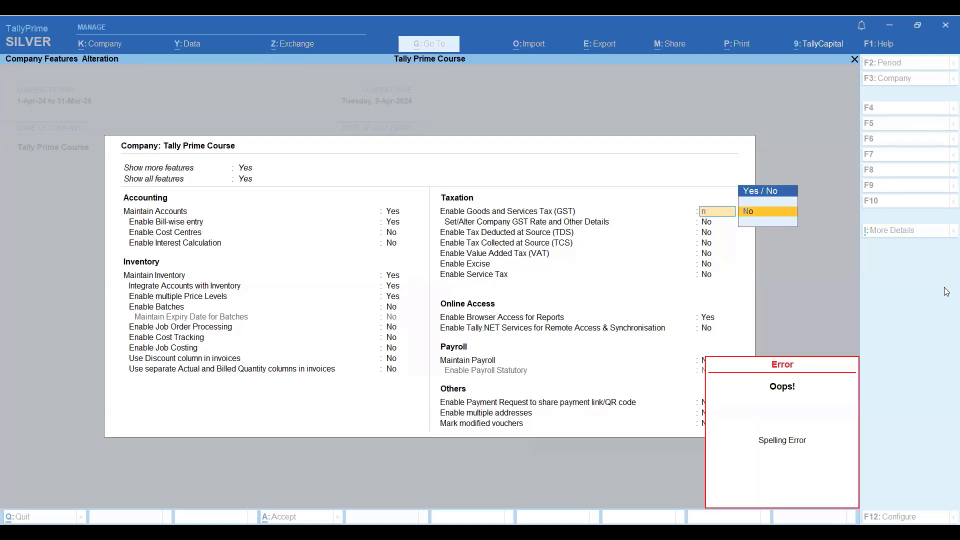
key(Return)
Step: Save the company feature changes and accept updating the GST status of vouchers
key(Down)
key(Down)
key(Down)
key(Down)
key(Down)
key(Down)
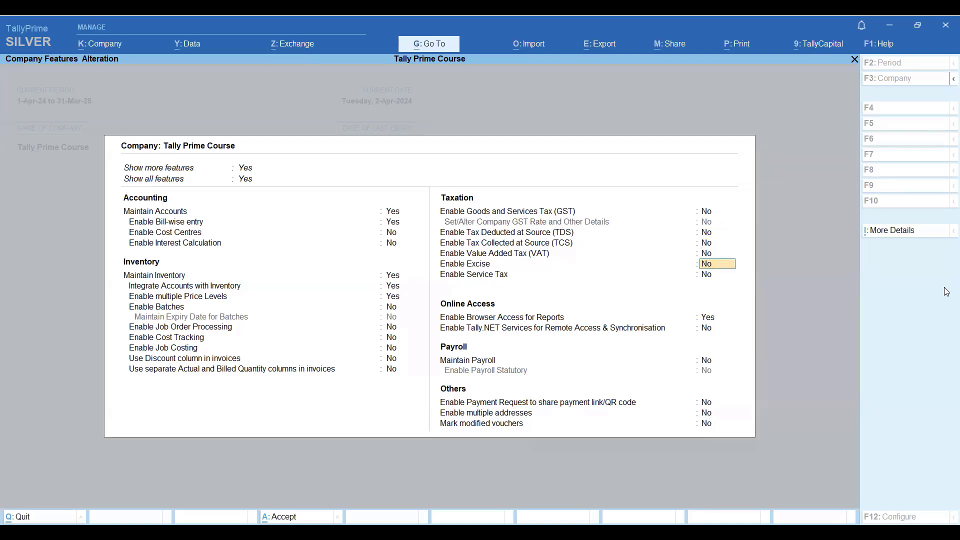
key(Down)
key(Down)
key(Down)
key(Down)
key(Return)
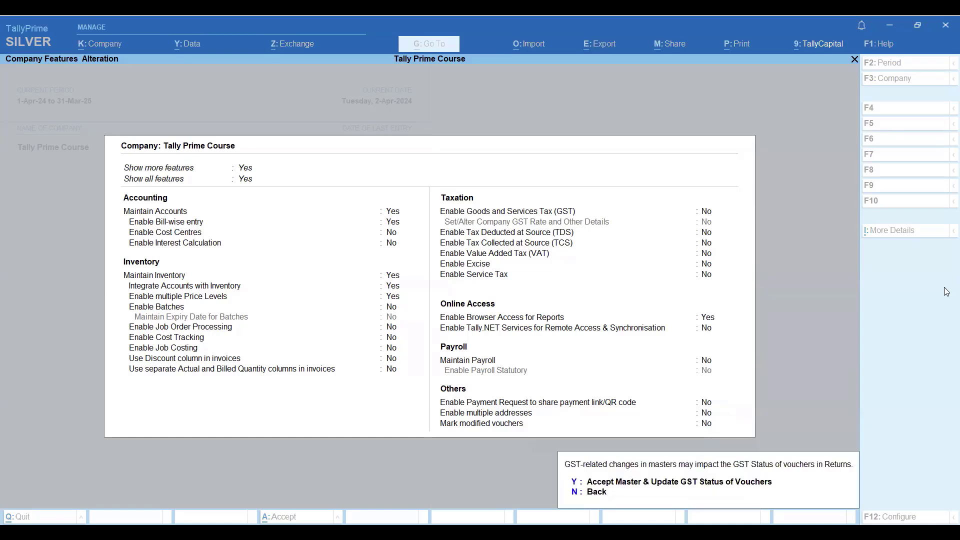
key(y)
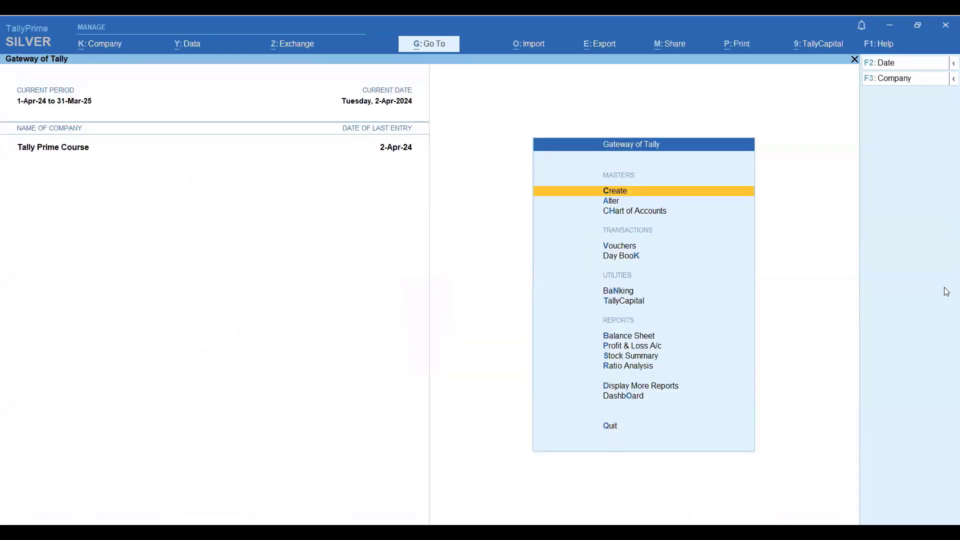
Step: Open the company price levels for creation from the inventory masters
key(Return)
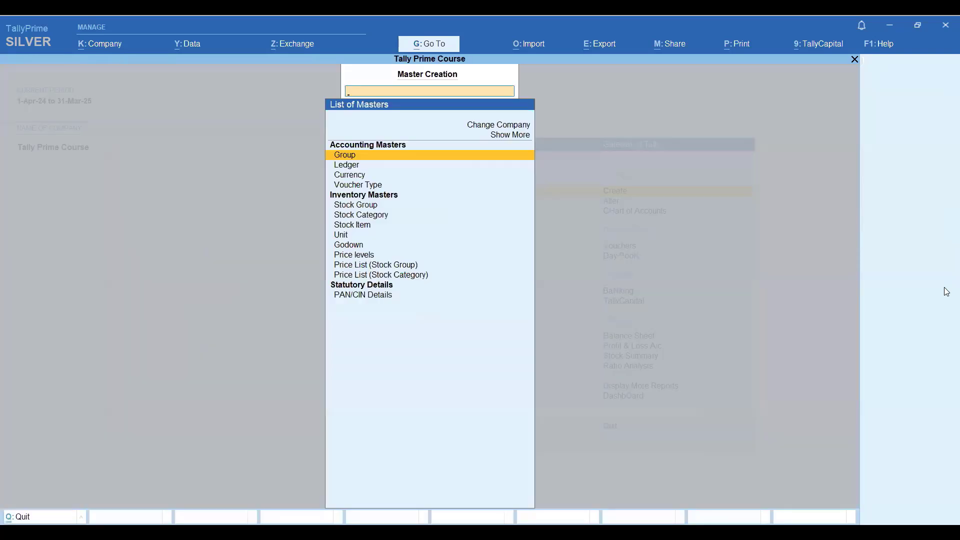
key(Down)
key(Down)
key(Down)
key(Down)
key(Down)
key(Down)
key(Down)
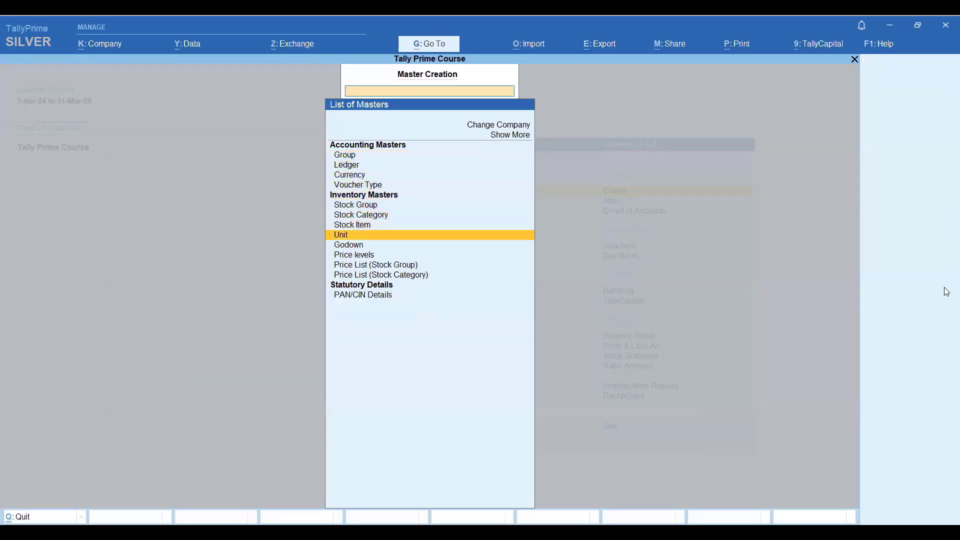
key(Down)
key(Down)
key(Return)
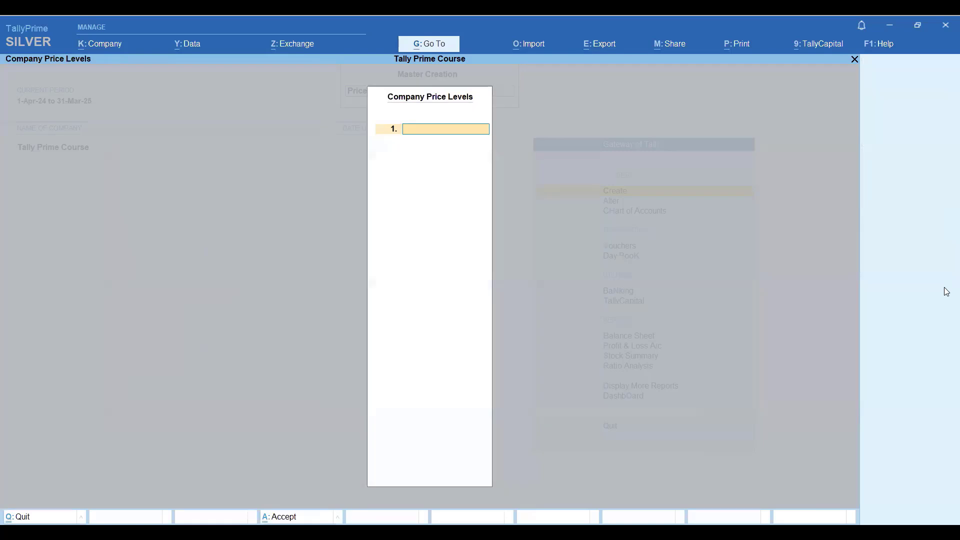
Step: Create two company price levels named Customer and Wholesaler and save them
text(Customer)
key(Return)
text(Wholesa)
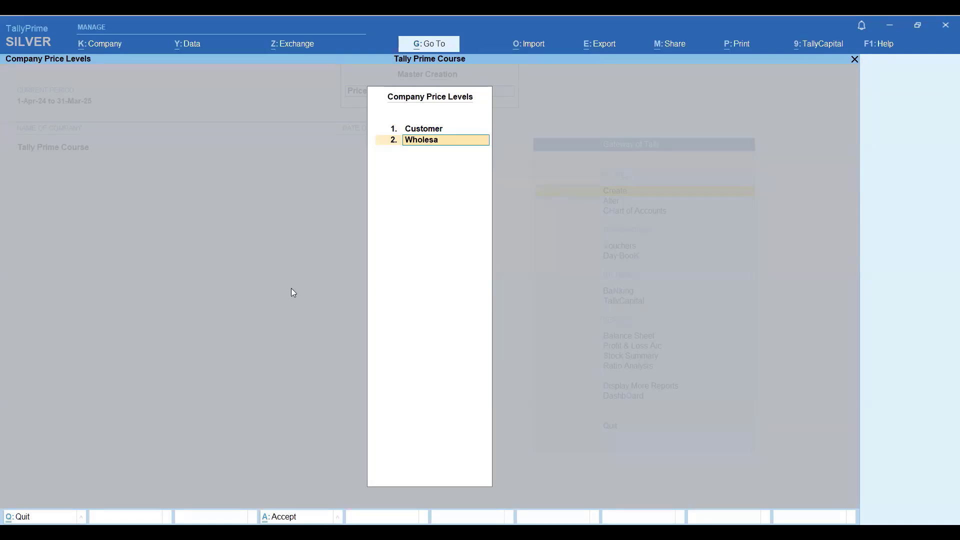
text(ler)
key(Return)
key(Return)
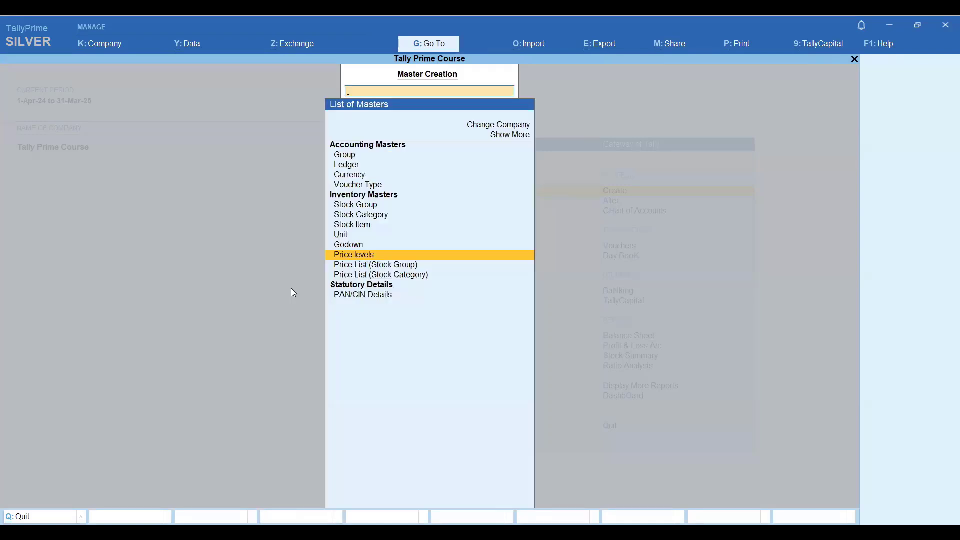
Step: Start a stock group price list for All Items at the Customer price level, applicable from 1-Apr-24
key(Down)
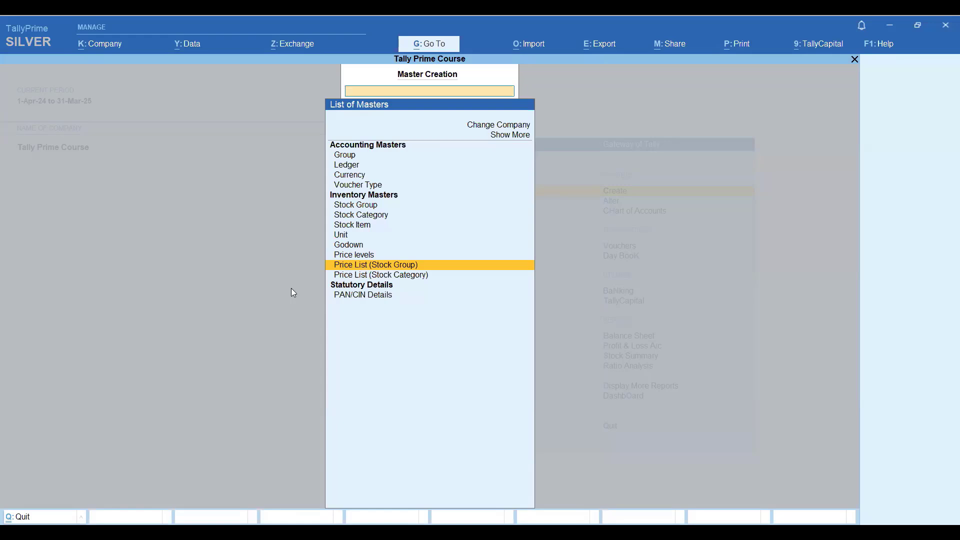
key(Return)
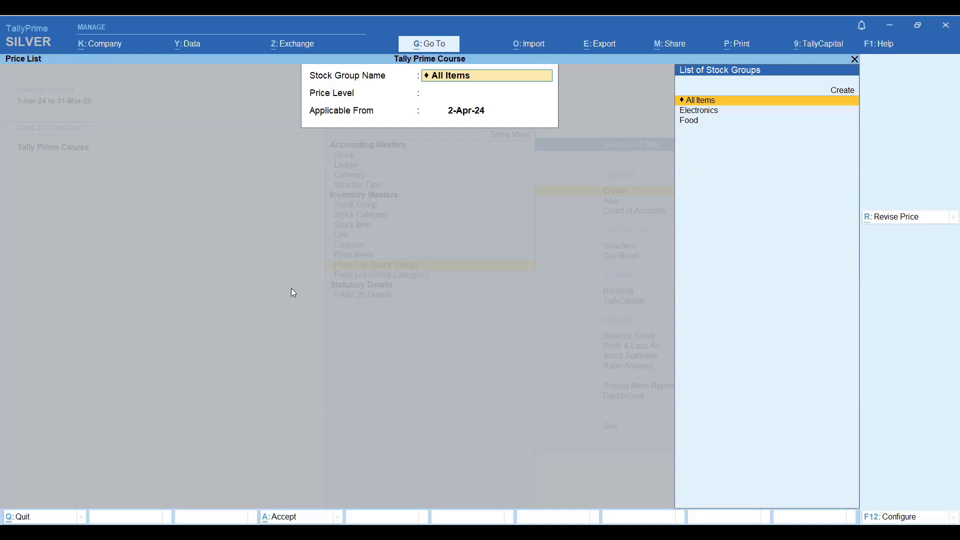
key(Return)
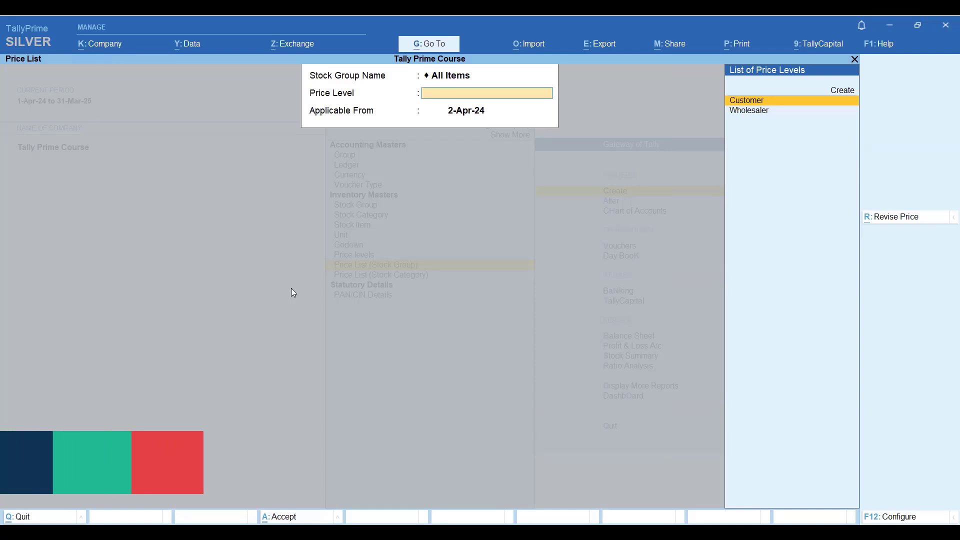
key(Return)
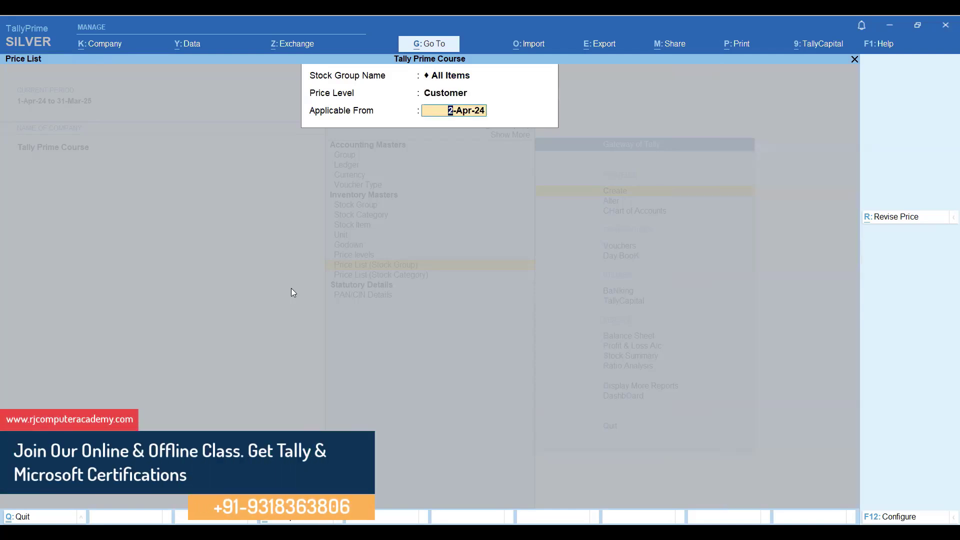
text(1-4)
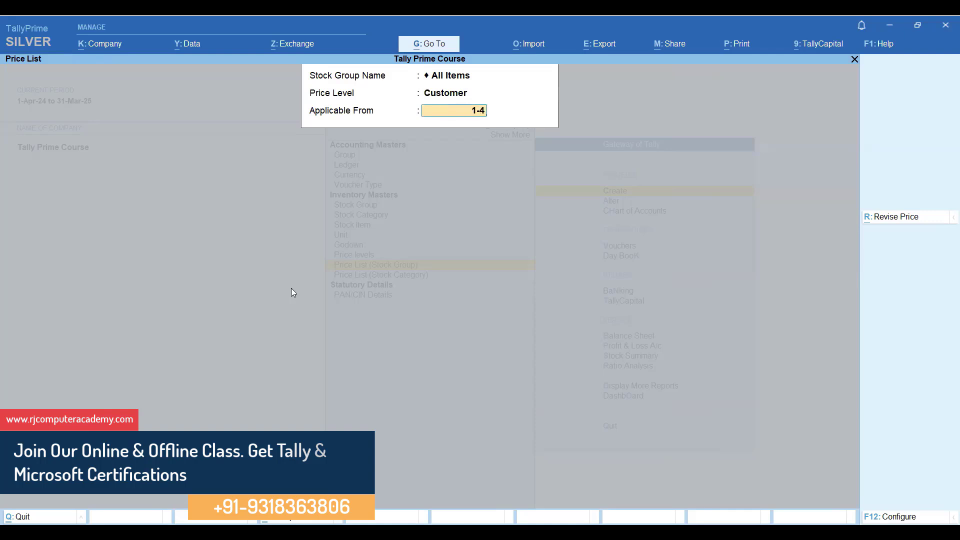
key(Return)
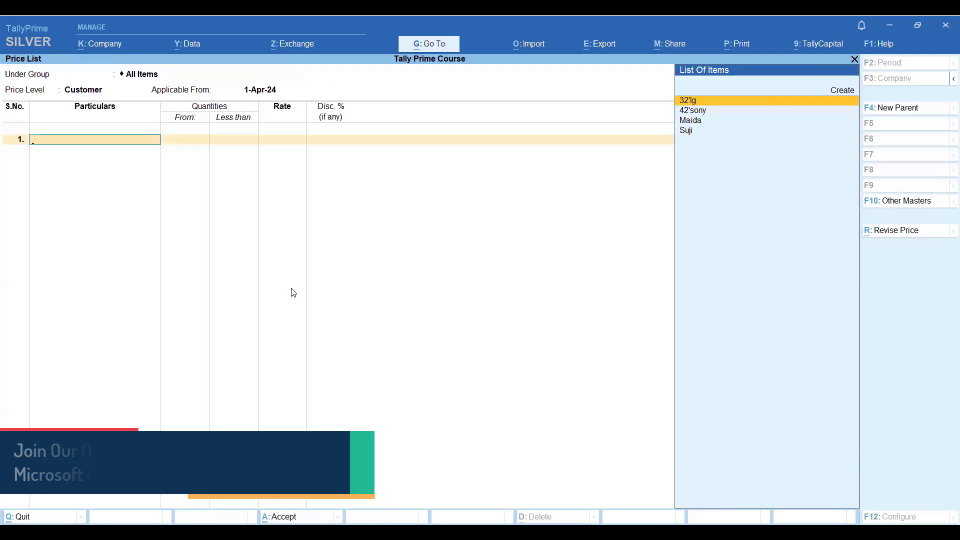
Step: Add the item 32'lg to the Customer price list at a rate of 27,000 per piece, without quantity limits or discount
key(Down)
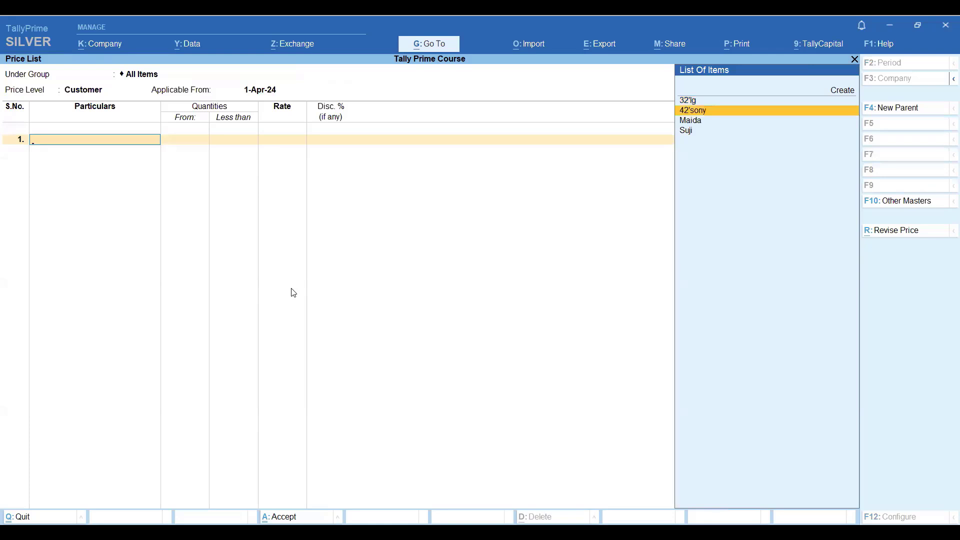
key(Up)
key(Up)
key(Down)
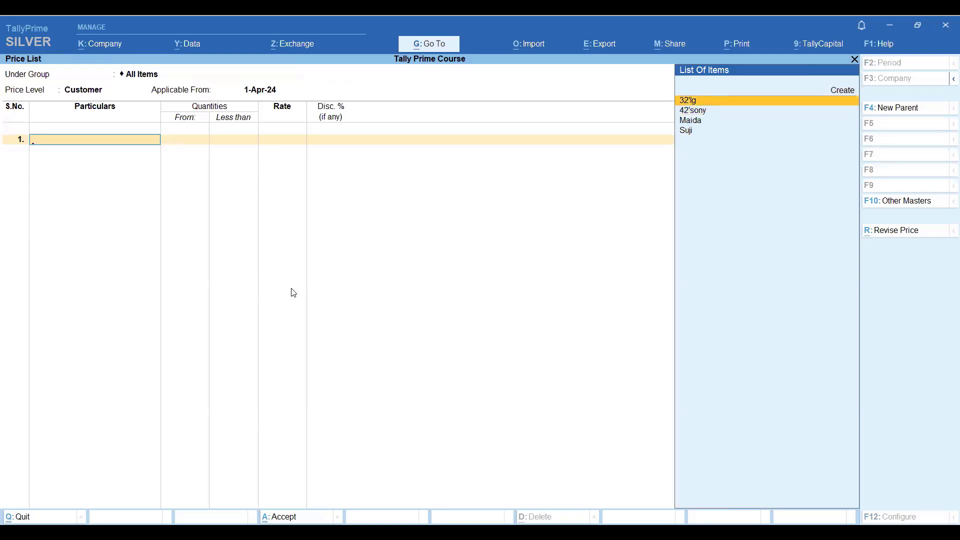
key(Return)
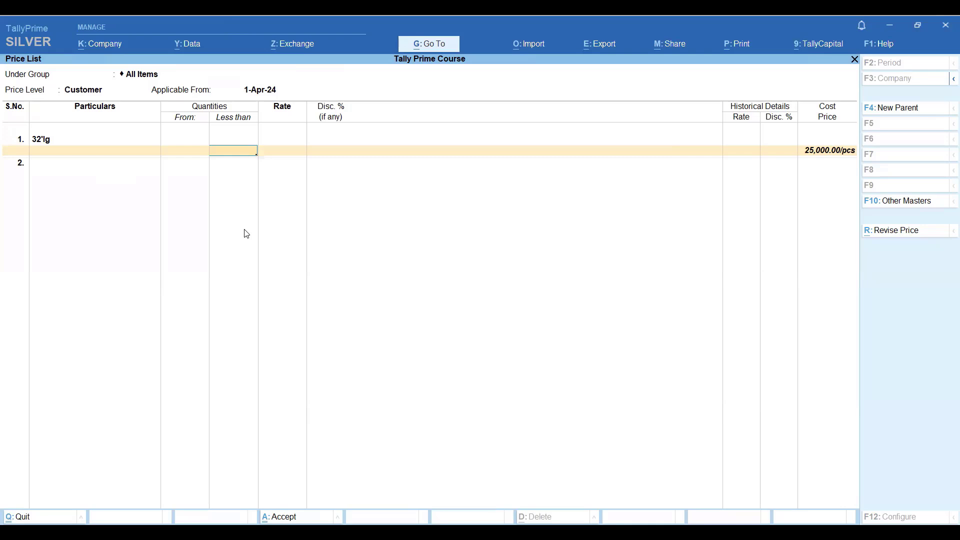
key(Return)
text(27000)
key(Return)
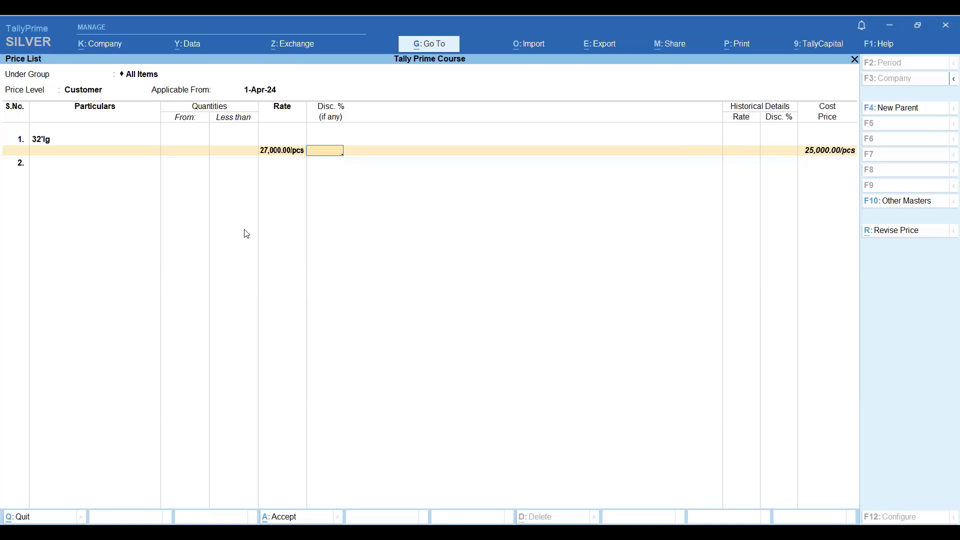
key(Return)
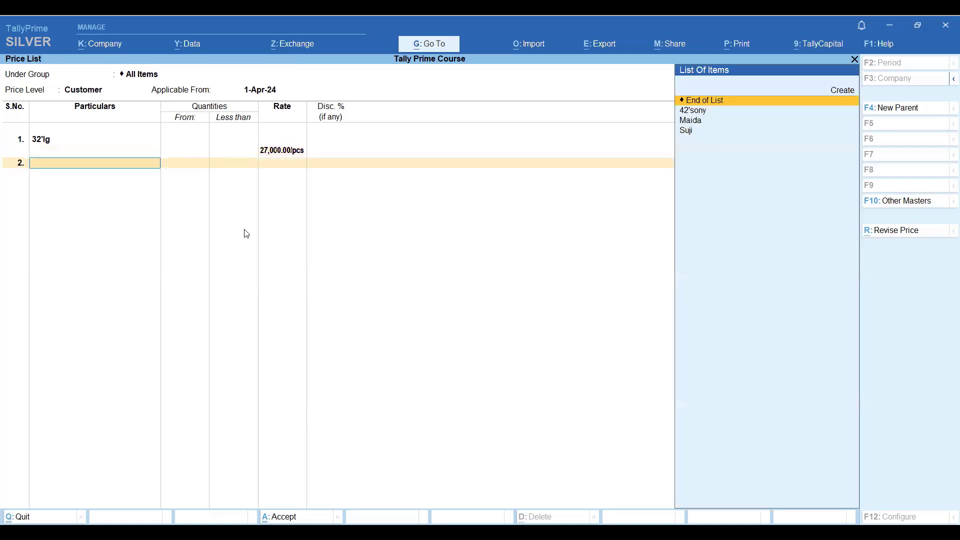
Step: Add the item 42'sony at a rate of 28,000 per piece and end the Customer price list's items
key(Down)
key(Return)
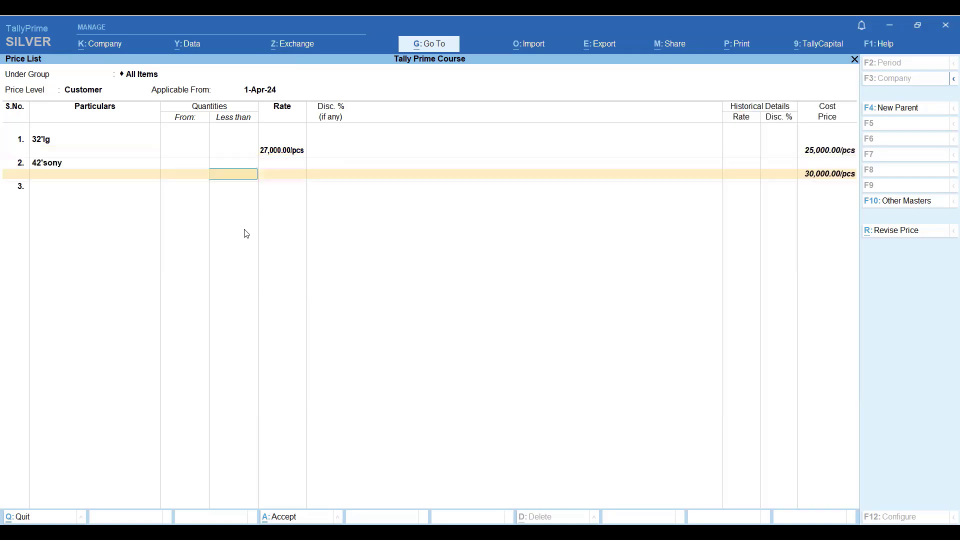
key(Return)
text(28,)
text(000)
key(Return)
key(Return)
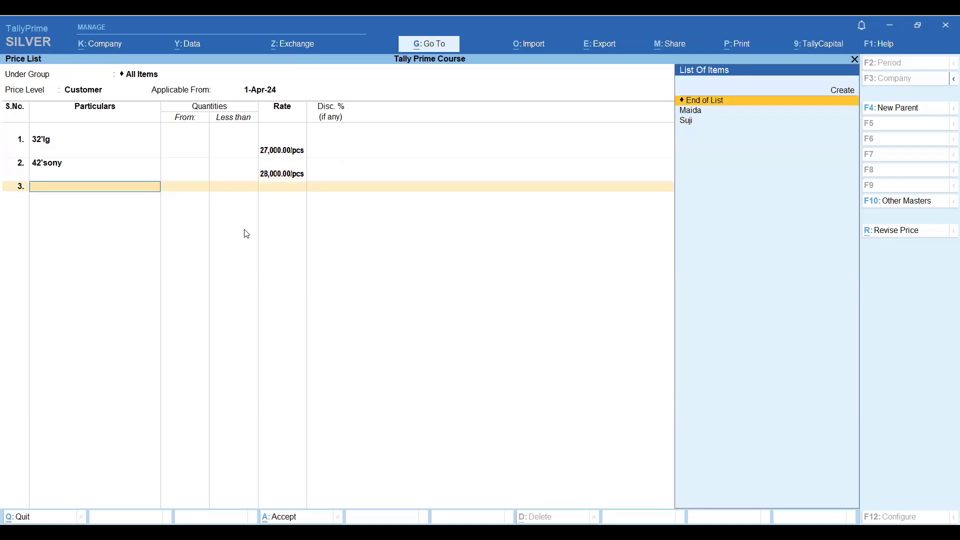
key(Return)
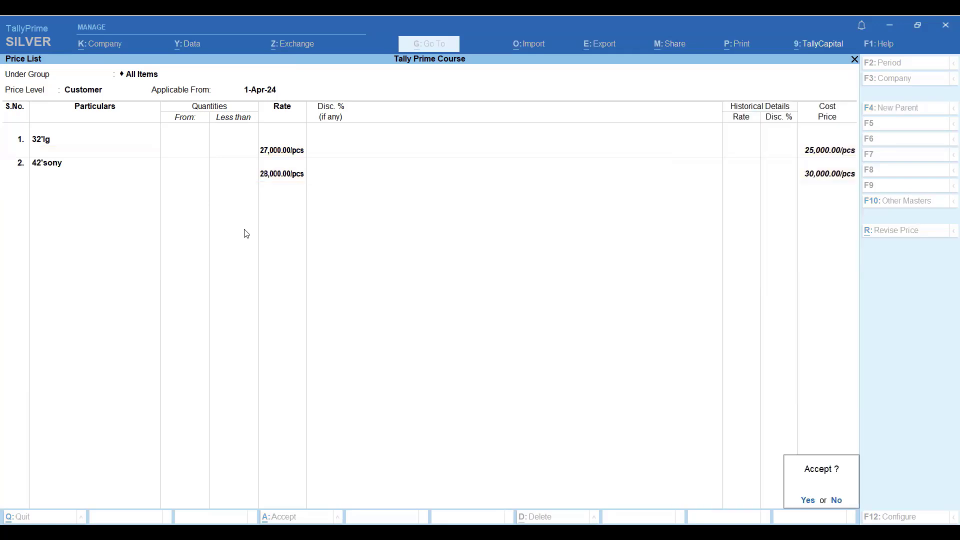
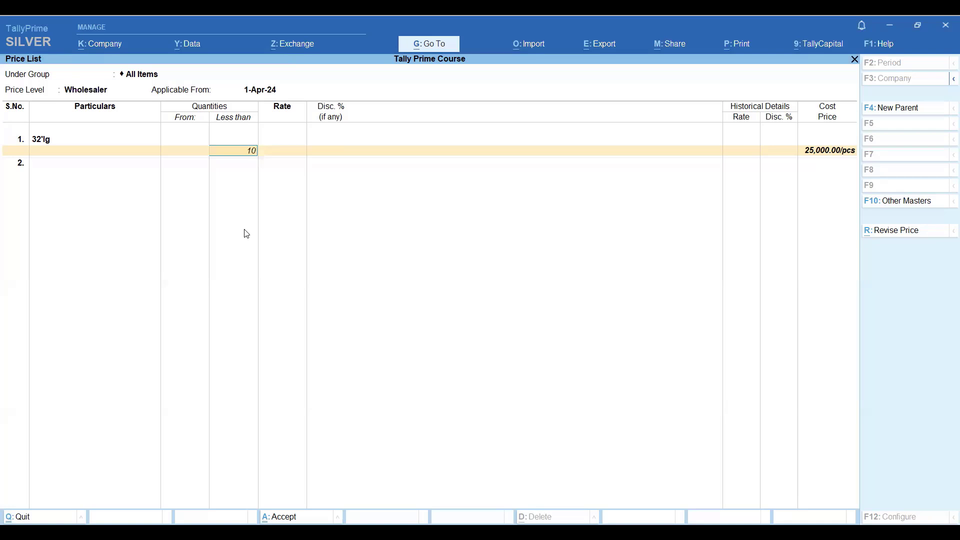
Step: Set the Wholesaler rate of 32'lg to 25,000 per piece for quantities under 10 pcs, without discount
key(Return)
text(25,000)
key(Return)
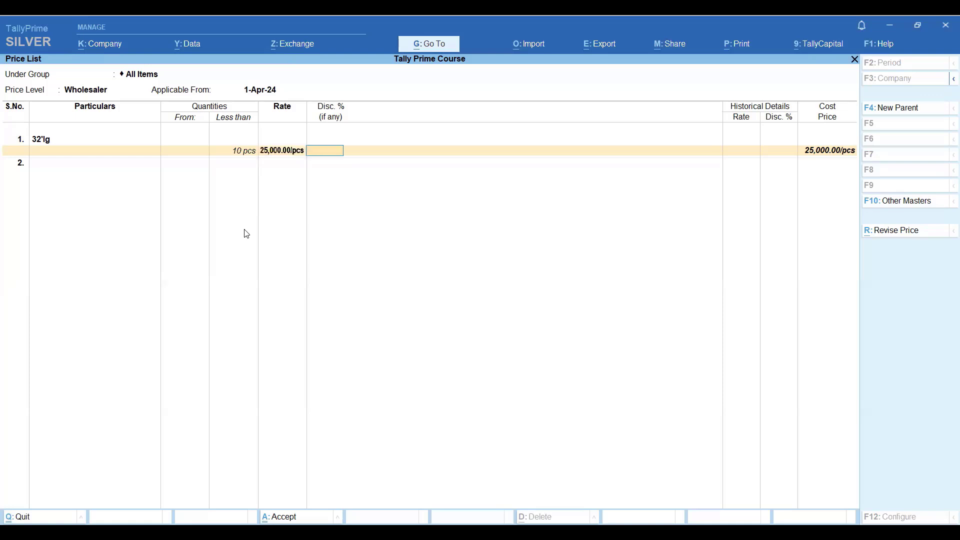
key(Return)
Step: Add a Wholesaler slab for 32'lg from 10 to less than 20 pcs at 22,000 per piece
text(20)
key(Return)
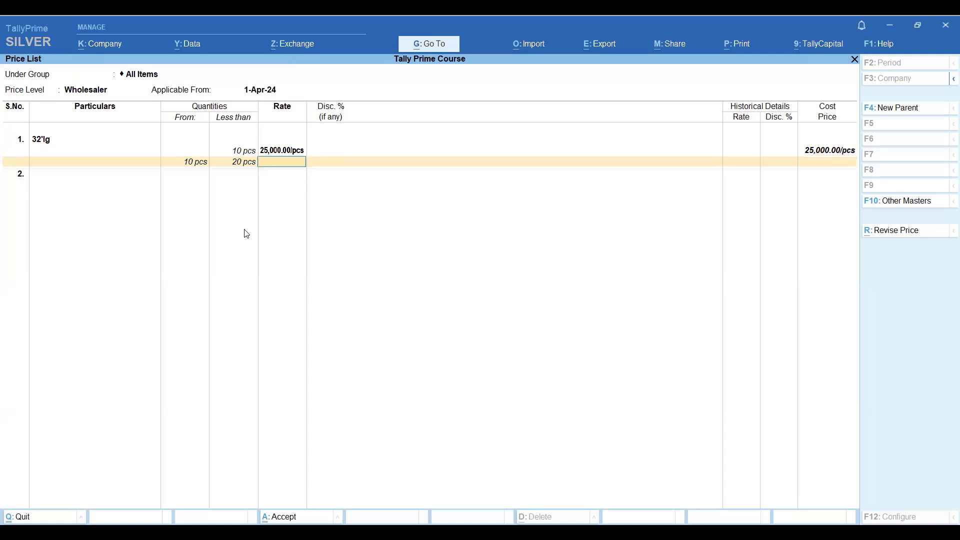
text(22,000)
key(Return)
key(Return)
Step: Add a Wholesaler slab for 32'lg from 20 to less than 30 pcs at 20,000 per piece and end its slabs
text(3)
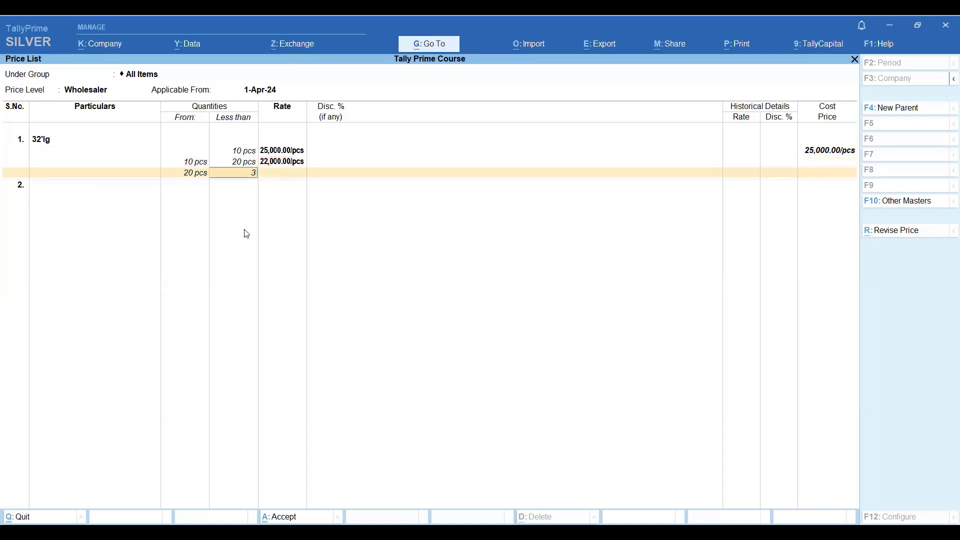
text(0)
key(Return)
text(20000)
key(Return)
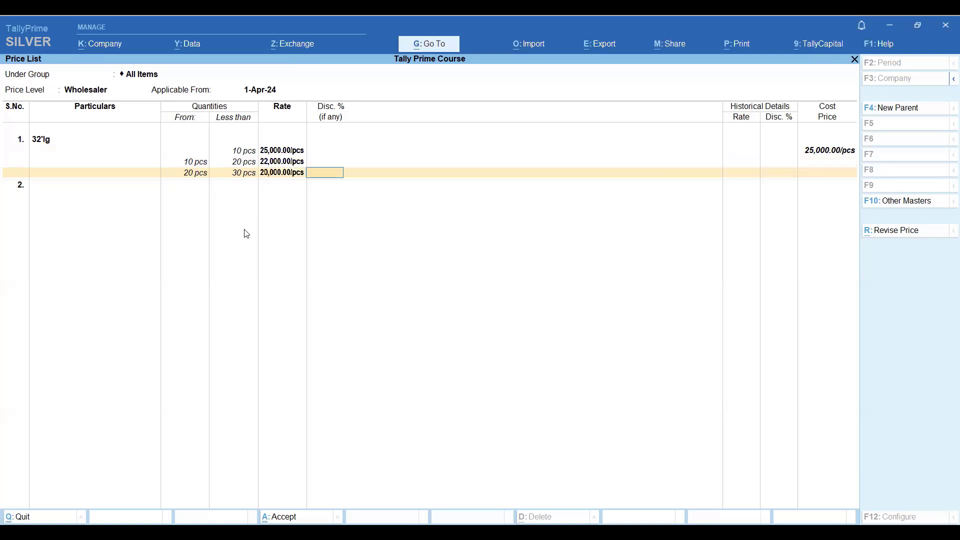
key(Return)
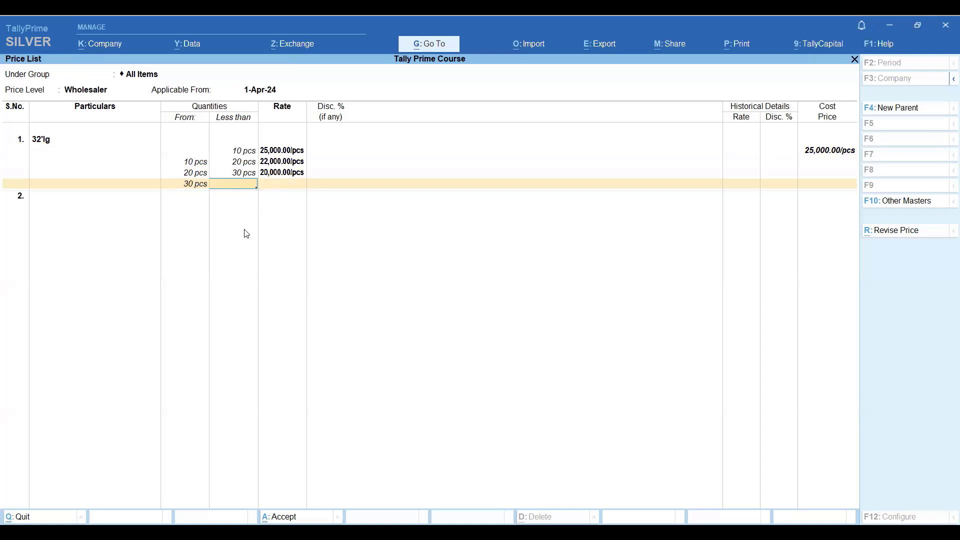
key(Return)
key(Return)
Step: Add the item 42'sony to the Wholesaler list at 27,000 per piece for quantities under 5 pcs, without discount
key(Down)
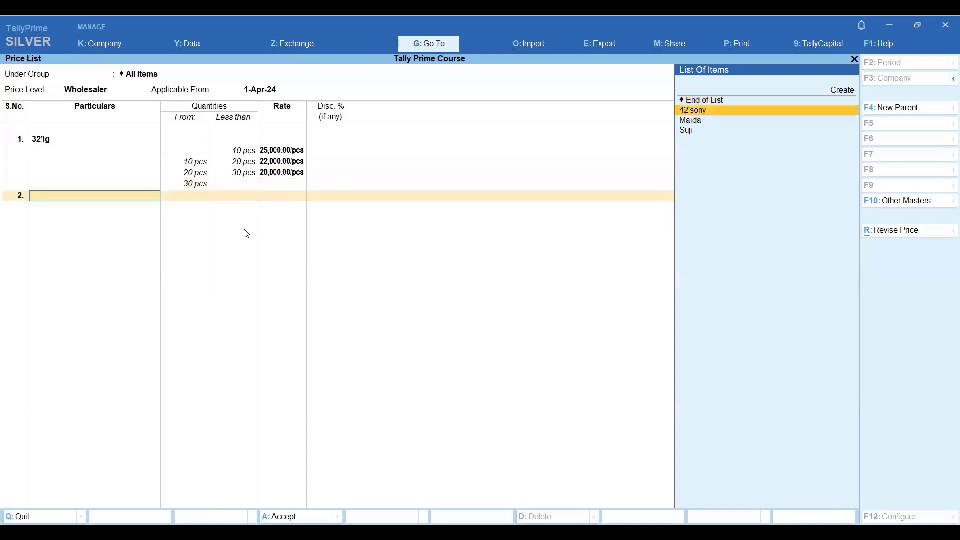
key(Return)
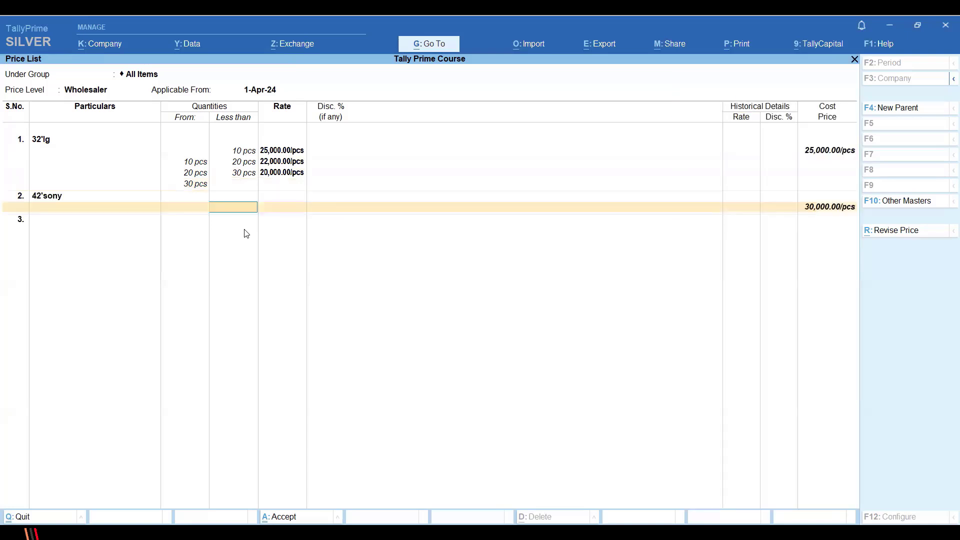
text(5)
key(Return)
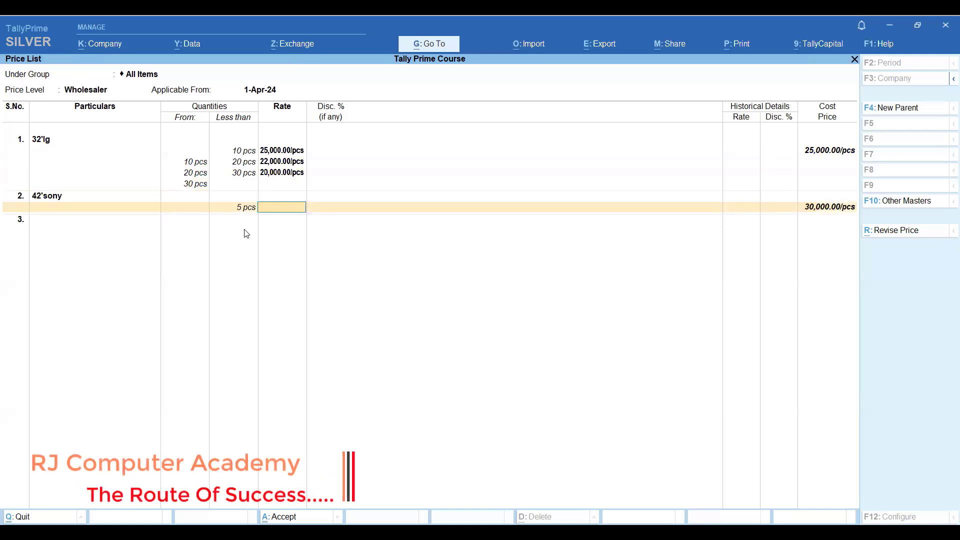
text(27000)
key(Return)
key(Return)
Step: Add a Wholesaler slab for 42'sony from 5 to less than 15 pcs at 26,000 per piece, without discount
text(15)
key(Return)
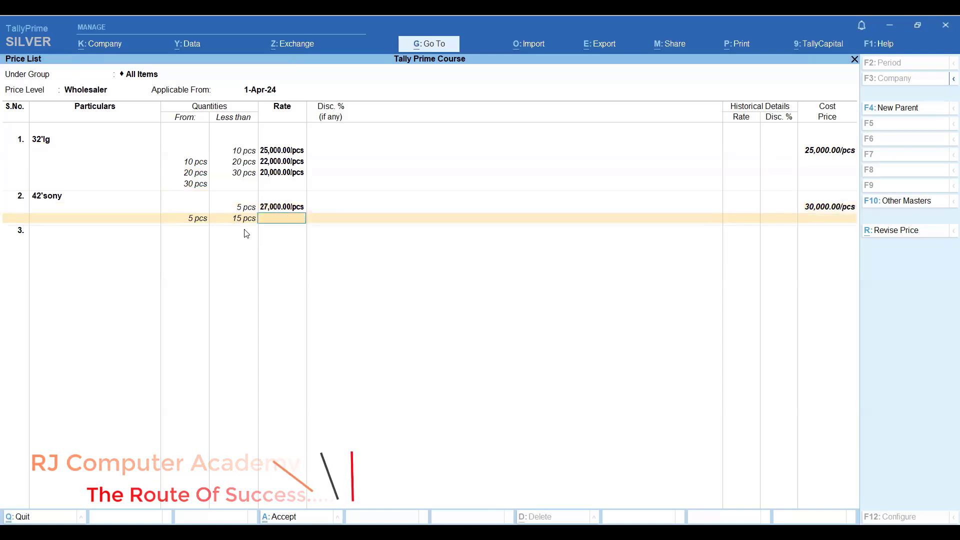
text(26,00)
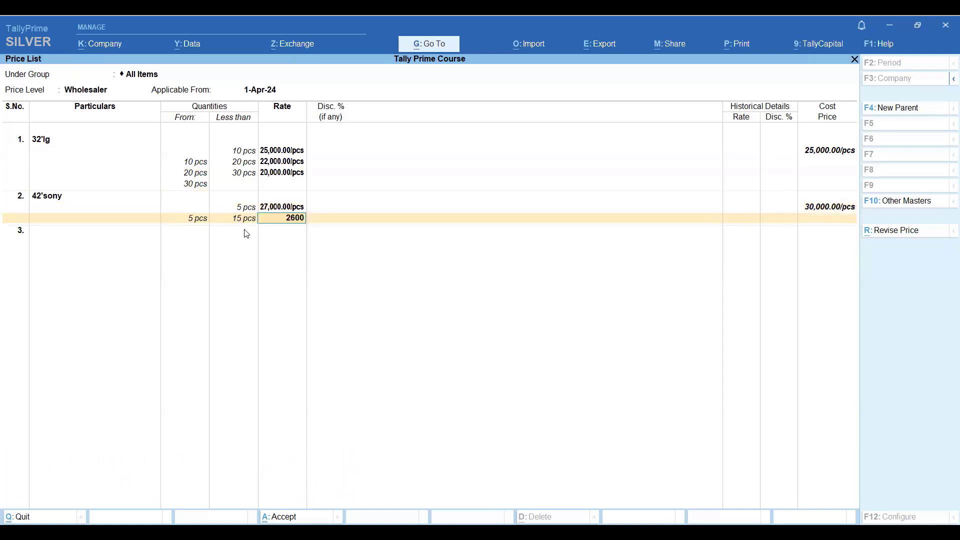
text(0)
key(Return)
key(Return)
Step: Add a Wholesaler slab for 42'sony from 15 to less than 20 pcs at 24,000 per piece, without discount
text(2)
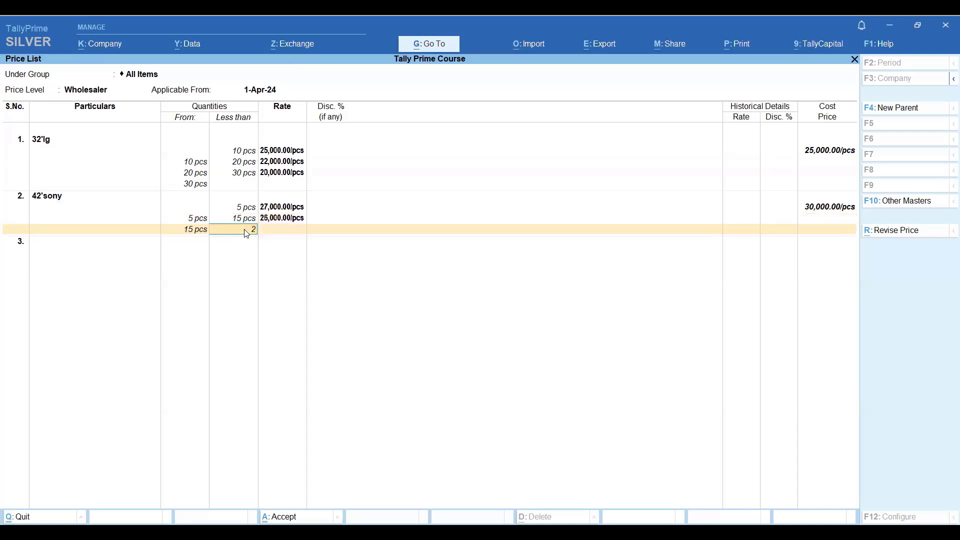
text(0)
key(Return)
text(24000)
key(Return)
key(Return)
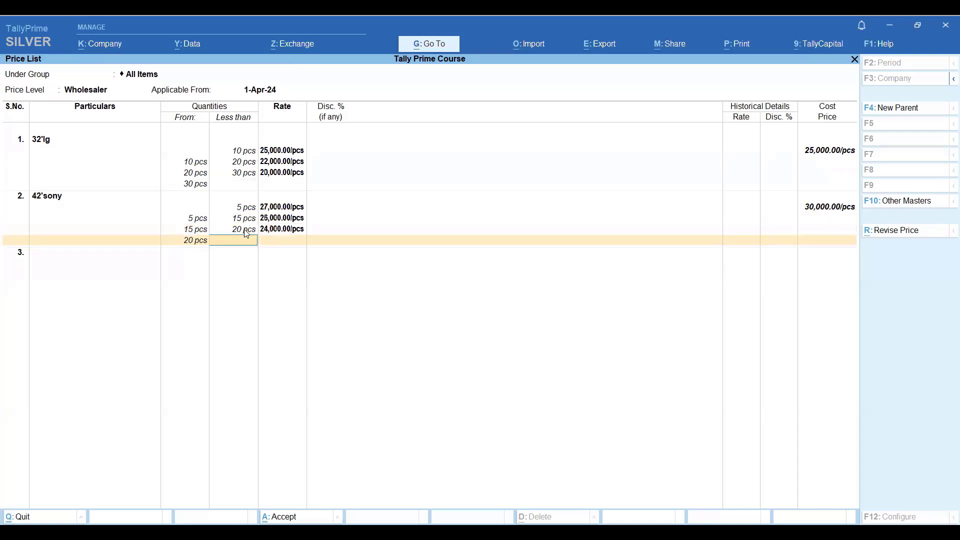
Step: Save the Wholesaler price list without further slabs or items and return to the Gateway of Tally
key(Return)
key(Return)
key(Return)
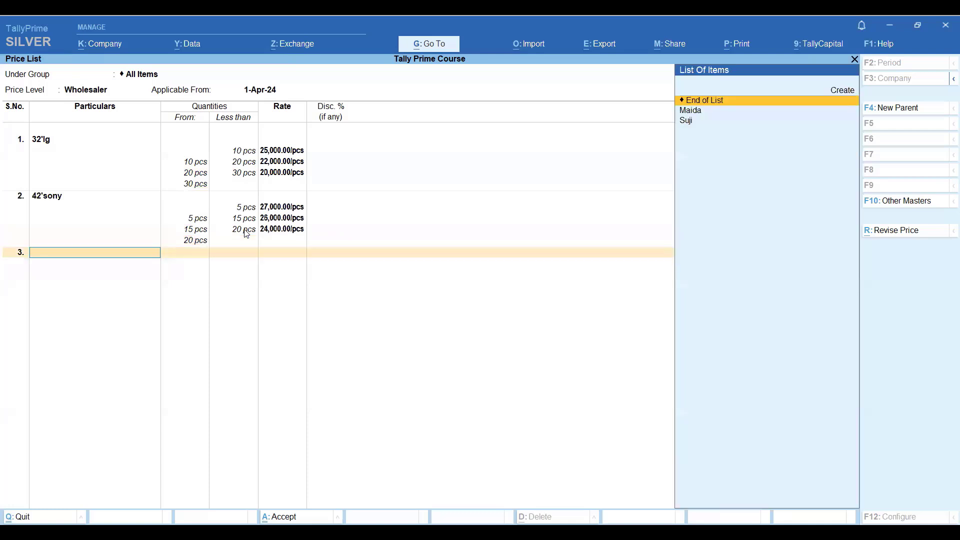
key(Return)
key(Return)
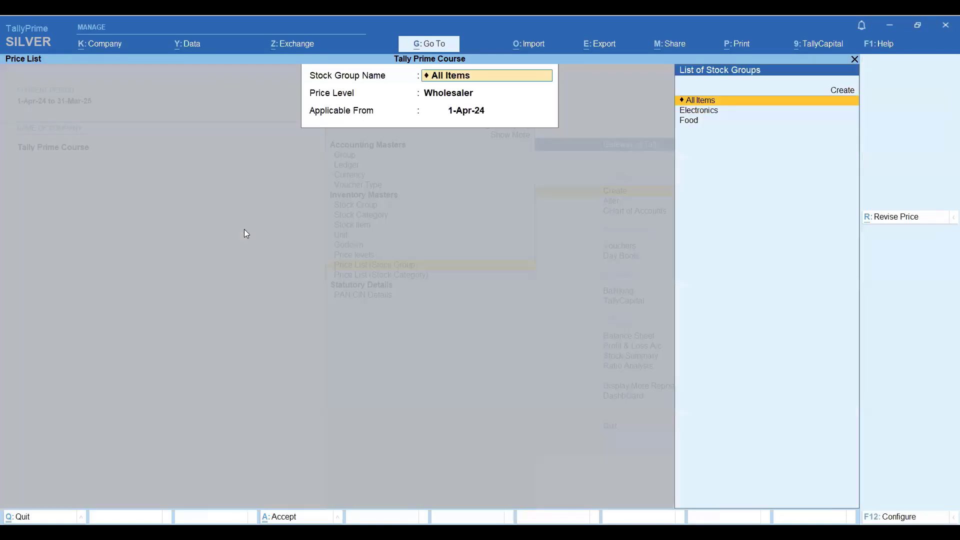
key(Escape)
key(Escape)
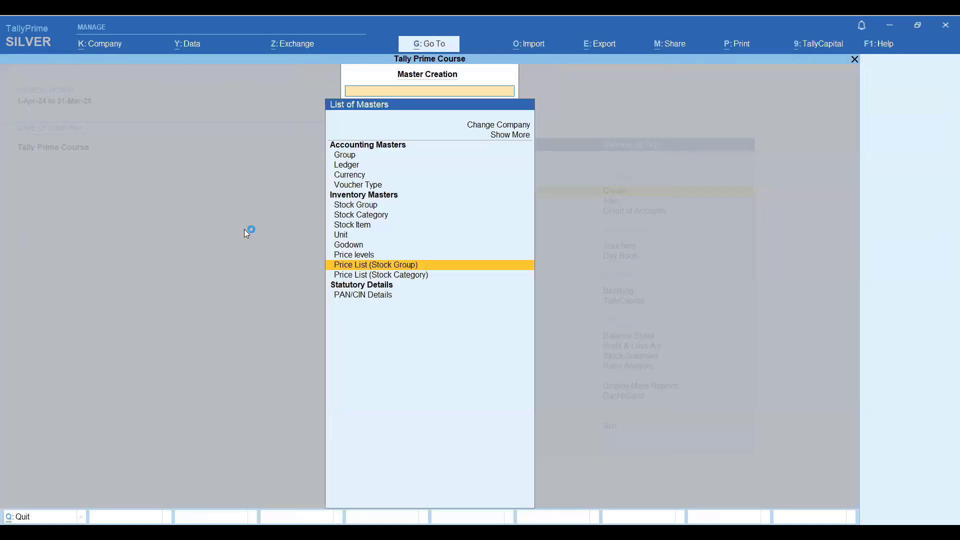
key(Escape)
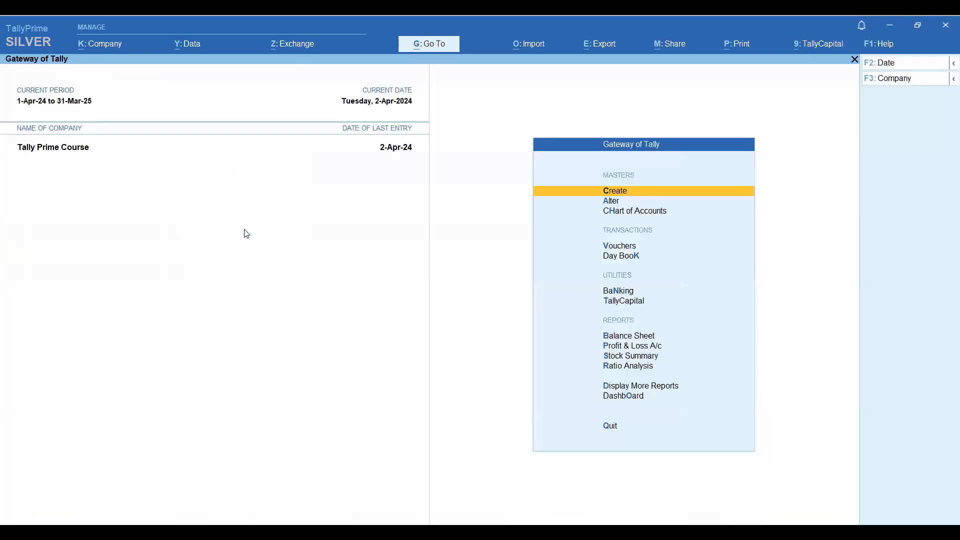
Step: Open voucher entry from the Gateway of Tally and start a new sales voucher
key(Down)
key(Down)
key(Down)
key(Return)
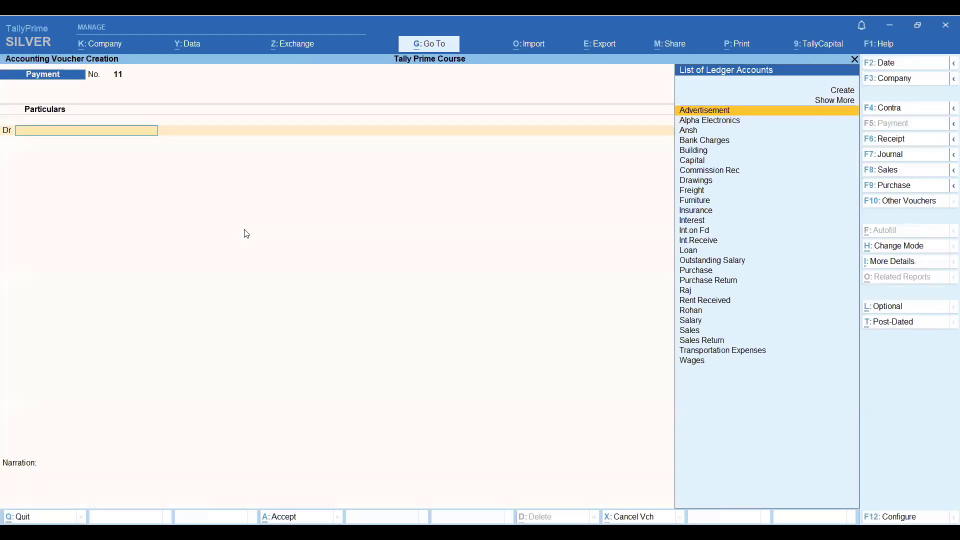
click(895, 173)
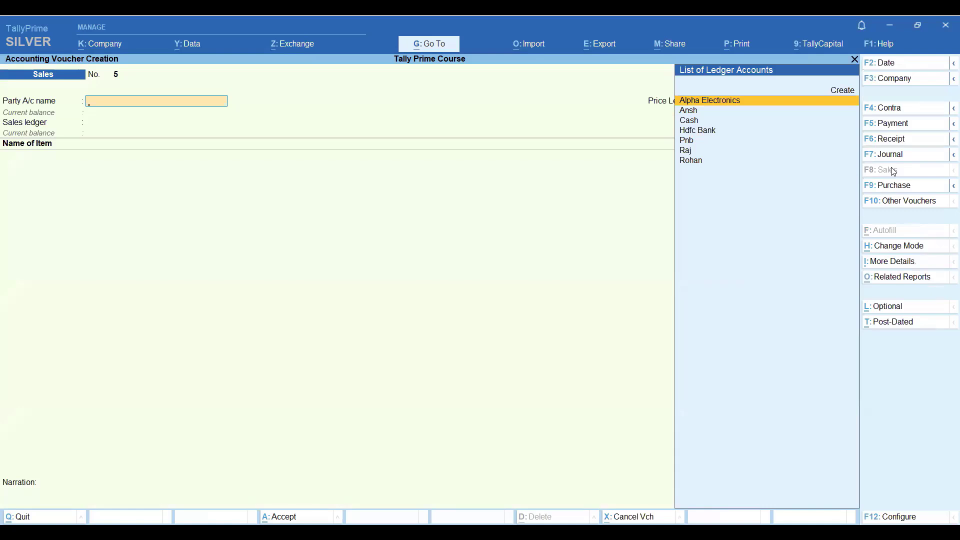
Step: Choose the customer's ledger listed directly after Pnb as the sales voucher's party account
key(Down)
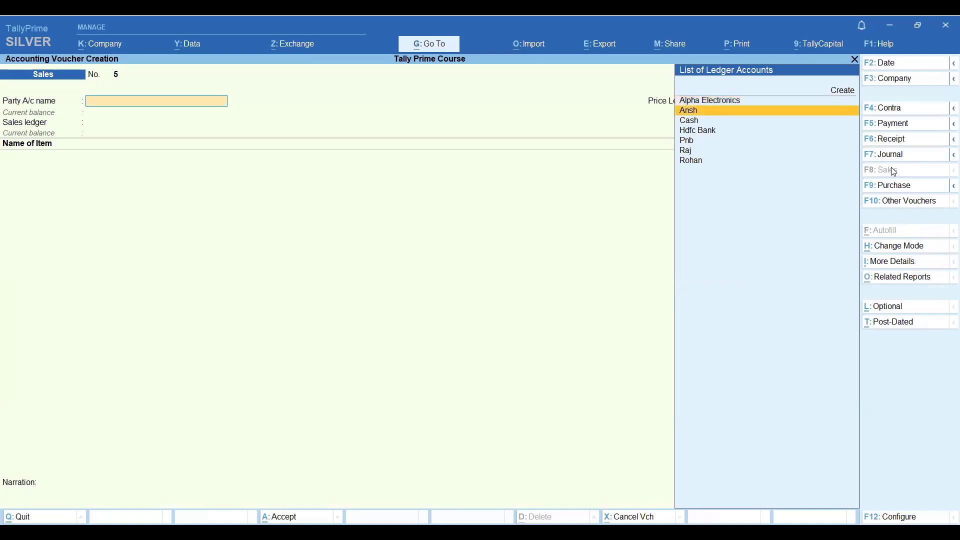
key(Down)
key(Down)
key(Down)
key(Down)
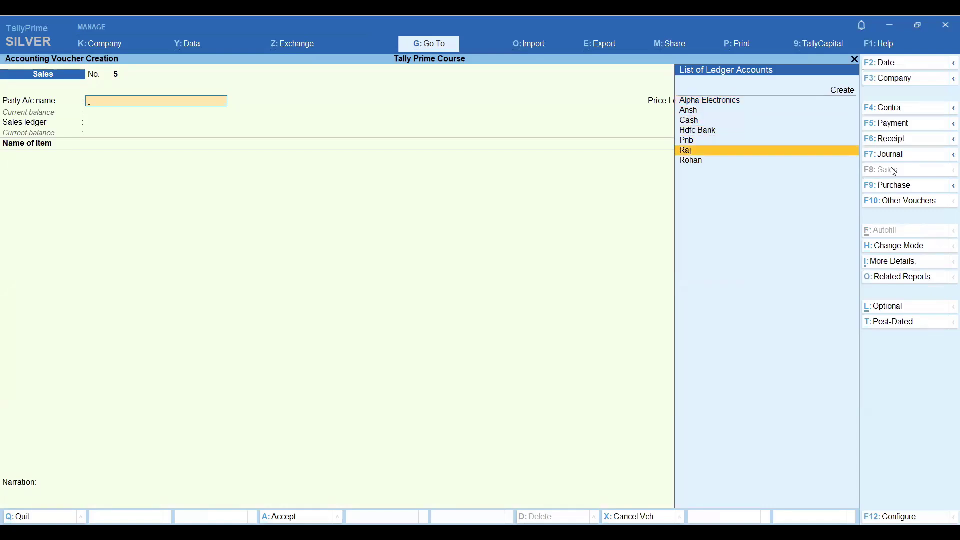
key(Return)
Step: Leave the dispatch and export details of the sales voucher blank and continue to the party details
key(Return)
key(Return)
key(Return)
key(Return)
key(Return)
key(Return)
key(Return)
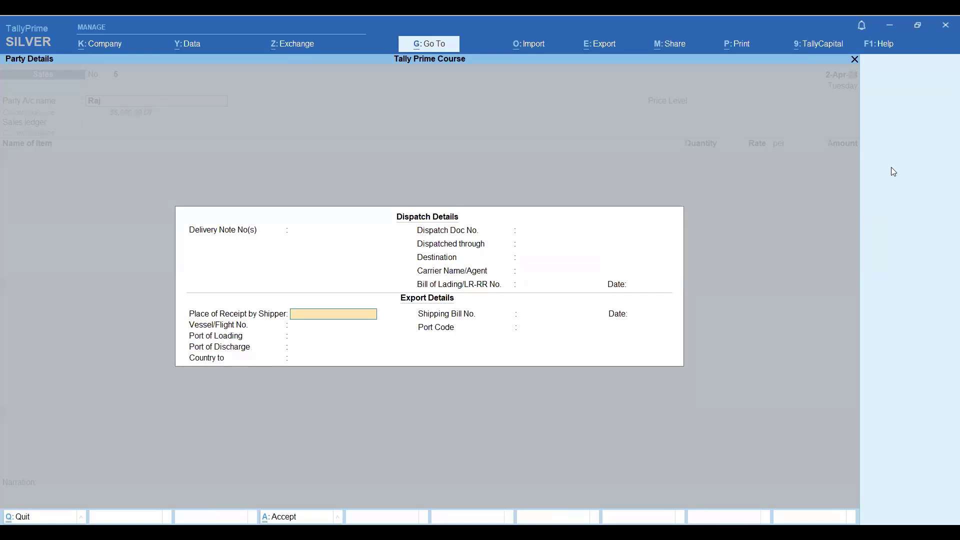
key(Return)
key(Return)
key(Return)
key(Return)
key(Return)
key(Return)
key(Return)
key(Return)
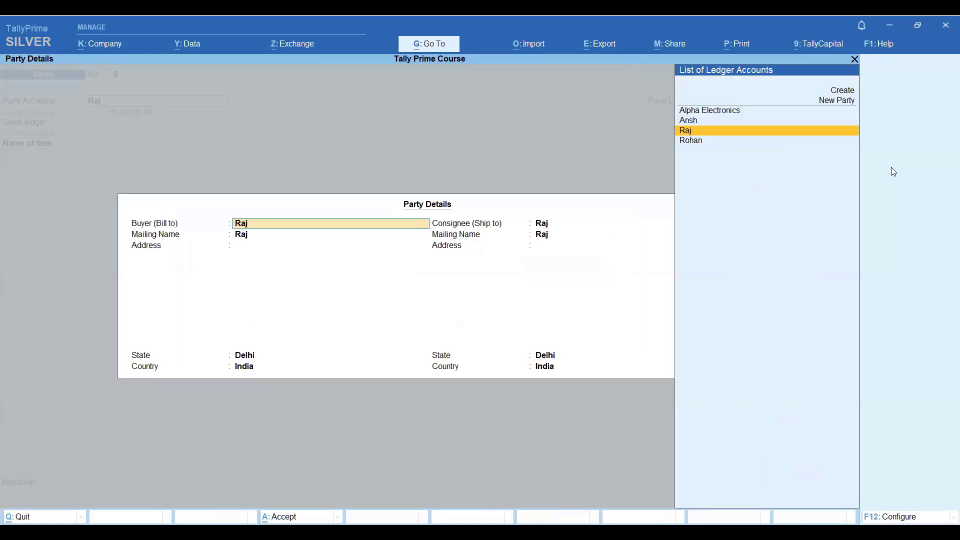
Step: Accept the default buyer and consignee details for the sales voucher's party
key(Return)
key(Return)
key(Return)
key(Return)
key(Return)
key(Return)
key(Return)
key(Return)
key(Return)
key(Return)
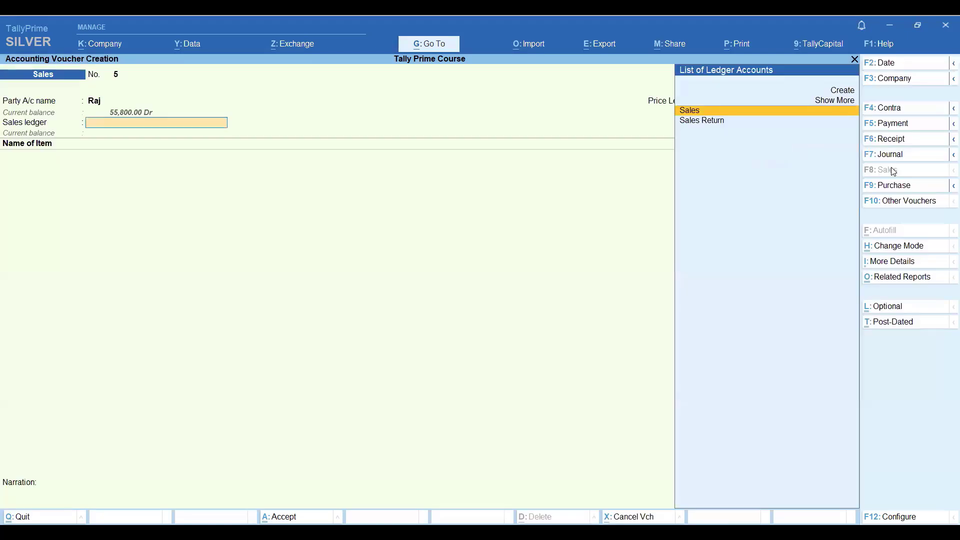
Step: Set the sales voucher's price level to Wholesaler and its sales ledger to Sales
key(Return)
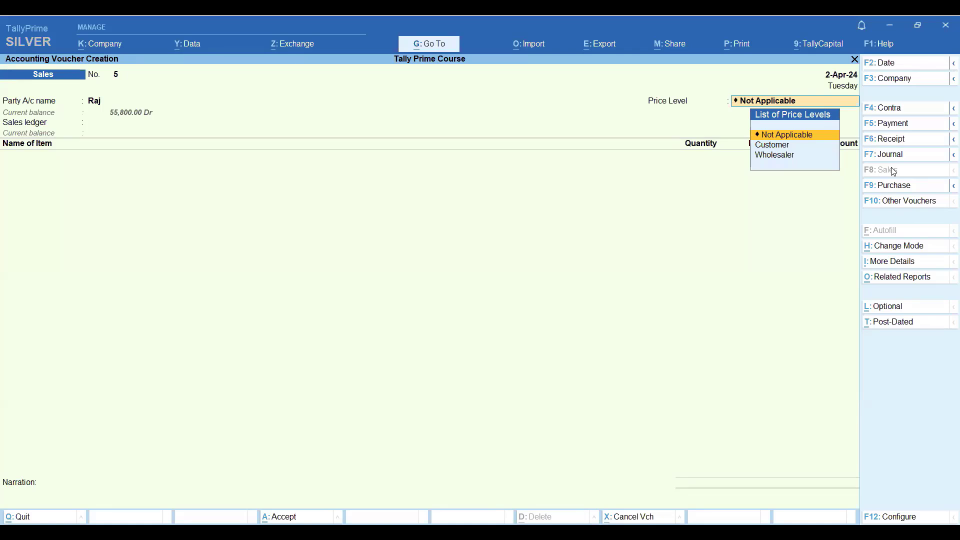
key(Down)
key(Down)
key(Return)
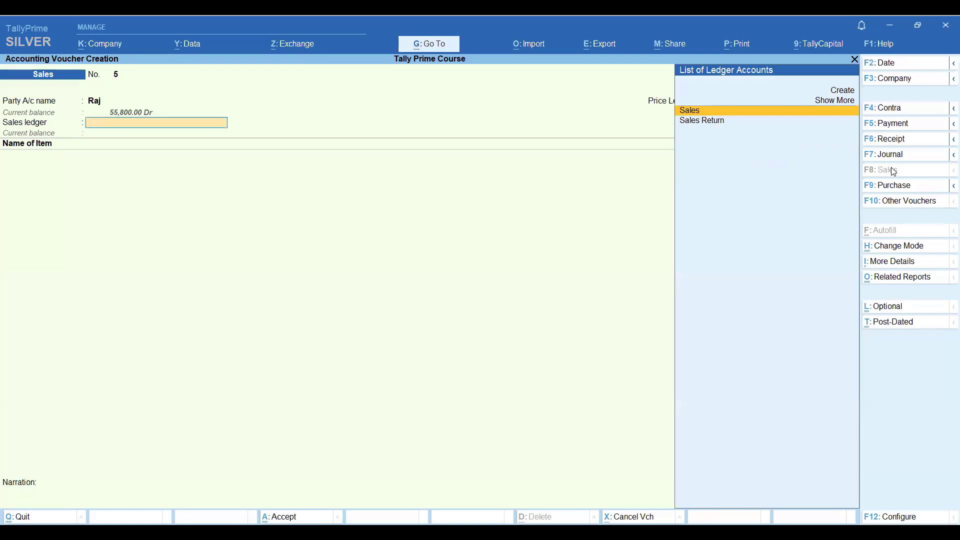
key(Return)
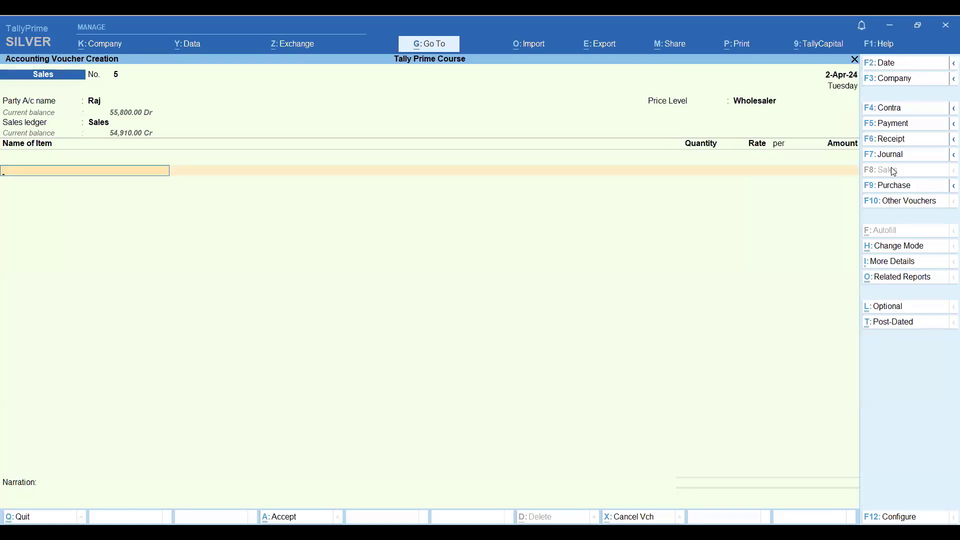
Step: Add 8 pcs of 32'lg from the Gt Road godown at the price list rate, without an item description
key(Down)
key(Return)
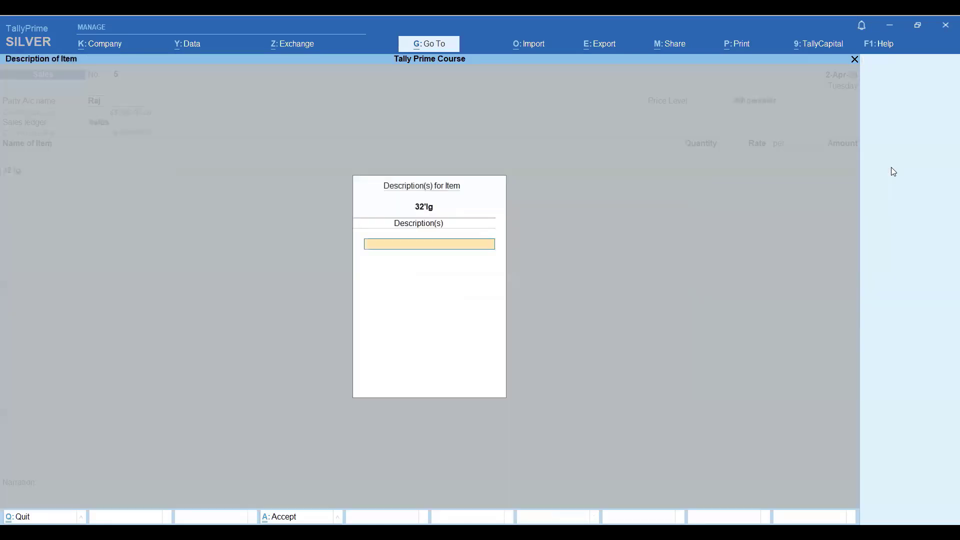
key(Return)
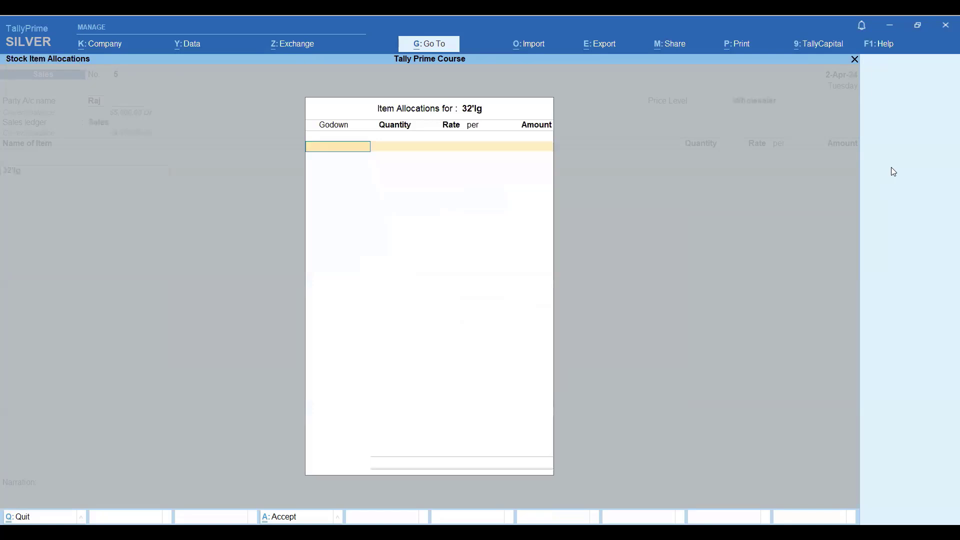
key(Down)
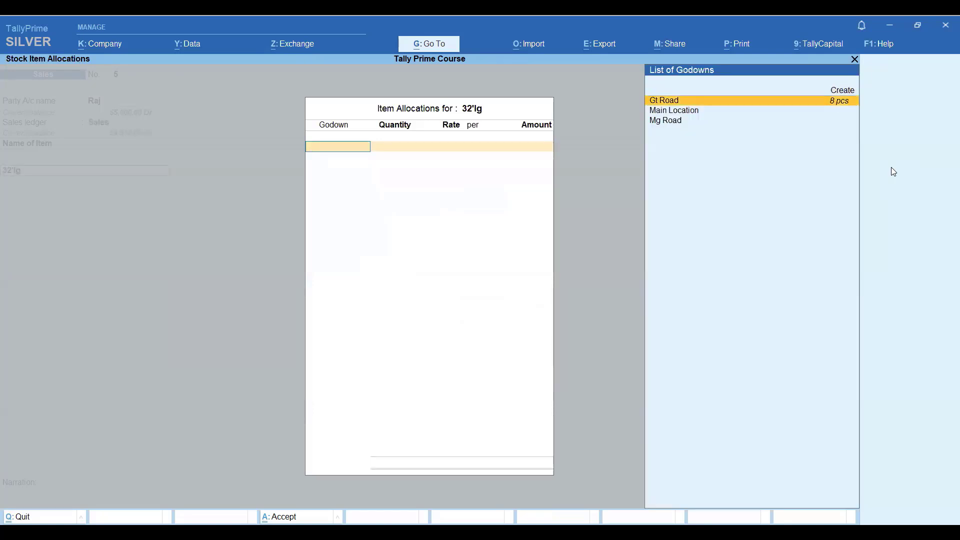
key(Return)
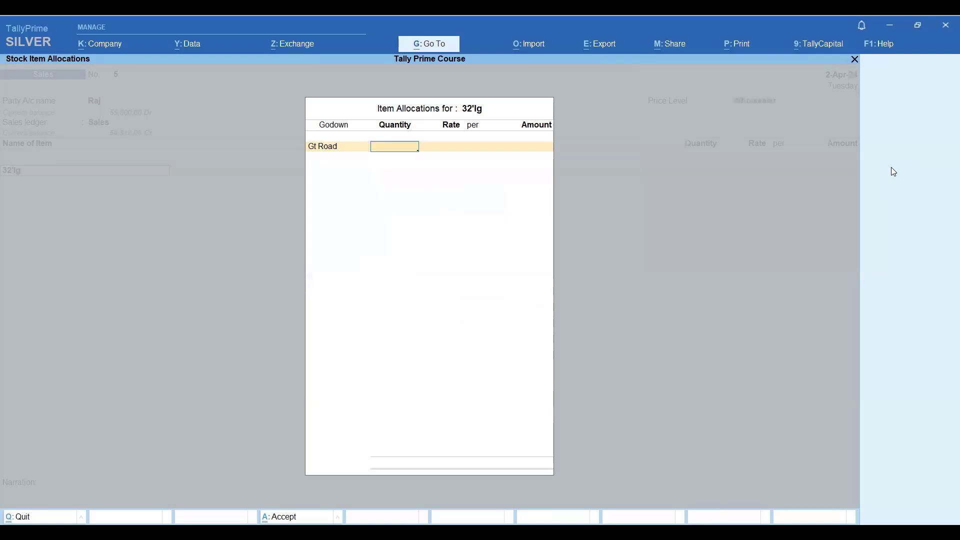
text(8)
key(Return)
key(Return)
key(Return)
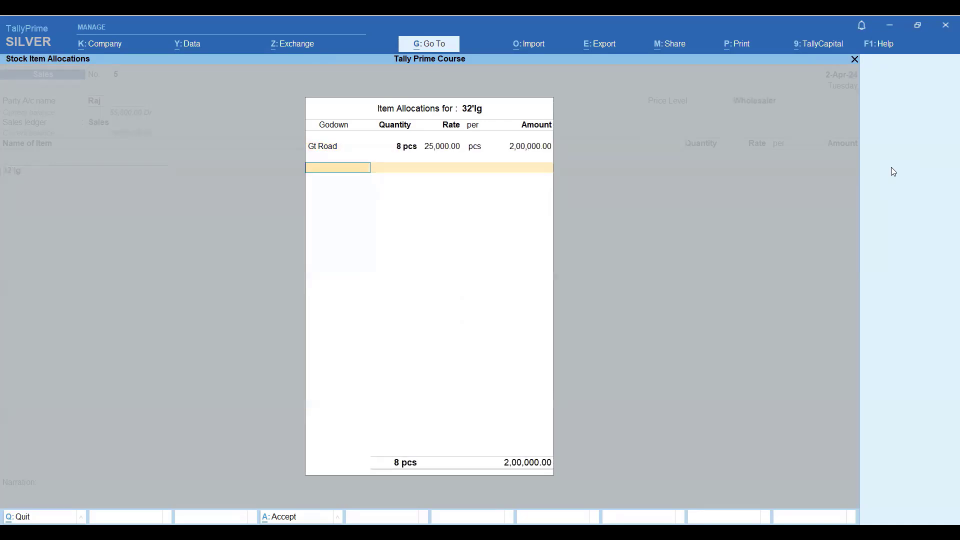
key(Return)
key(Return)
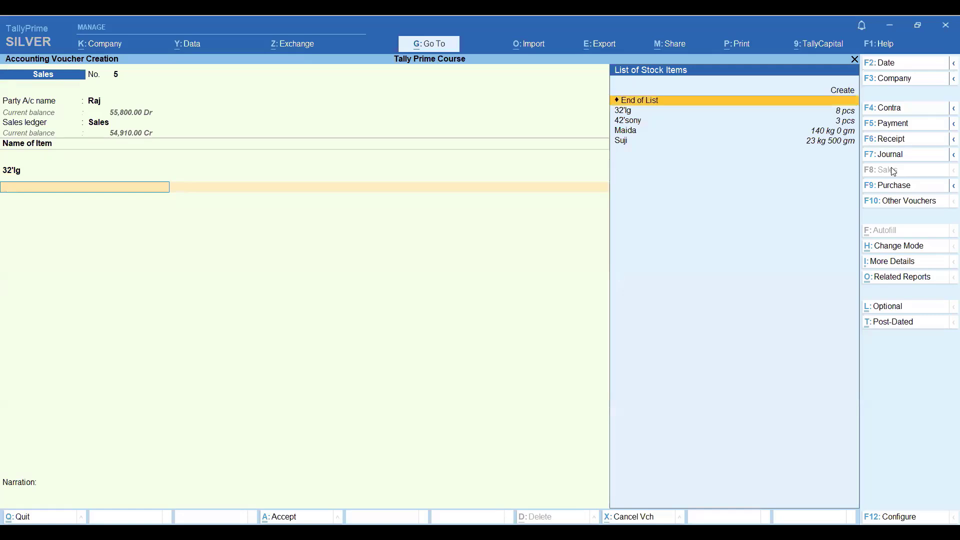
Step: Add 2 pcs of 42'sony from the Mg Road godown at the price list rate, without an item description
key(Down)
key(Down)
key(Return)
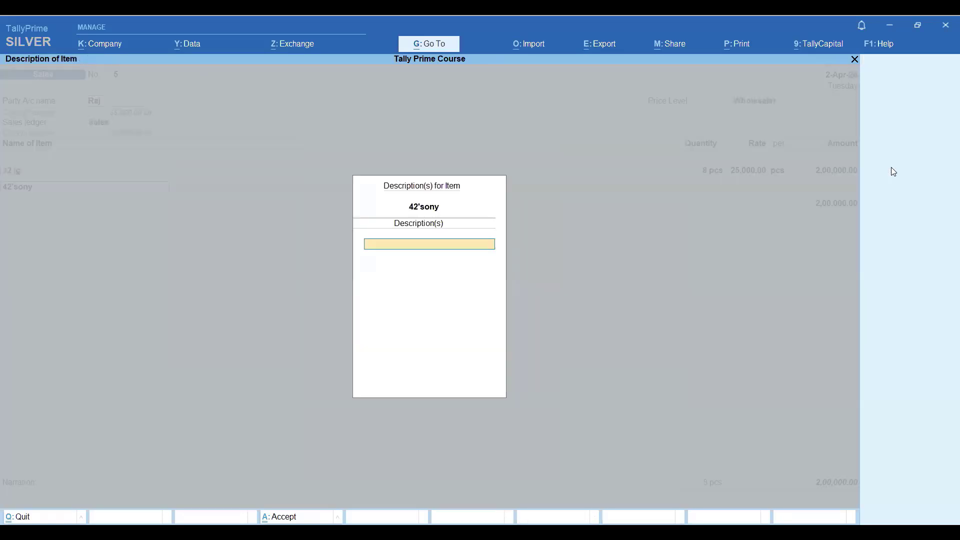
key(Return)
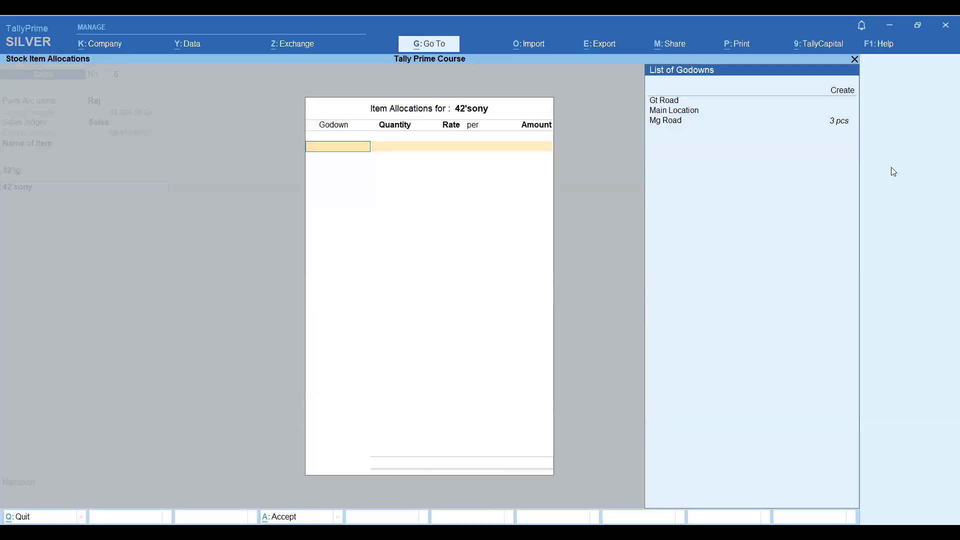
key(Down)
key(Down)
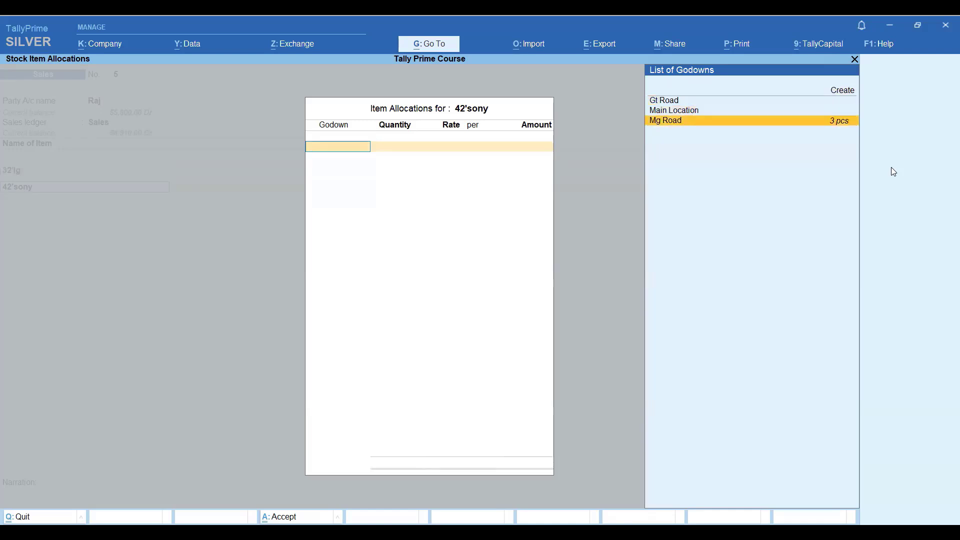
key(Return)
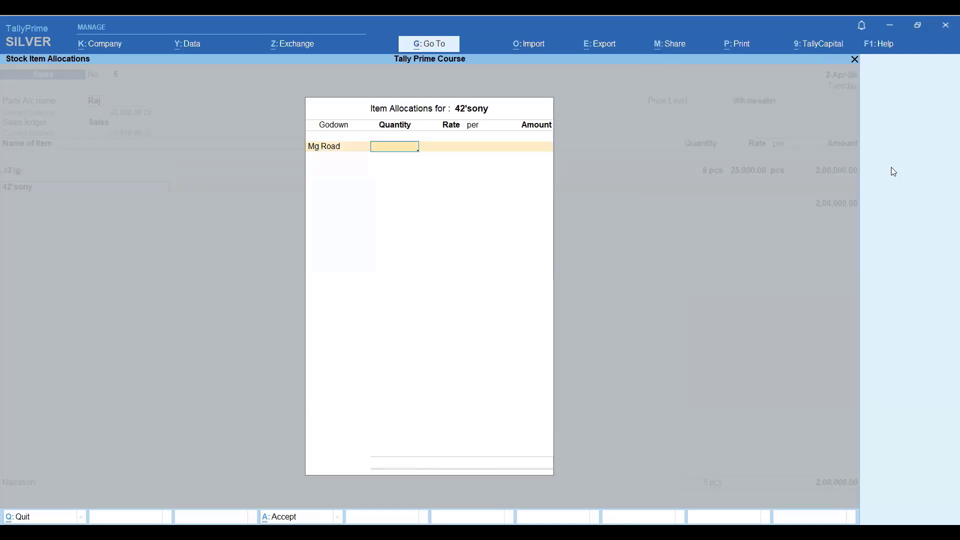
text(2)
key(Return)
key(Return)
key(Return)
key(Return)
key(Return)
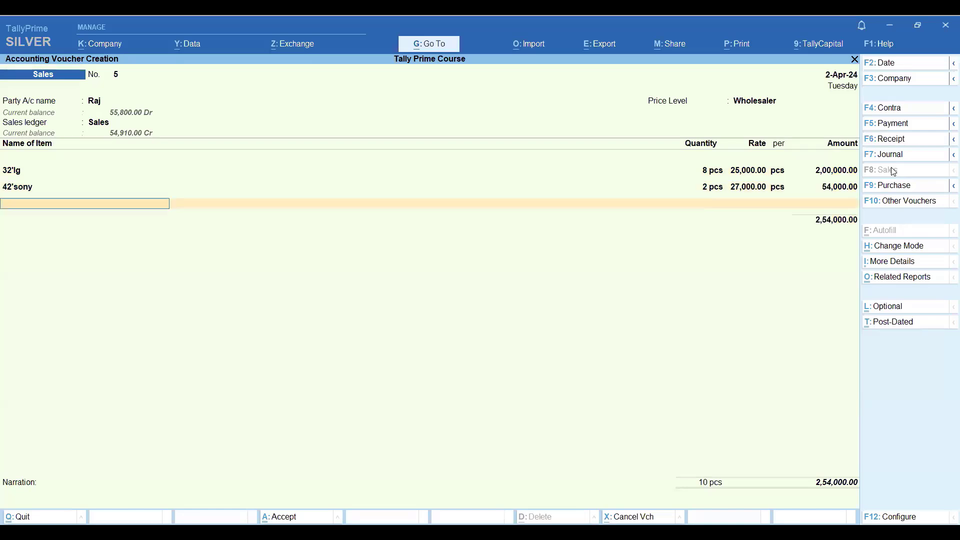
Step: Save the sales voucher with no additional items, ledgers or narration, and return to the Gateway of Tally
key(Return)
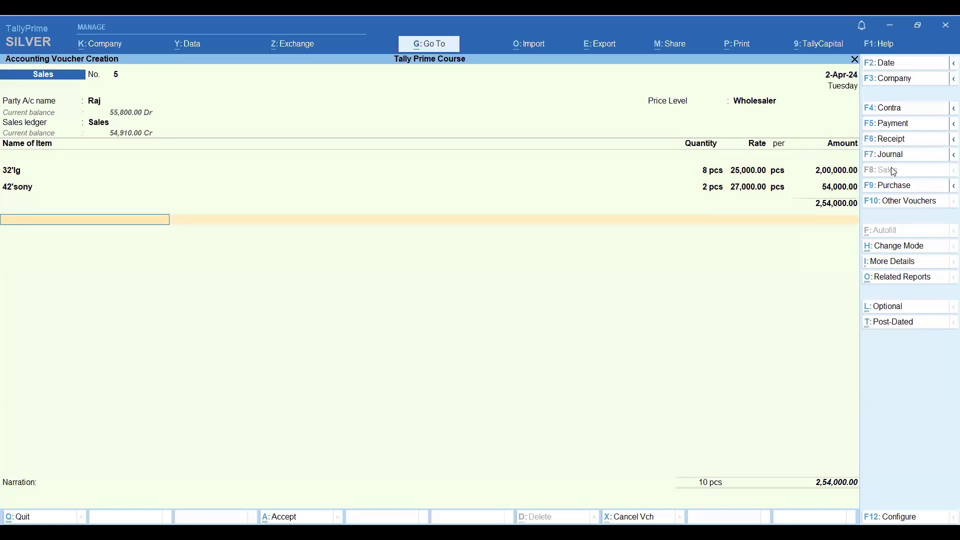
key(Return)
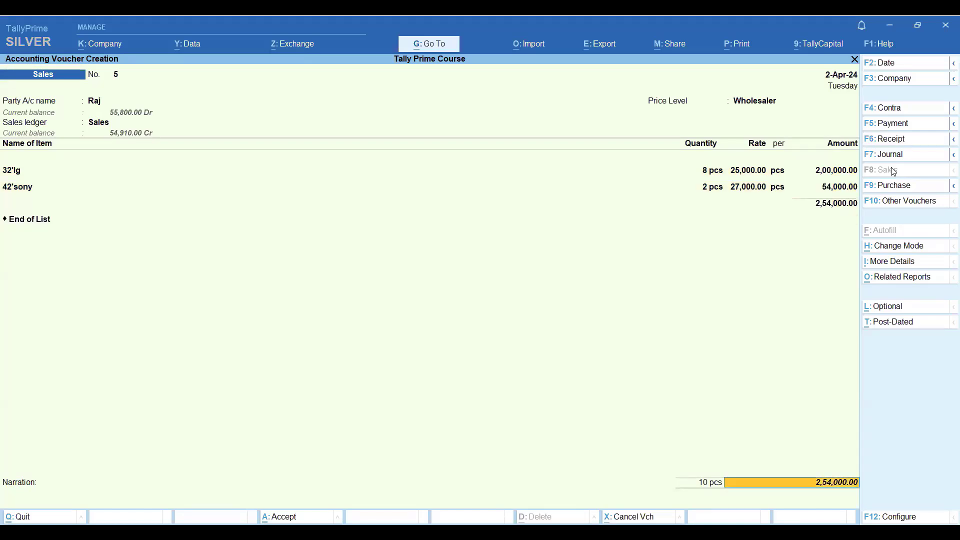
key(Return)
key(Return)
key(Return)
key(Return)
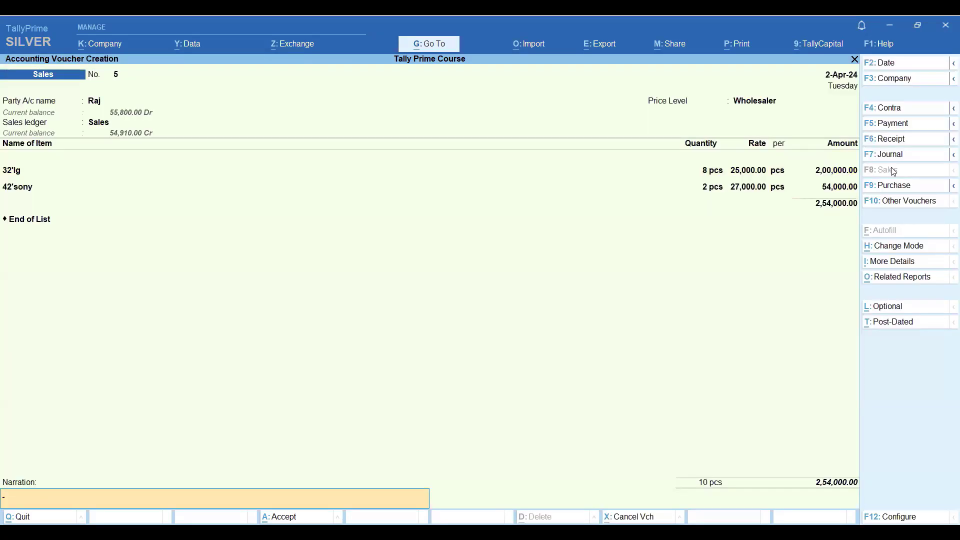
key(Return)
key(Return)
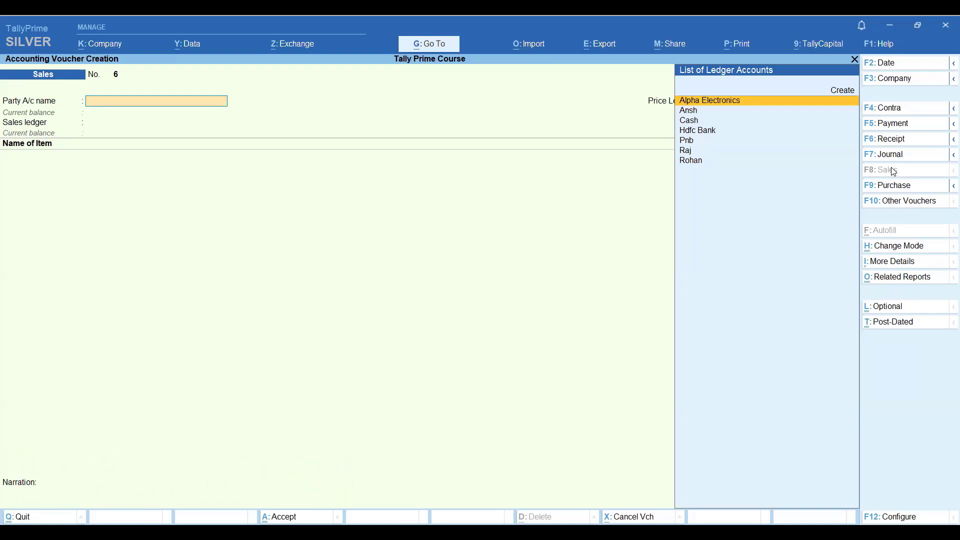
key(Escape)
key(Return)
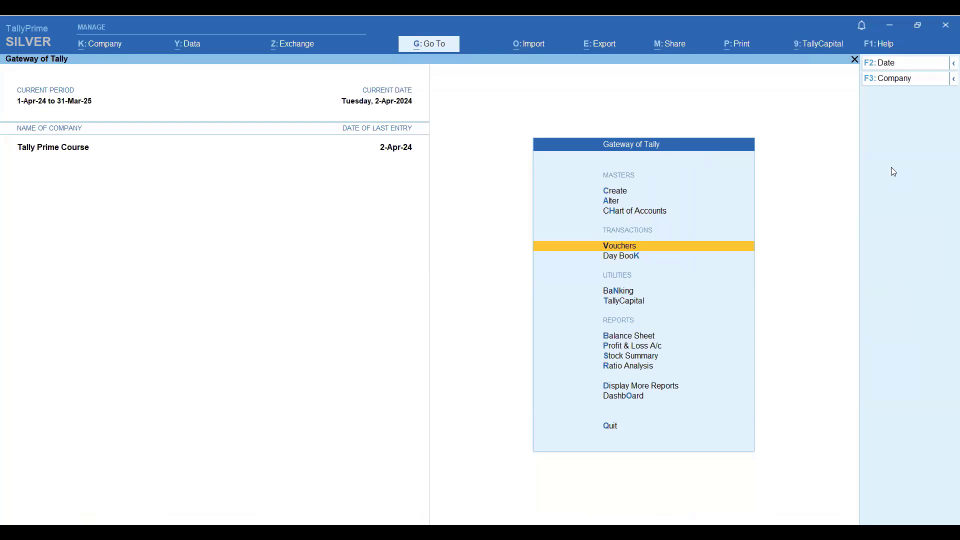
Step: Enable batches and the maintenance of expiry dates for batches in the company features
key(F11)
key(Down)
key(Down)
key(Down)
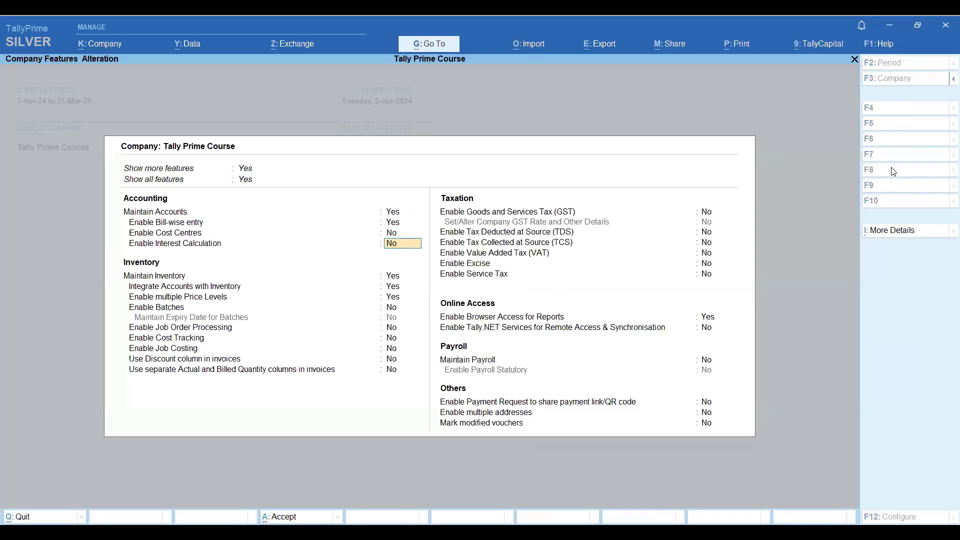
key(Down)
key(Down)
key(Down)
key(Down)
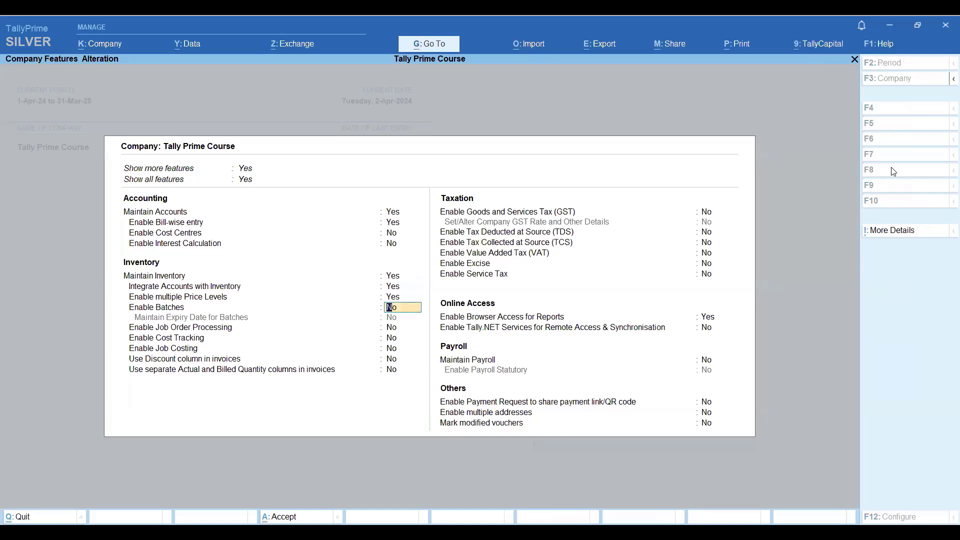
text(y)
key(Return)
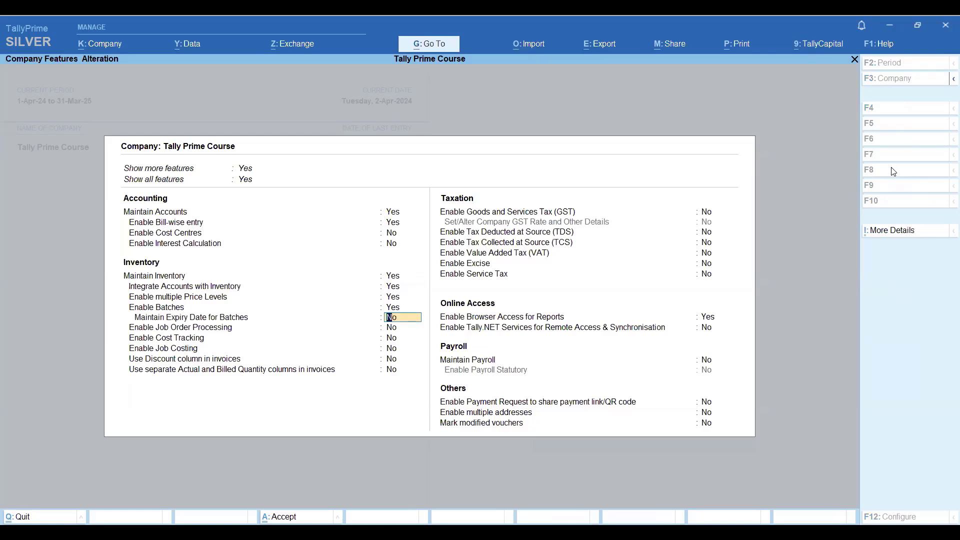
text(y)
key(Return)
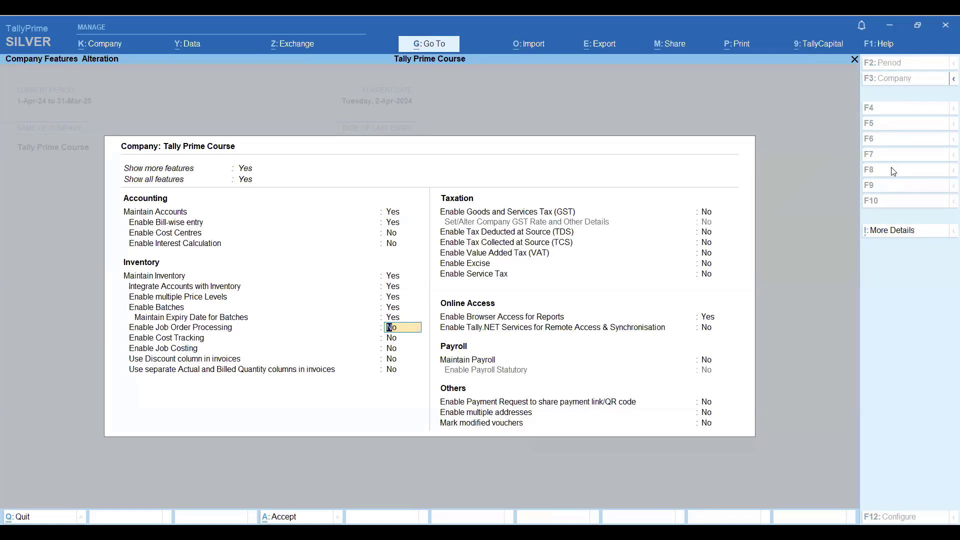
Step: Disable multiple price levels and save the company features, keeping the other settings as they are
key(Up)
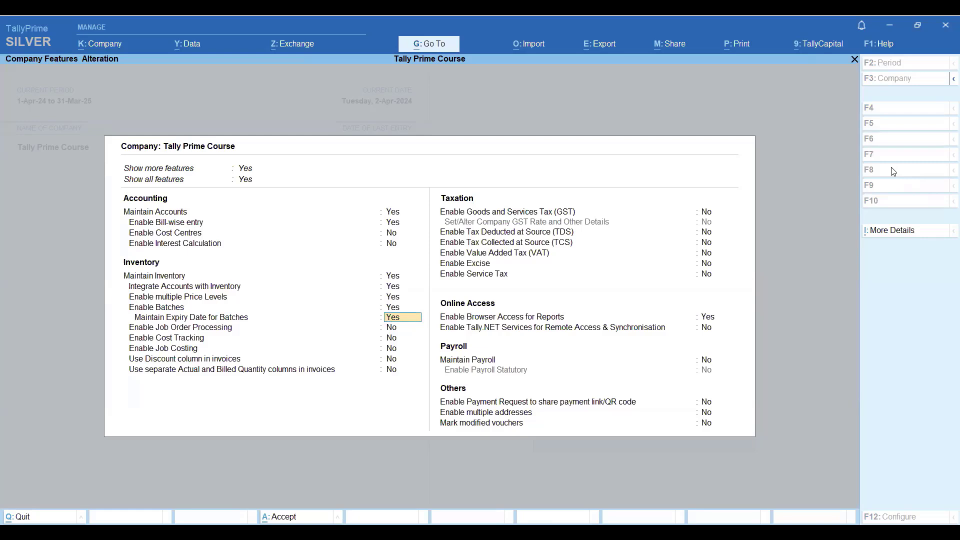
key(Up)
key(Down)
key(Up)
key(Up)
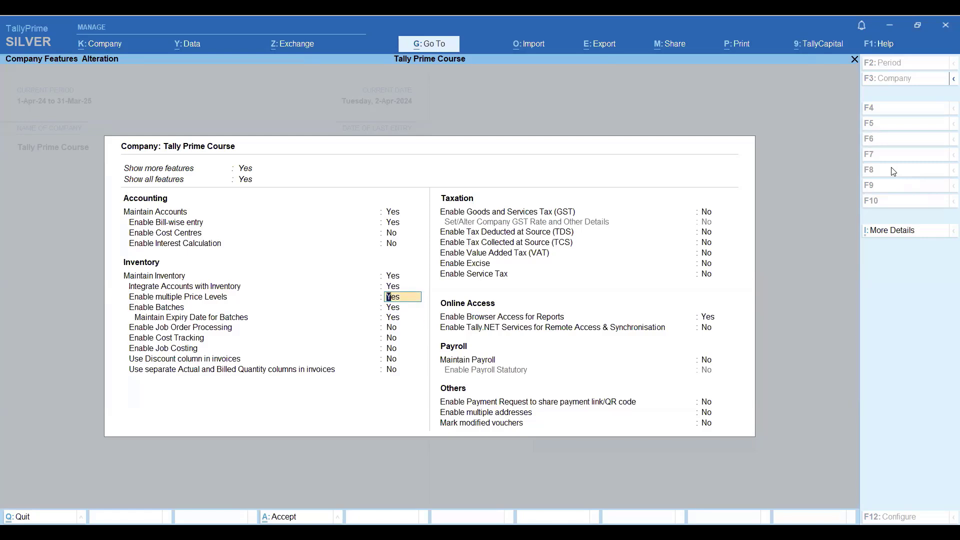
text(n)
key(Return)
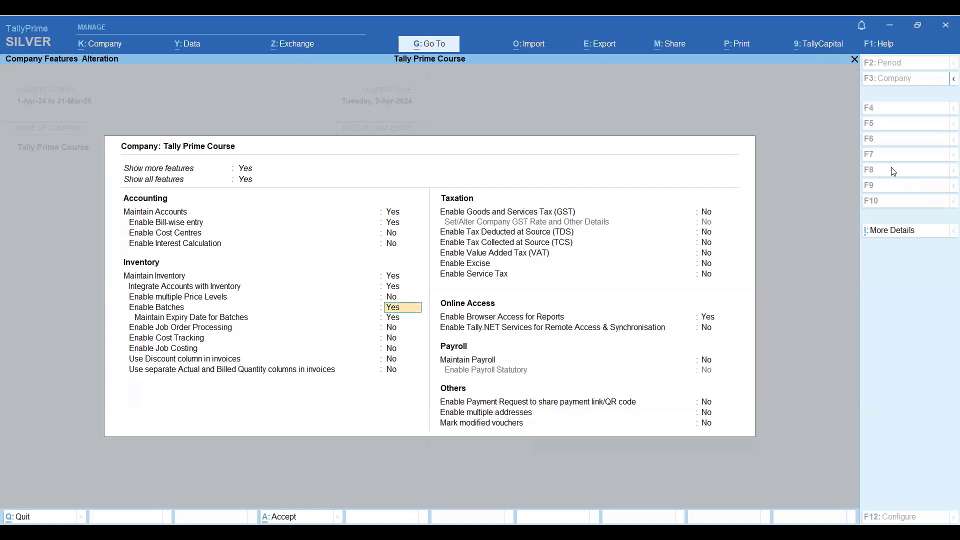
key(Return)
key(Return)
key(Return)
key(Return)
key(Return)
key(Return)
key(Return)
key(Return)
key(Return)
key(Return)
key(Return)
key(Return)
key(Return)
key(Return)
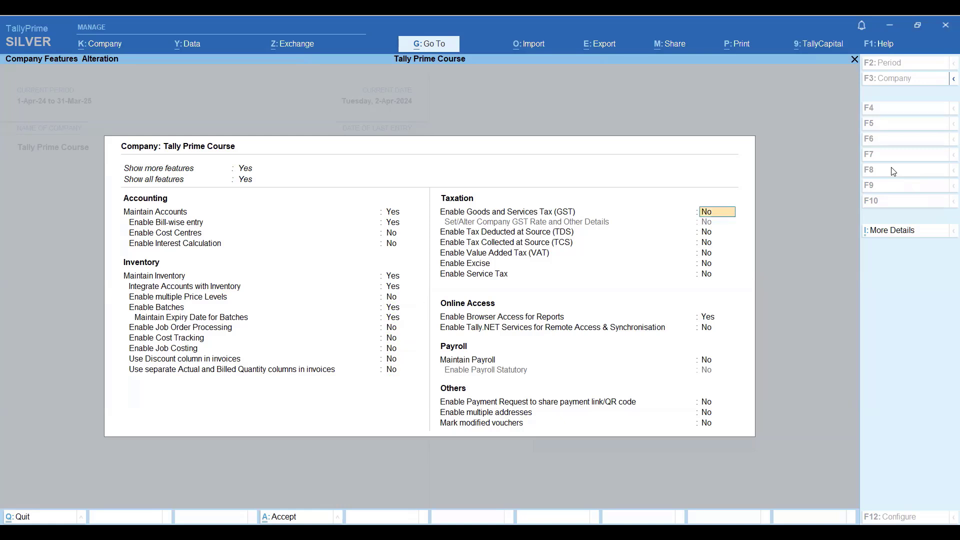
key(Return)
key(Return)
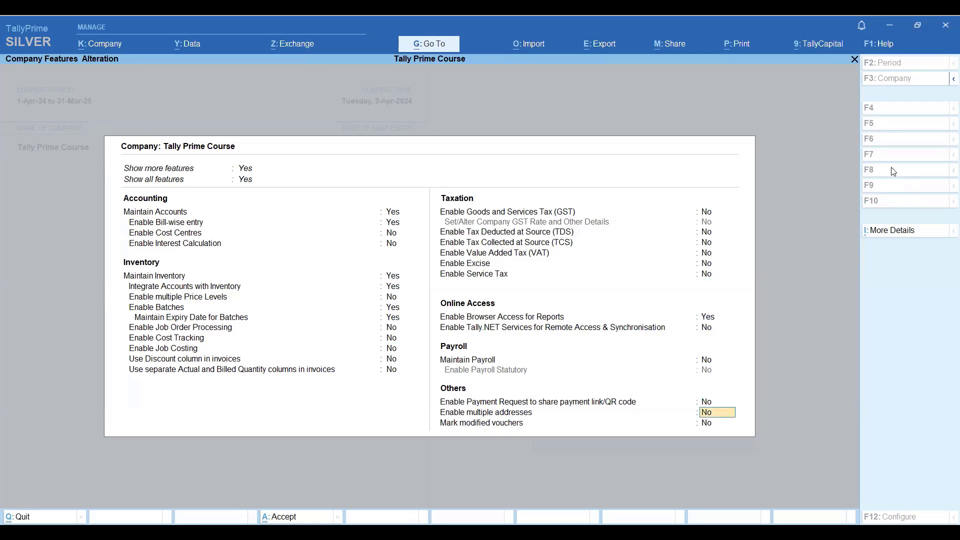
key(Return)
key(Return)
key(Return)
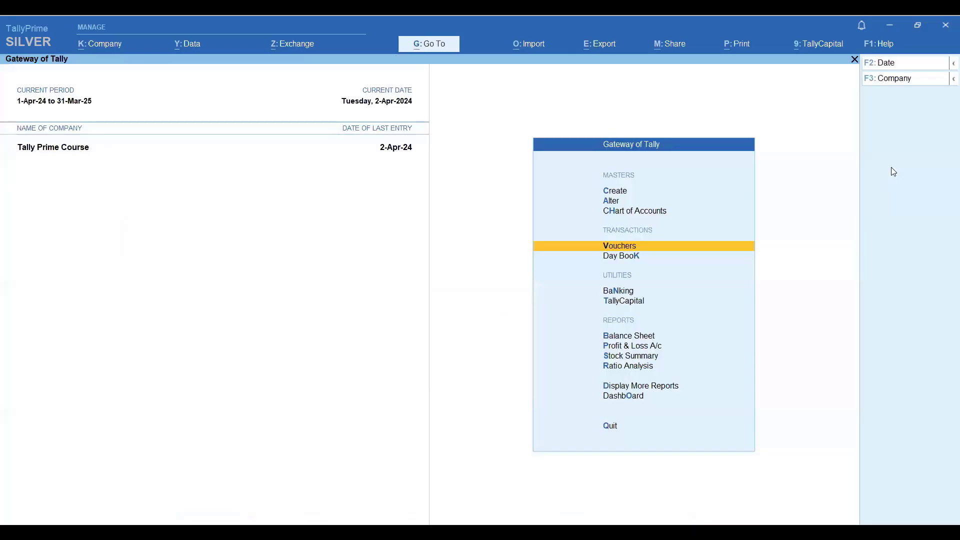
Step: Start a new stock item master named Dove Soap, without an alias or part number
key(Up)
key(Up)
key(Up)
key(Return)
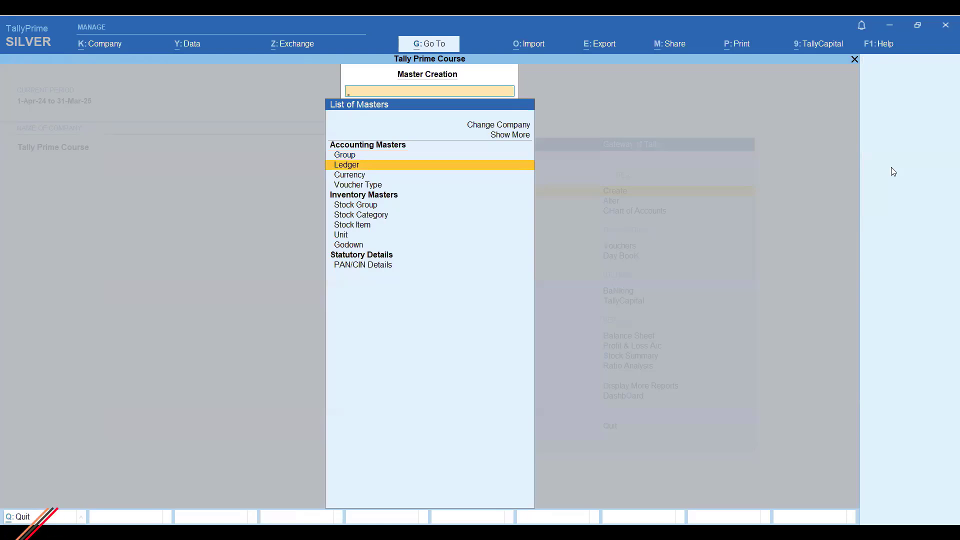
key(Down)
key(Down)
key(Down)
key(Down)
key(Down)
key(Return)
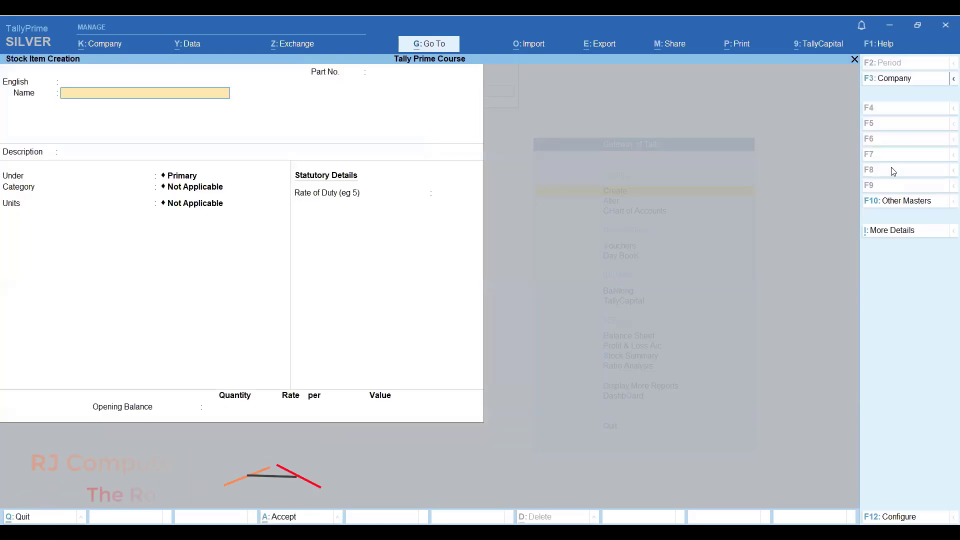
text(Dove)
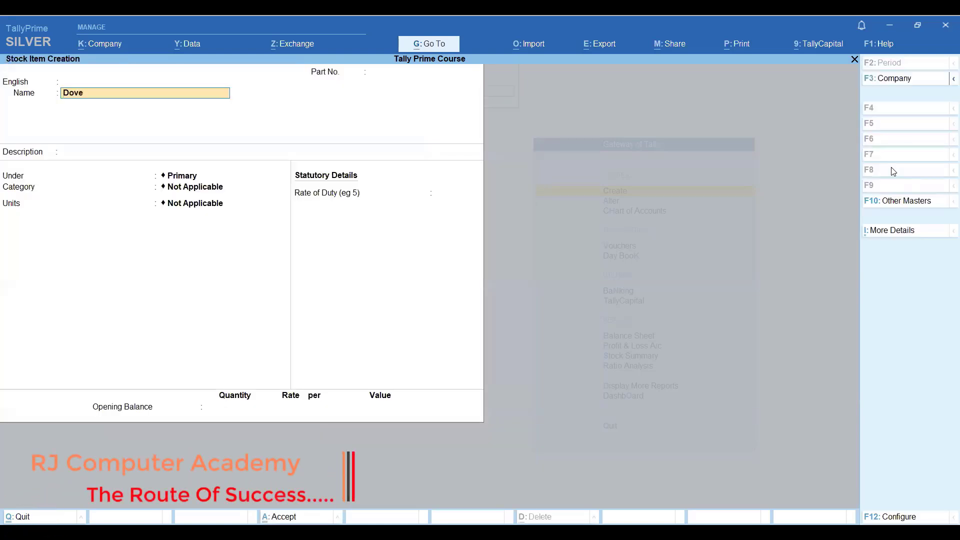
text( Soap)
key(Return)
key(Return)
key(Return)
key(Return)
key(Return)
key(Return)
key(Return)
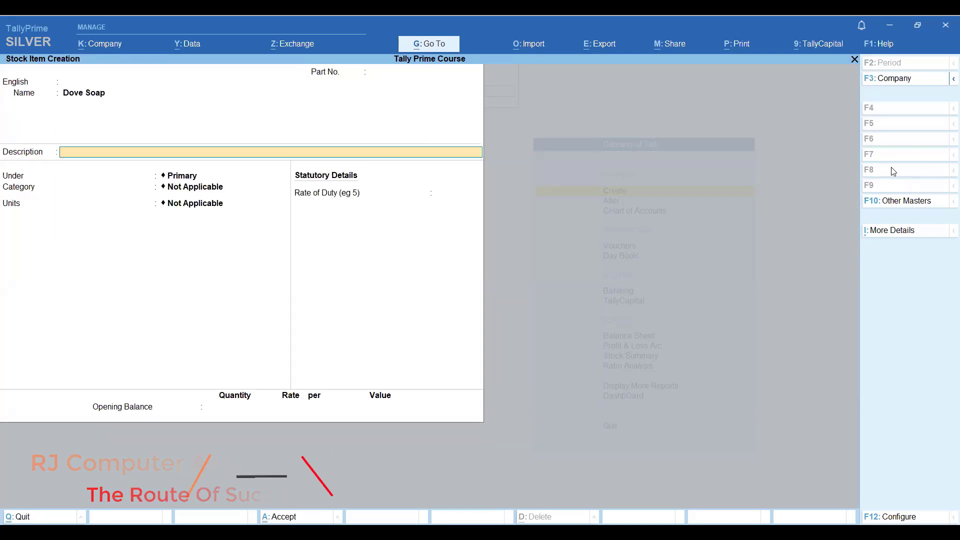
Step: Set the stock item's unit to pcs with no alternate unit, leaving its group and category at the defaults
key(Down)
key(Down)
key(Down)
key(Down)
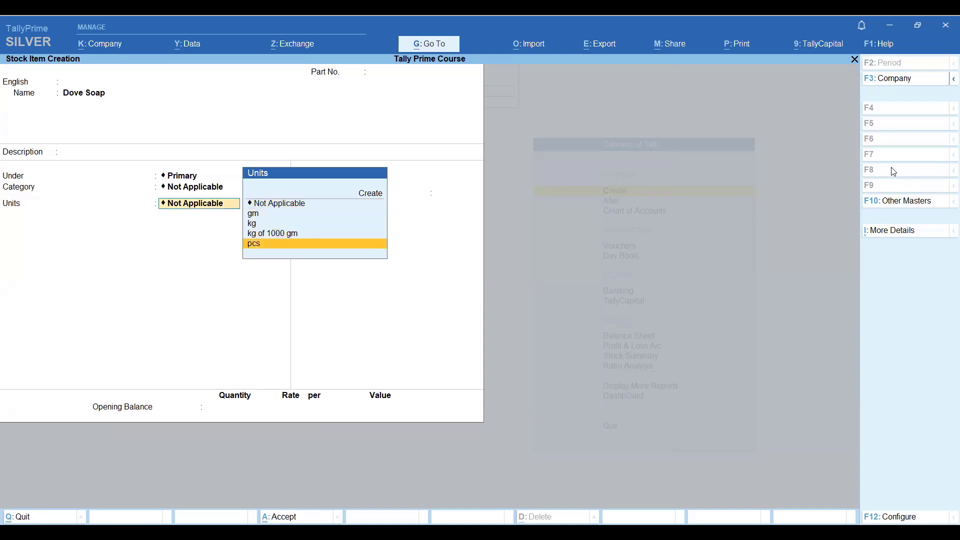
key(Return)
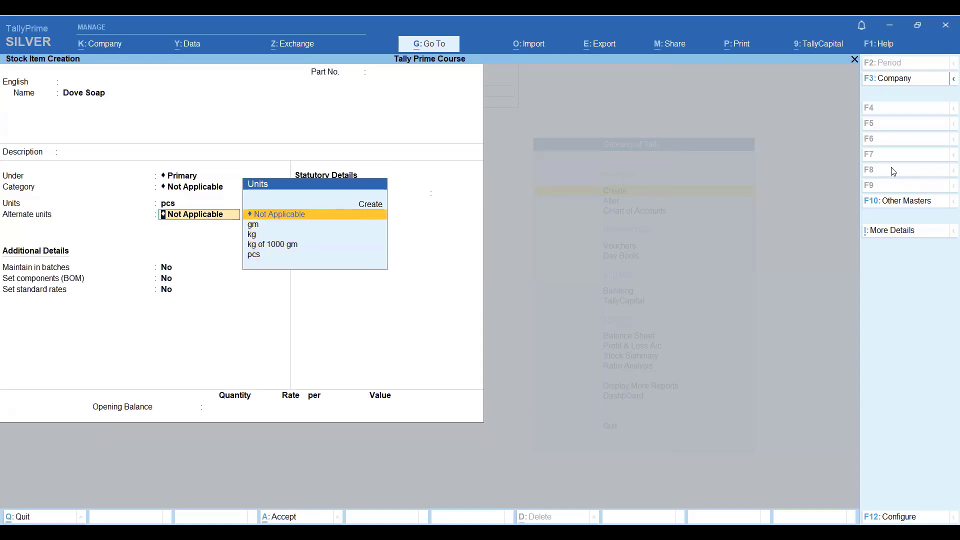
key(Return)
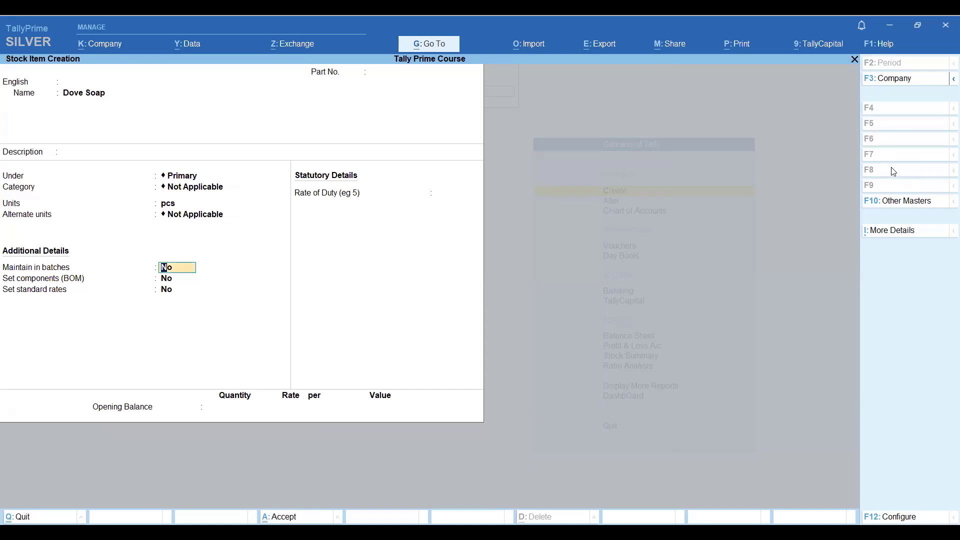
Step: Maintain the stock item in batches, tracking its date of manufacturing and using expiry dates
text(y)
key(Return)
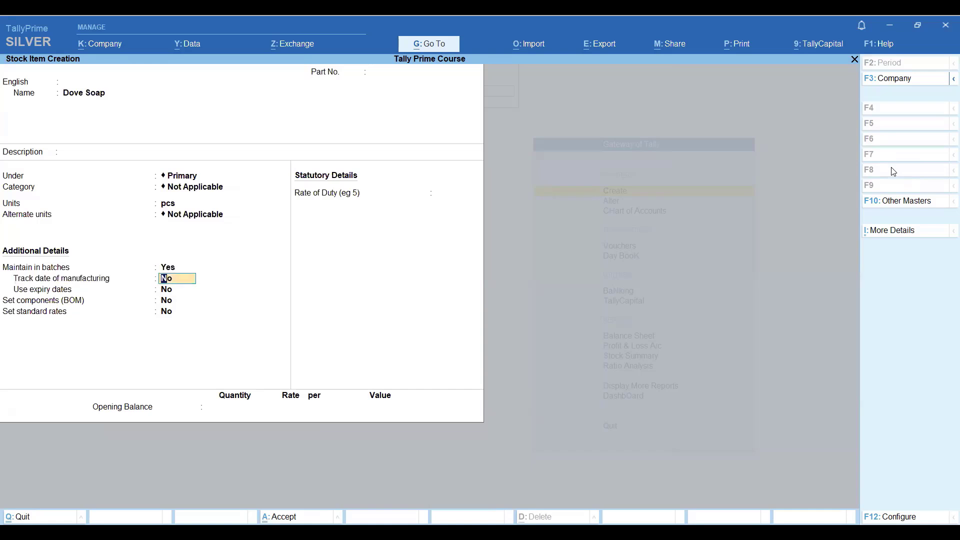
text(y)
key(Return)
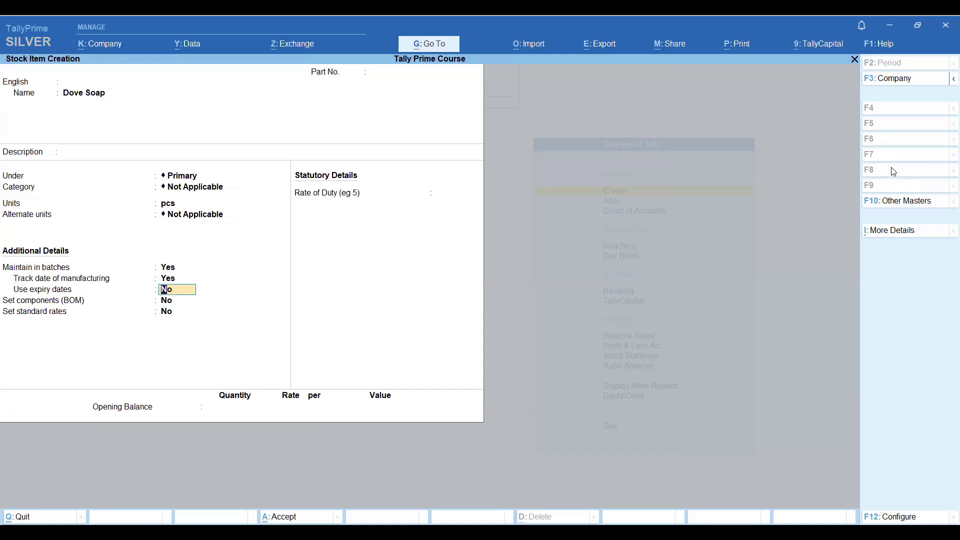
text(y)
key(Return)
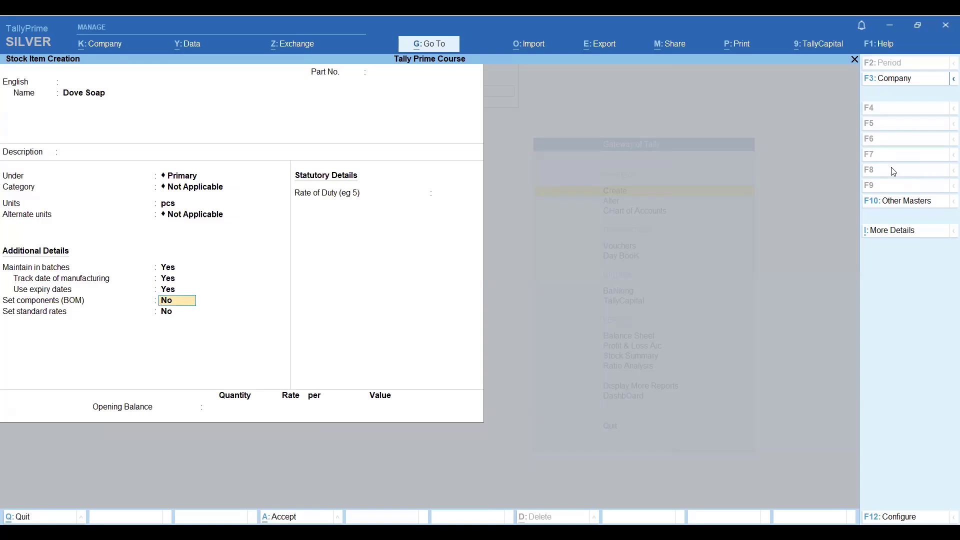
key(Up)
key(Up)
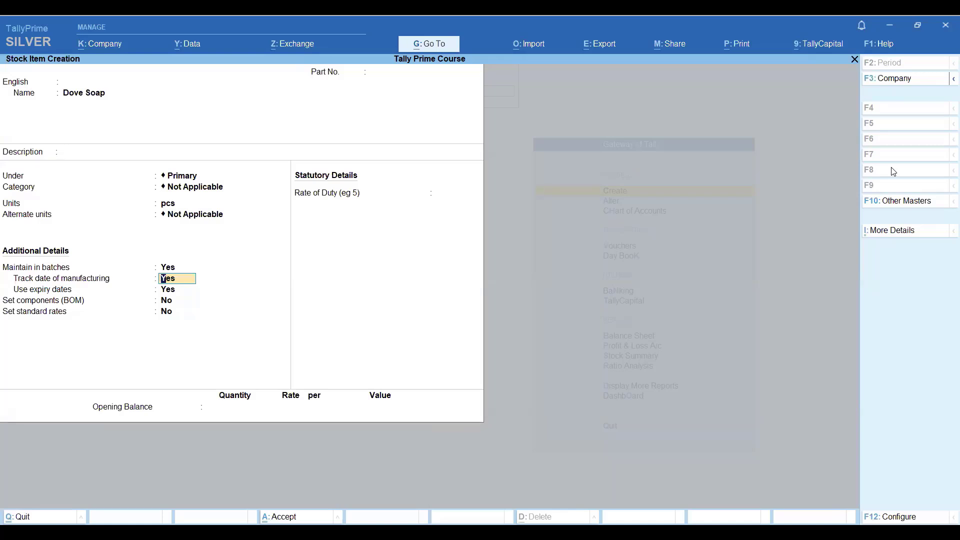
Step: Save the stock item without components, standard rates or an opening balance, and leave master creation
key(Return)
key(Return)
key(Return)
key(Return)
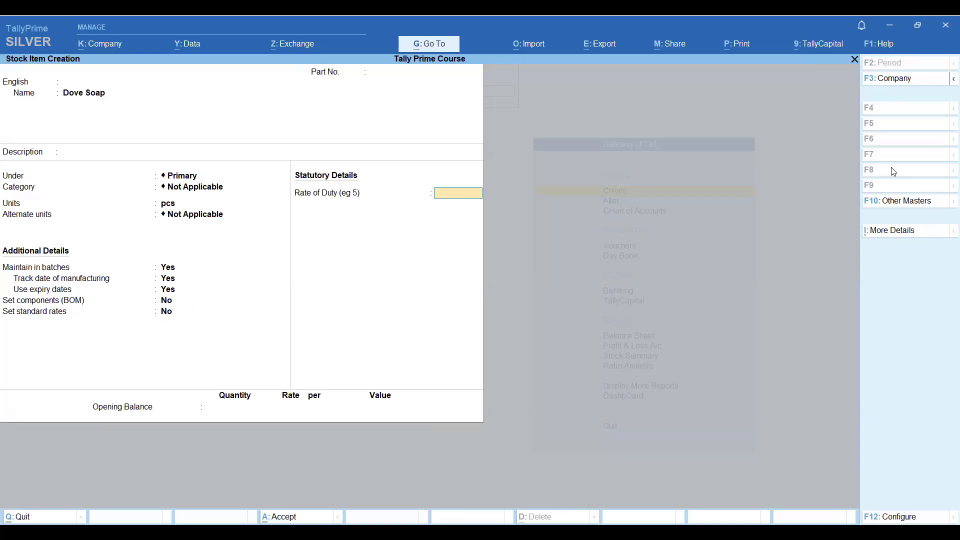
key(Return)
key(Return)
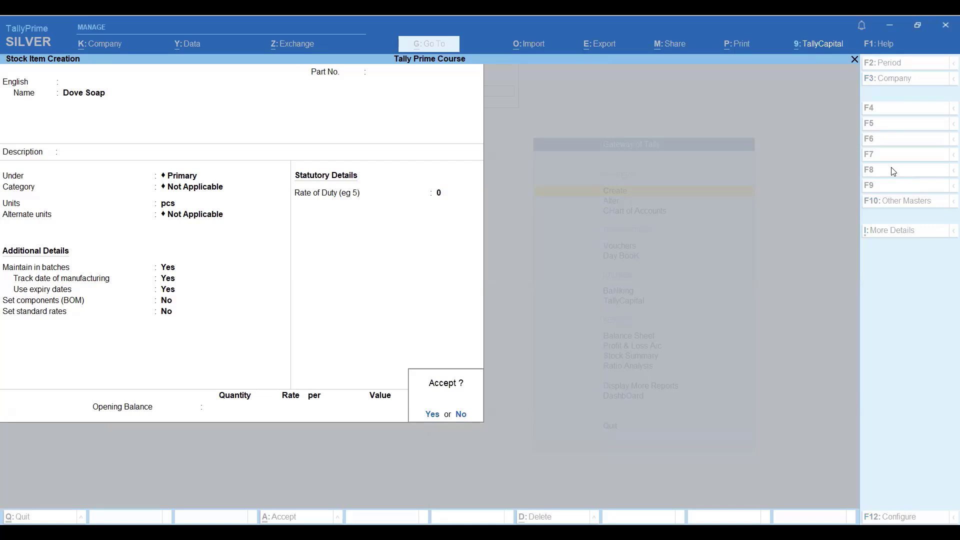
key(Return)
key(Escape)
key(Return)
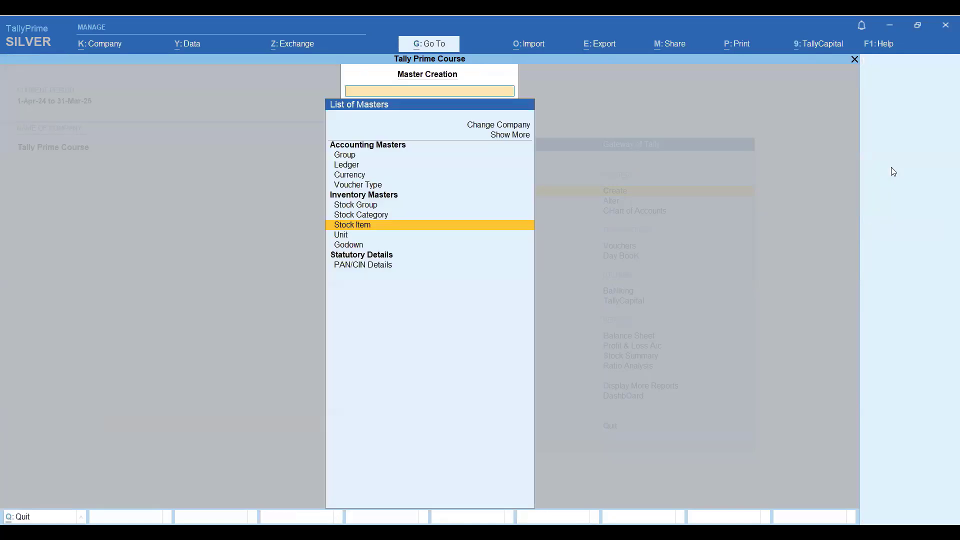
key(Escape)
Step: Start a purchase voucher with supplier invoice number 105 dated 2-Apr-24
key(Down)
key(Down)
key(Down)
key(Return)
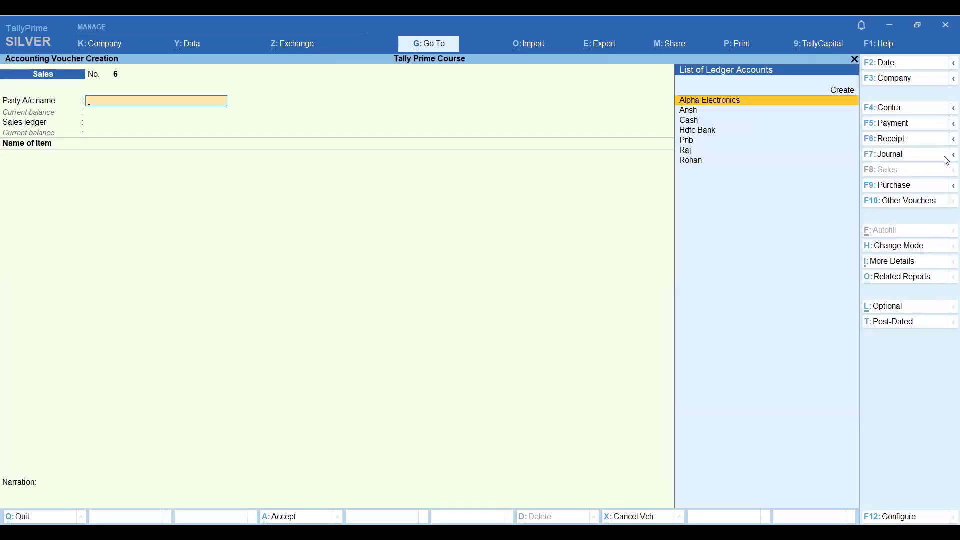
click(887, 191)
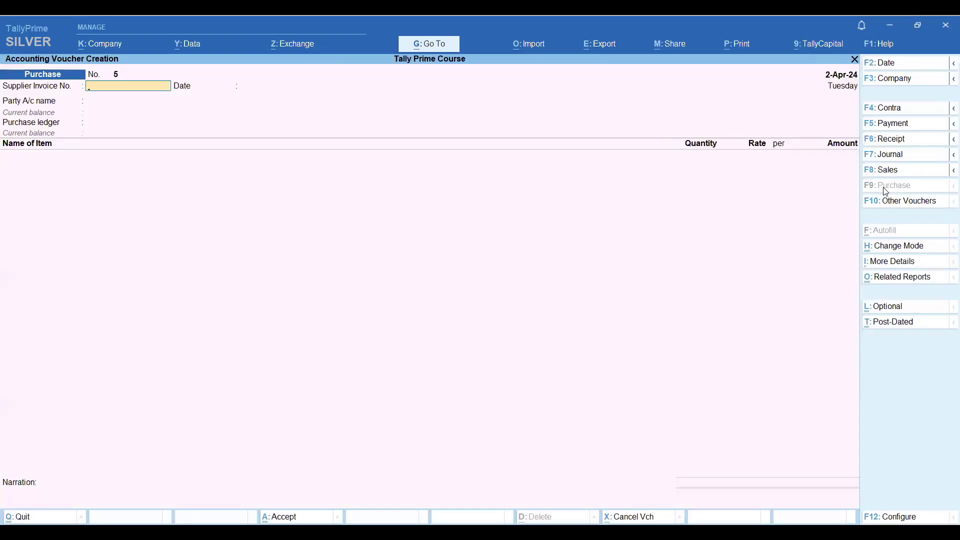
text(105)
key(Return)
key(Return)
Step: Set the purchase voucher's party account to the supplier ledger listed directly after Alpha Electronics
key(Return)
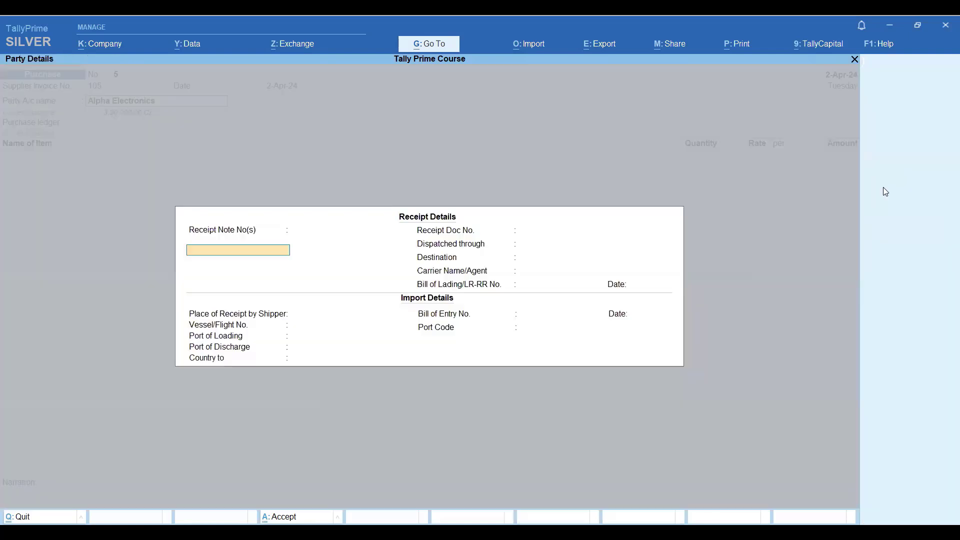
key(Escape)
key(Down)
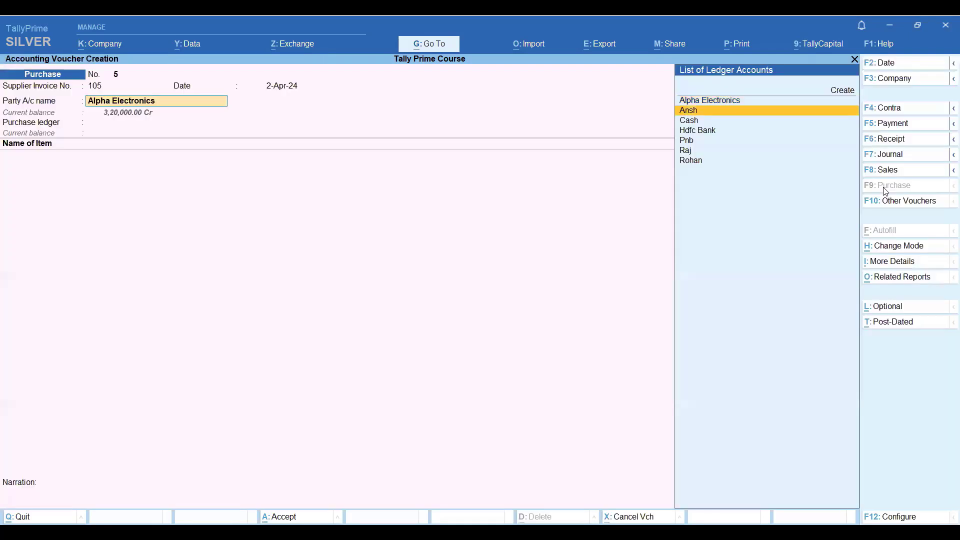
key(Return)
Step: Accept the party and leave the receipt and import details blank, with the country as Not Applicable
key(Return)
key(Return)
key(Return)
key(Return)
key(Return)
key(Return)
key(Return)
key(Return)
key(Return)
key(Return)
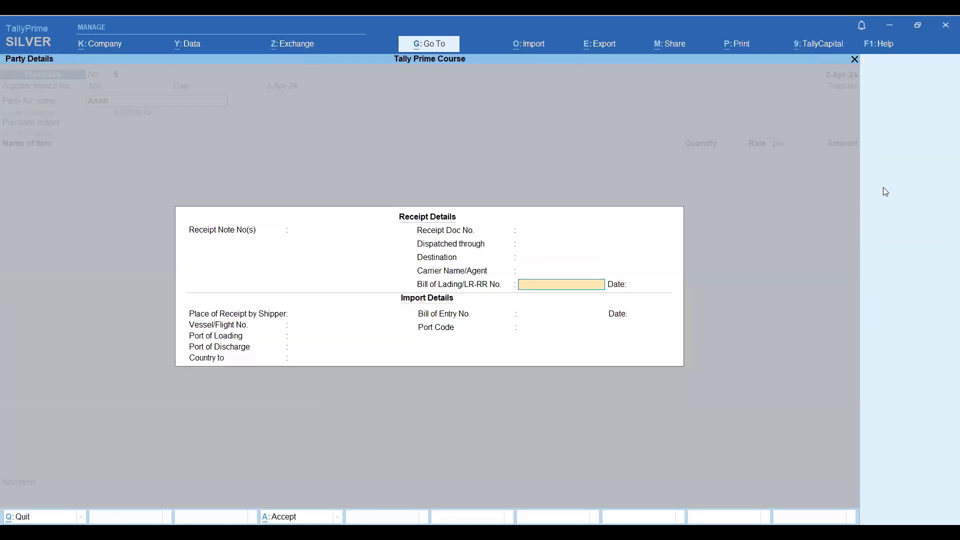
key(Return)
key(Return)
key(Return)
key(Return)
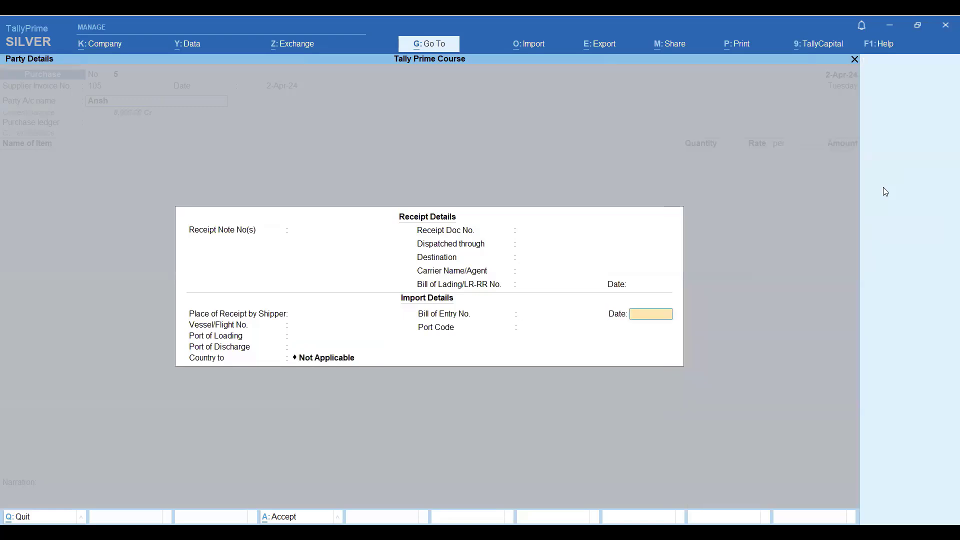
key(Return)
key(Return)
key(Return)
Step: Accept the default supplier and consignee details for the purchase voucher
key(Return)
key(Return)
key(Return)
key(Return)
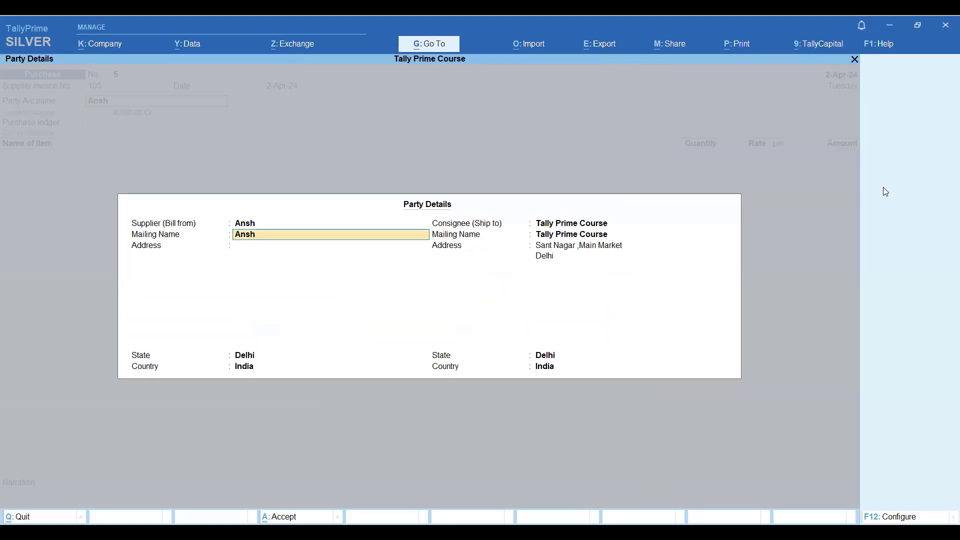
key(Return)
key(Return)
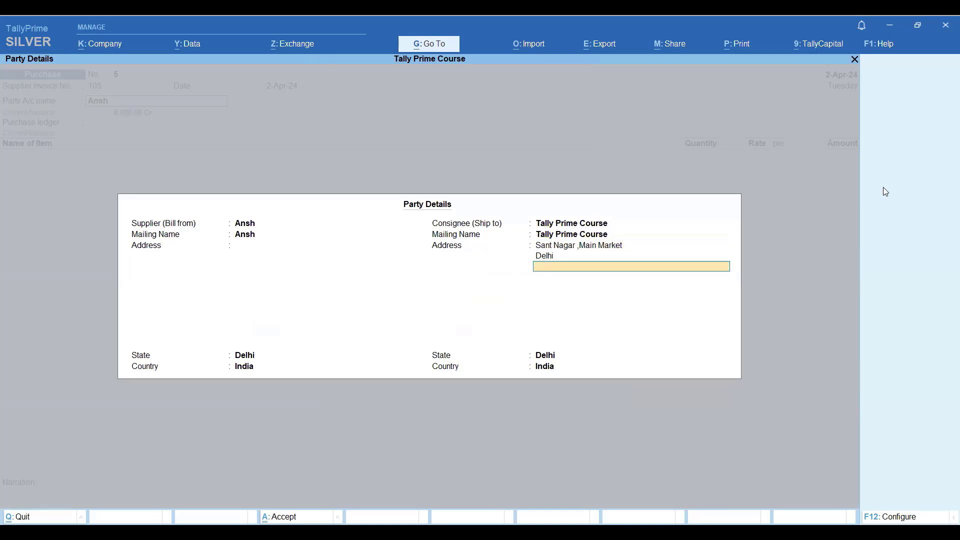
key(Return)
key(Return)
key(Return)
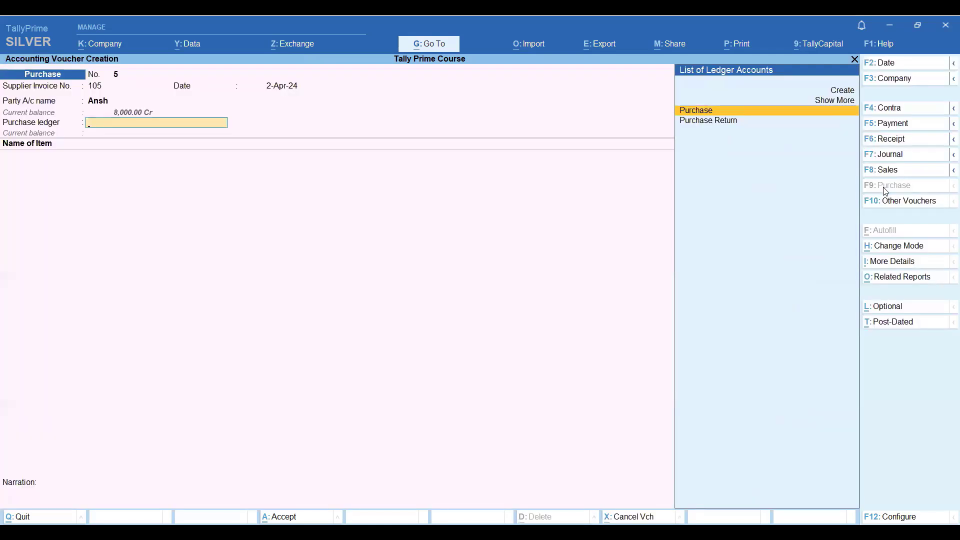
Step: Set the purchase ledger to Purchase and add Dove Soap as the voucher's stock item
key(Return)
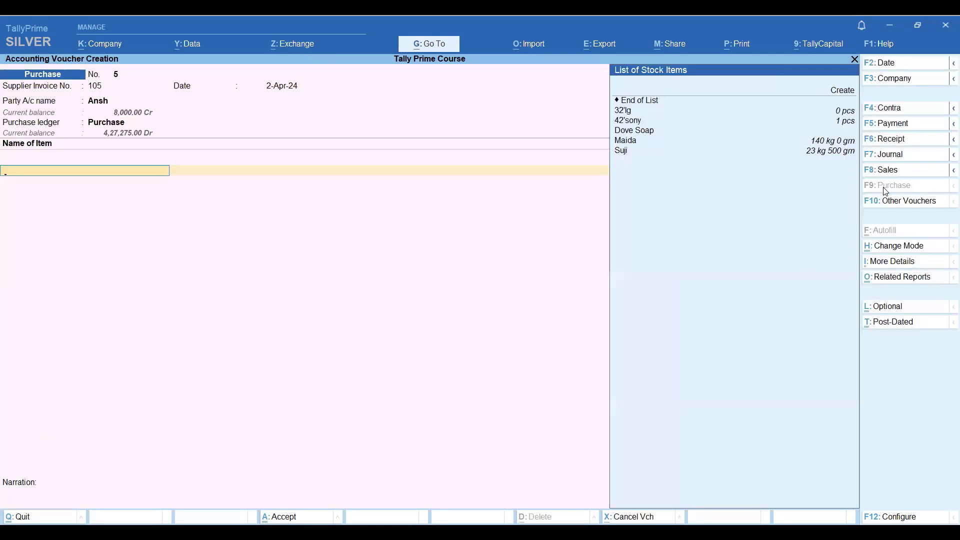
key(Down)
key(Down)
key(Down)
key(Return)
key(Return)
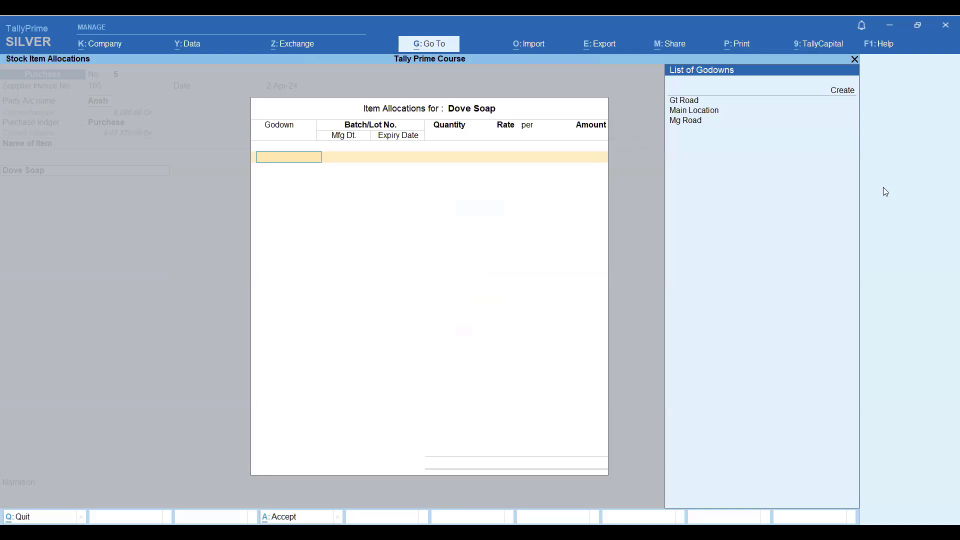
Step: Allocate Dove Soap to the Main Location godown under a new batch number Sa-101
key(Down)
key(Down)
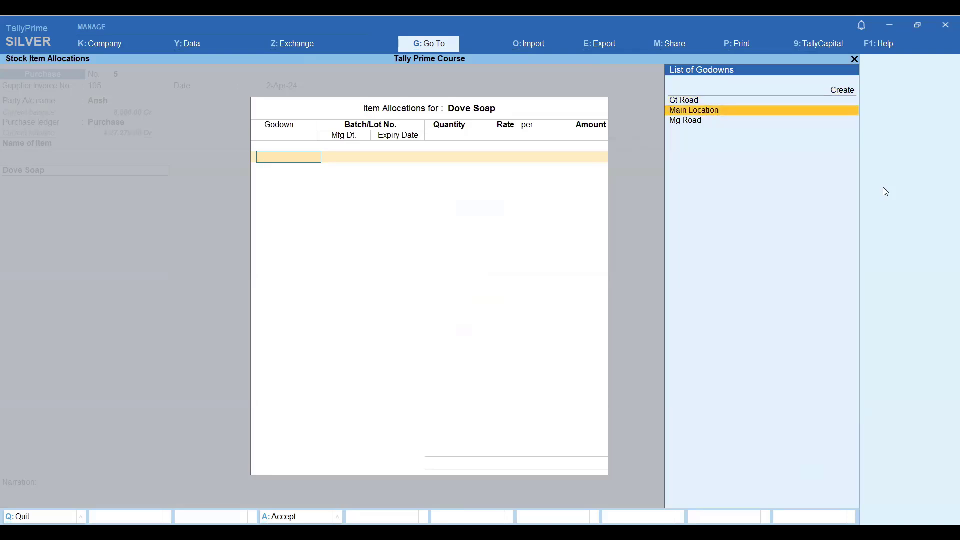
key(Return)
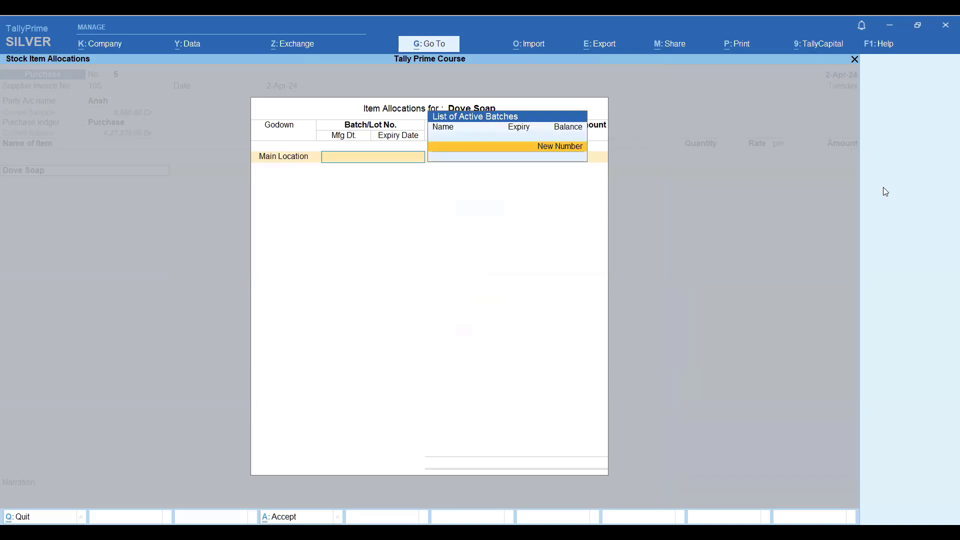
key(Return)
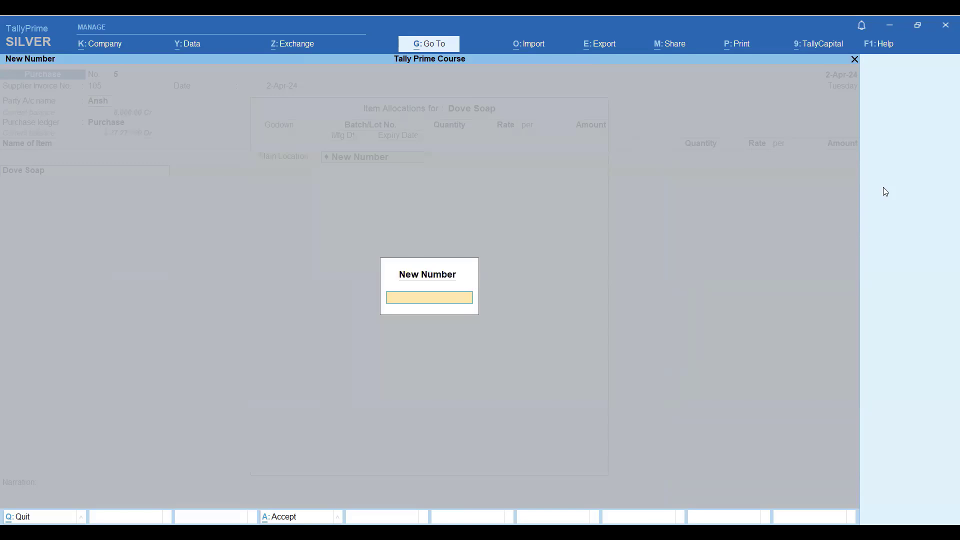
text(Sa-101)
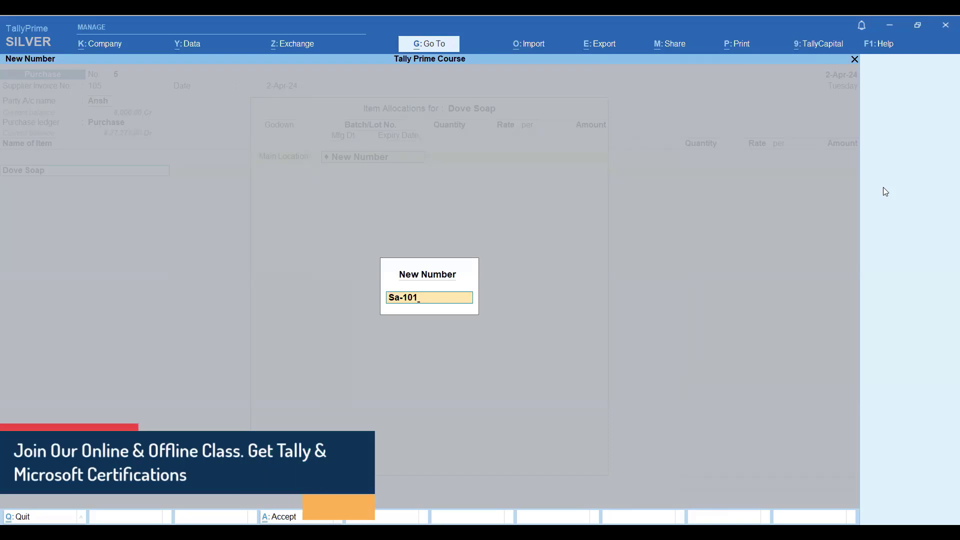
key(Return)
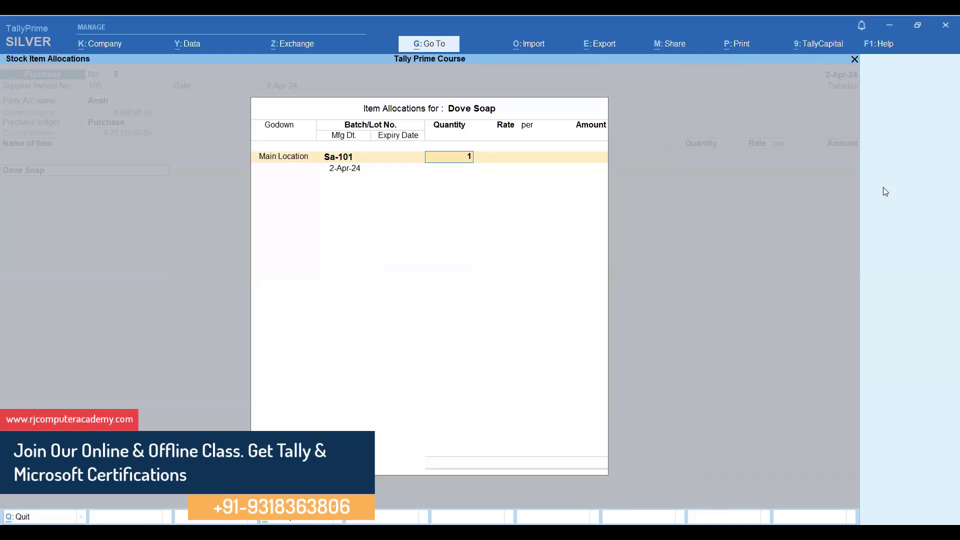
Step: Enter a quantity of 100 pcs at a rate of 50 for the batch and accept the amount
text(100)
key(Return)
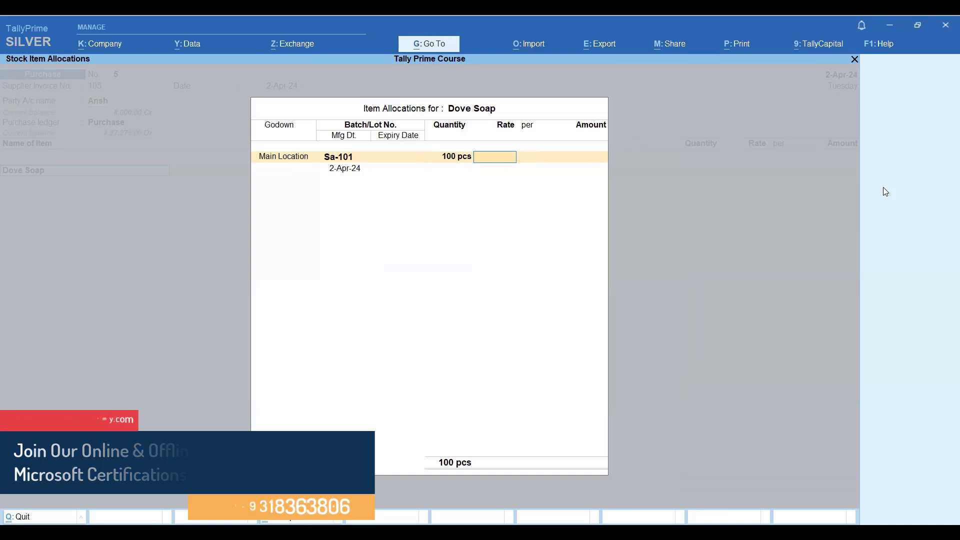
text(50)
key(Return)
key(Return)
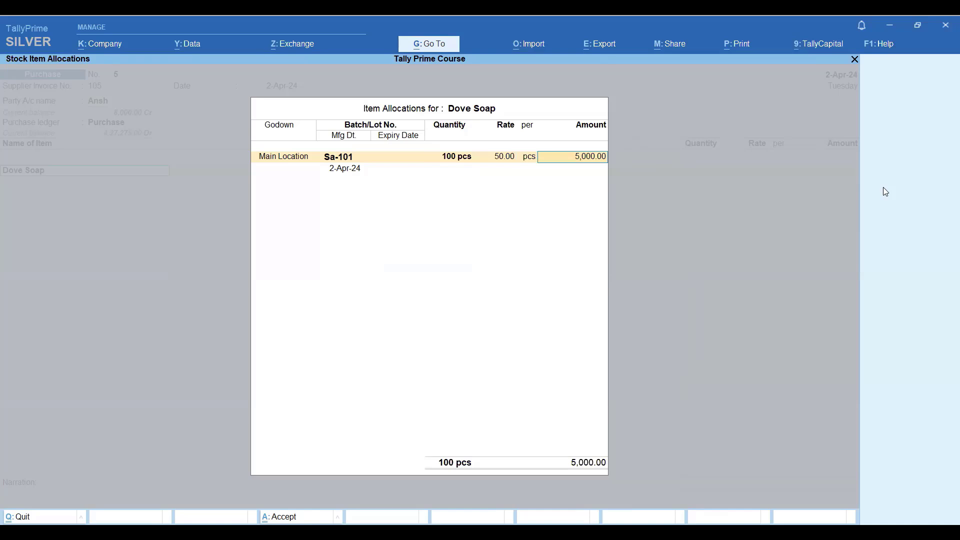
key(Return)
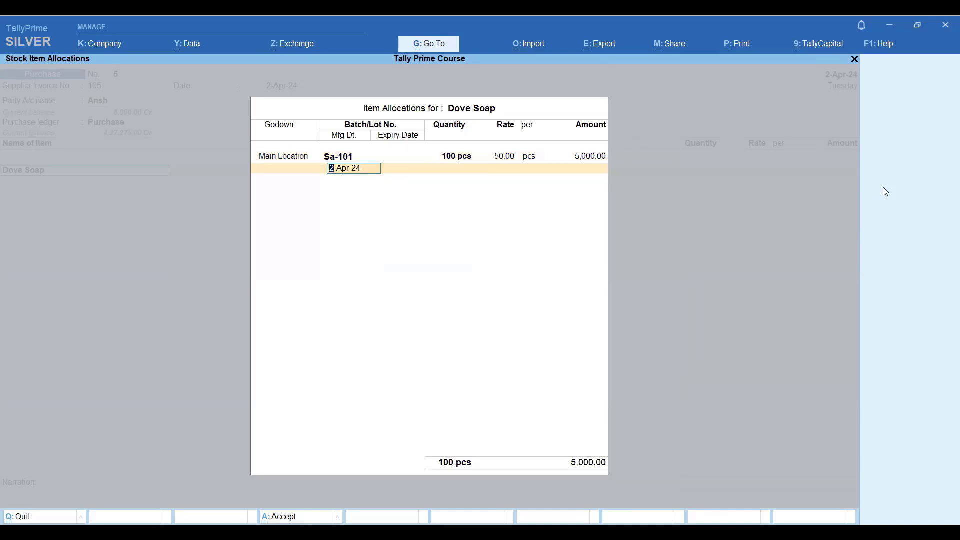
Step: Set the batch's manufacturing date to 4-Apr-23 and its expiry date to 31-Dec-23
text(1)
text(-1-2)
text(02)
key(BackSpace)
key(BackSpace)
key(BackSpace)
key(BackSpace)
key(BackSpace)
key(BackSpace)
key(BackSpace)
text(4-4-23)
key(Return)
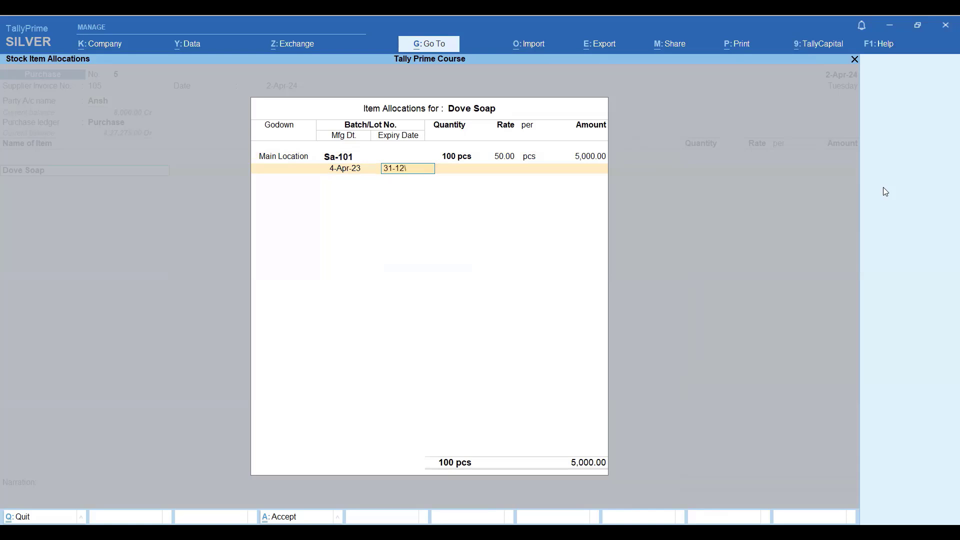
text(31-12-23)
key(Return)
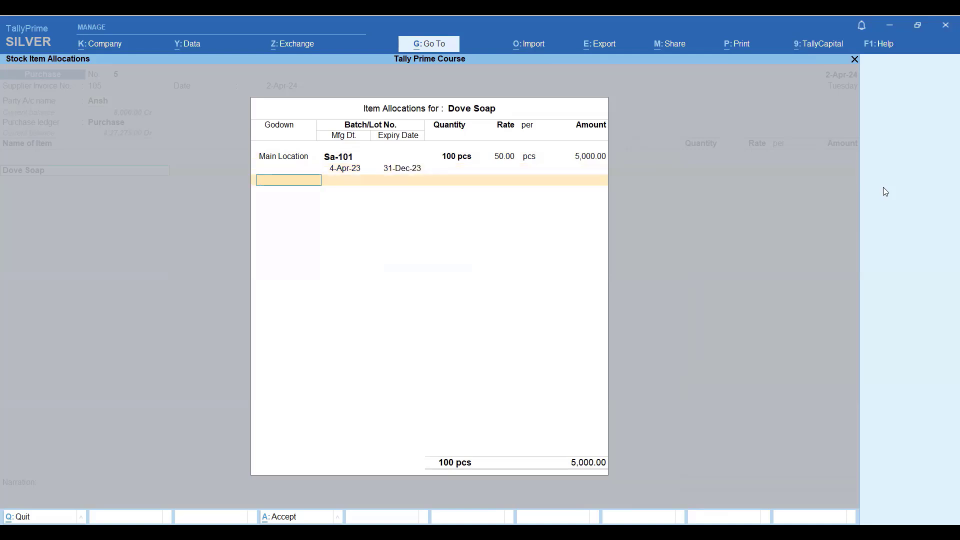
Step: Change the batch's manufacturing date to 2-Apr-24 and its expiry date to 31-Dec-24
key(BackSpace)
text(4)
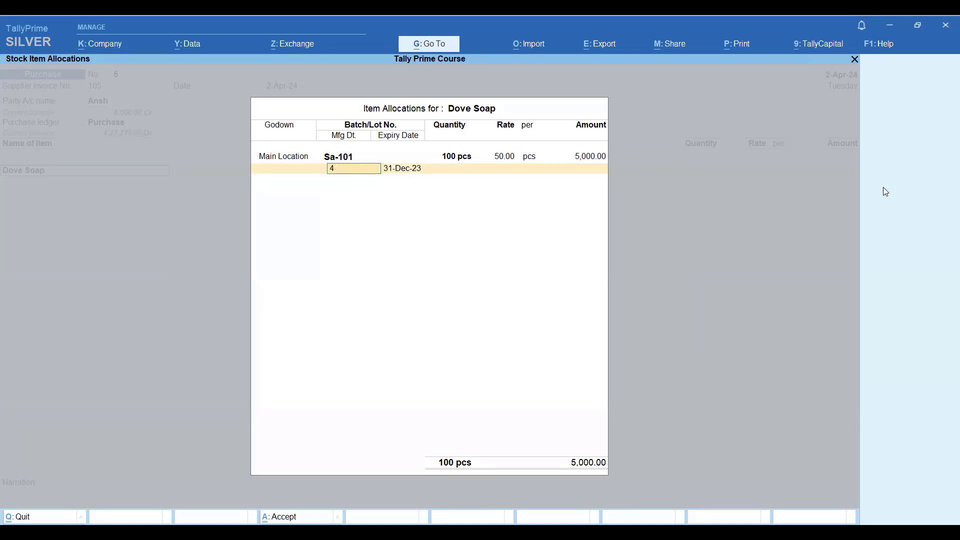
text(-4-202)
key(Return)
key(Return)
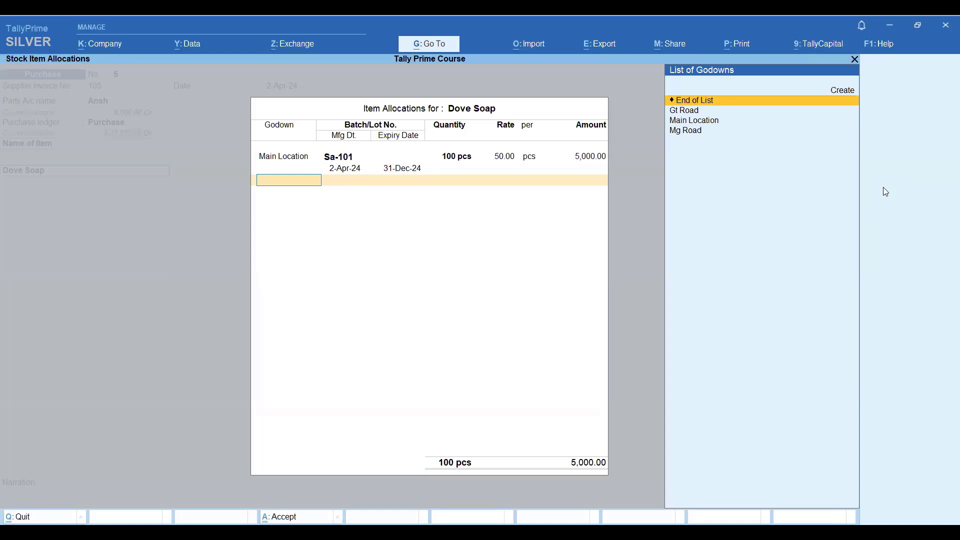
Step: End the item allocation, save the purchase voucher with bill reference New Ref 105 for 5,000.00, and leave voucher entry
key(Return)
key(Return)
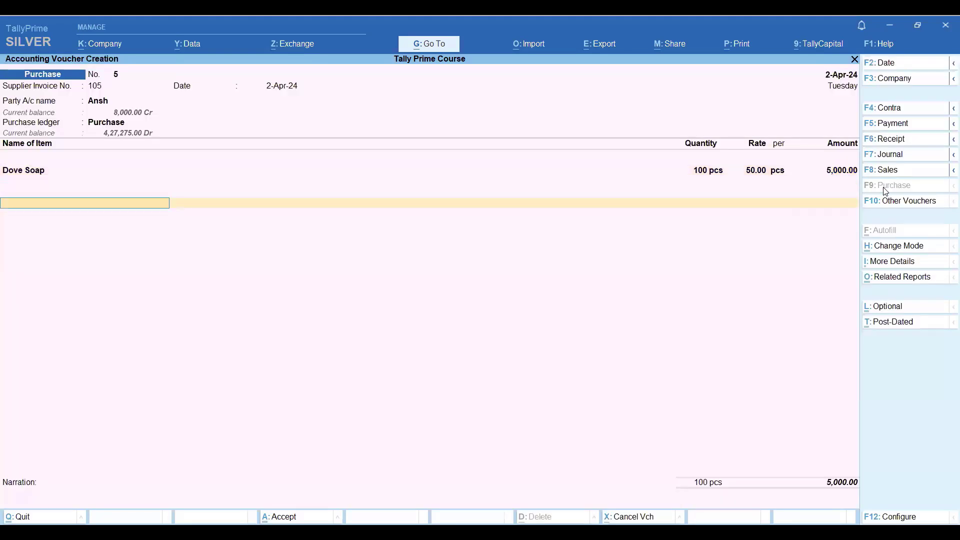
key(Return)
key(Return)
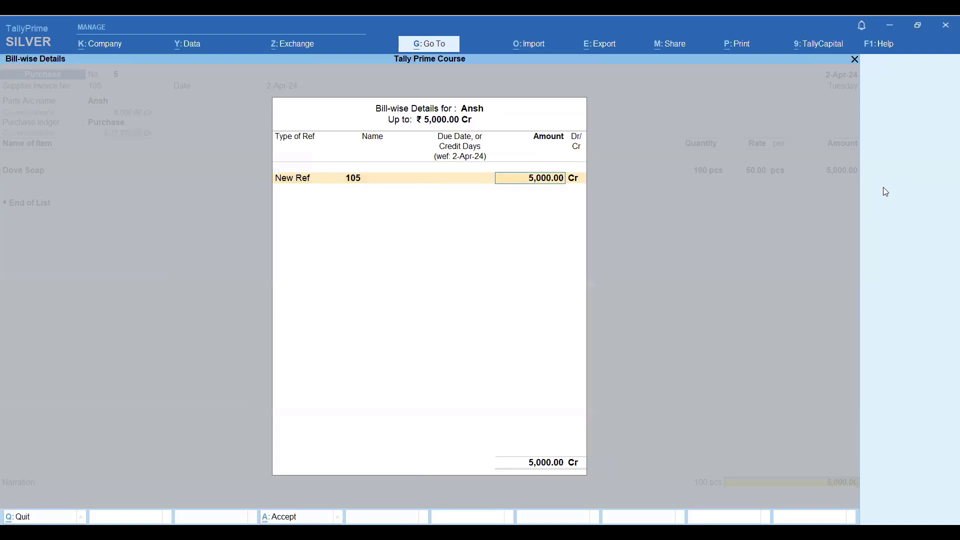
key(Return)
key(Return)
key(Return)
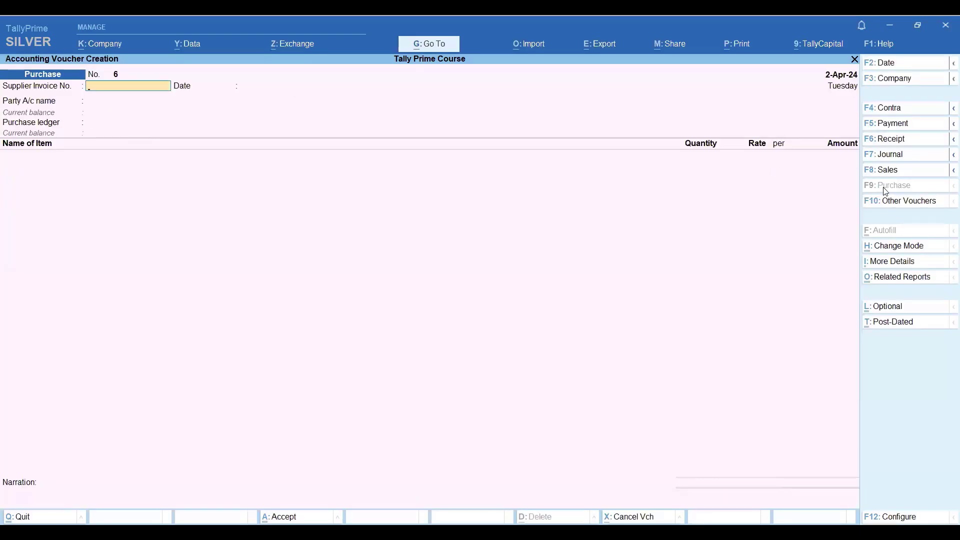
key(Escape)
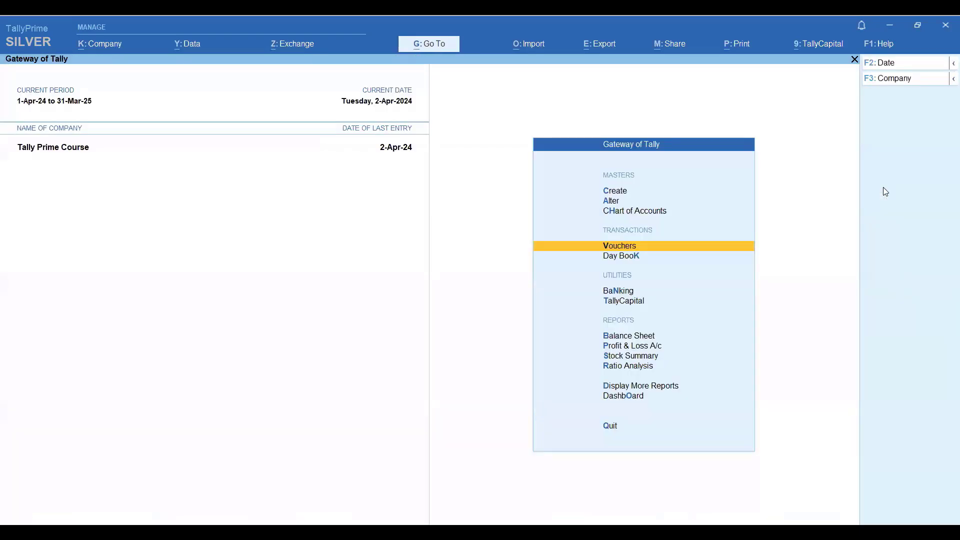
Step: Open the Inventory Books among the additional display reports
key(Down)
key(Down)
key(Down)
key(Down)
key(Down)
key(Down)
key(Down)
key(Down)
key(Down)
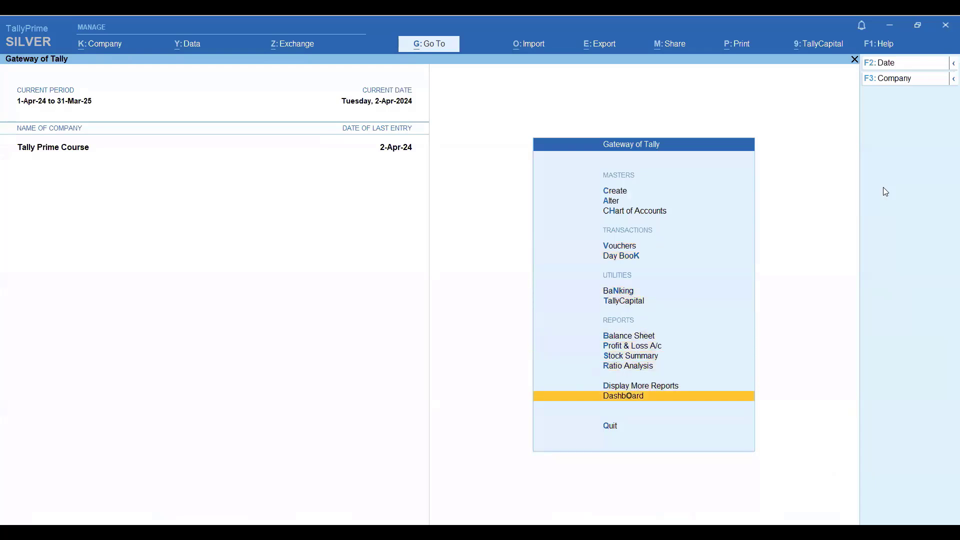
key(Up)
key(Return)
key(Down)
key(Down)
key(Down)
key(Down)
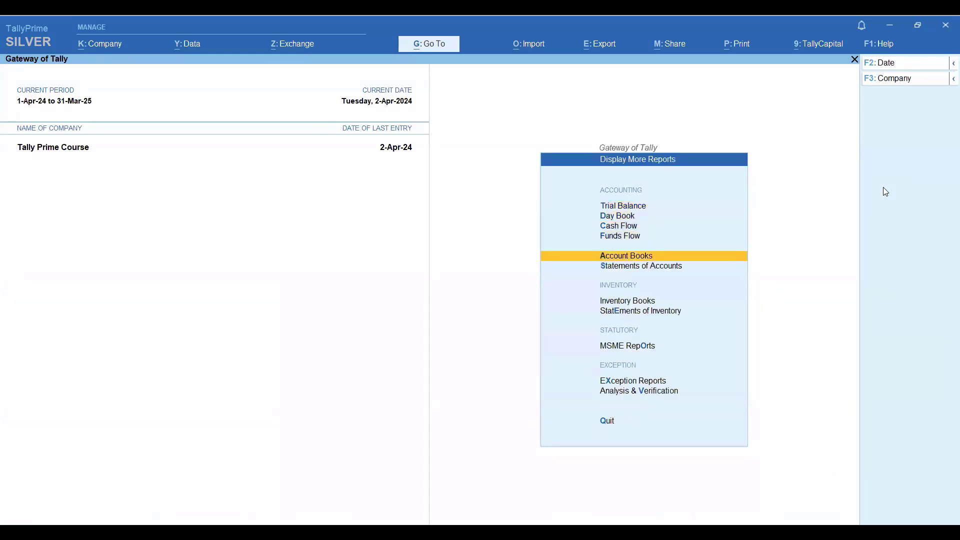
key(Down)
key(Down)
key(Return)
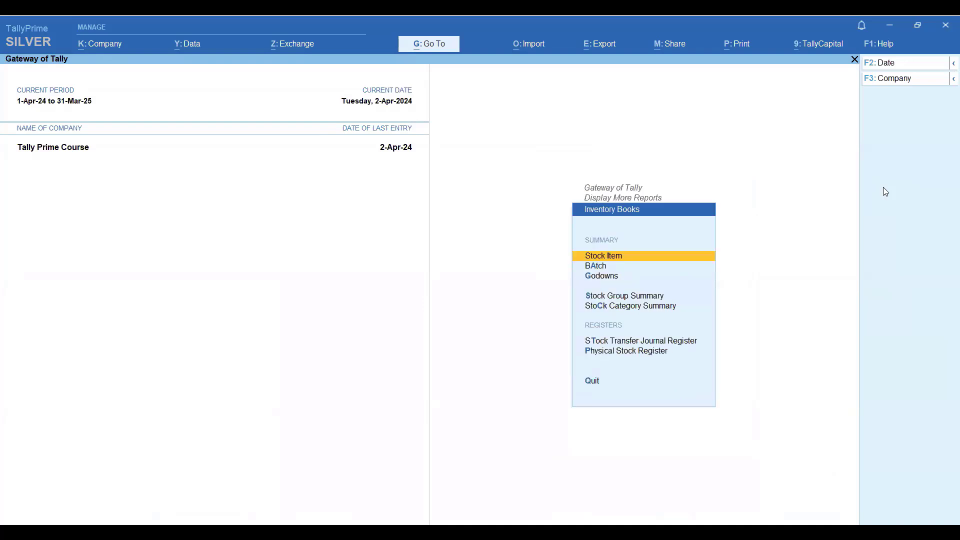
Step: Show the batch vouchers for Dove Soap's batch Sa-101
key(Down)
key(Return)
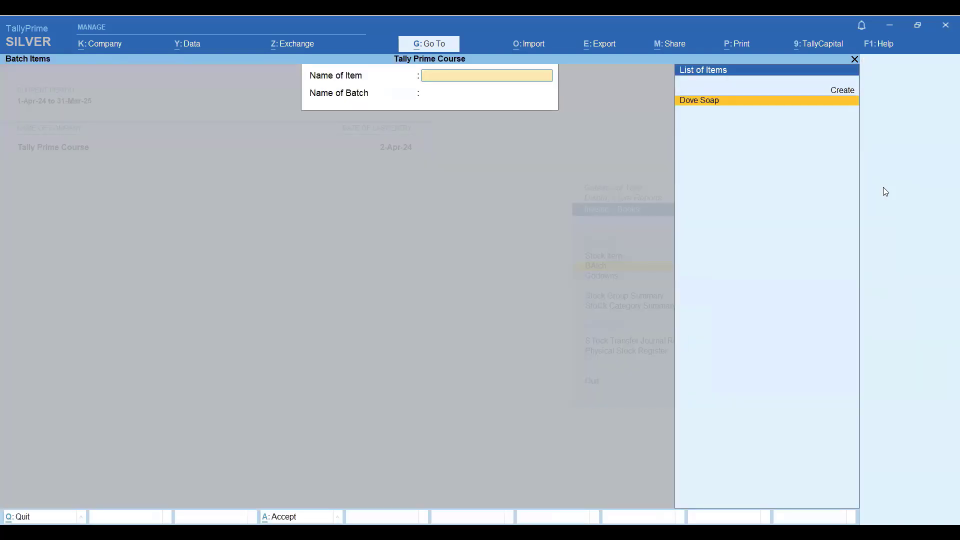
key(Return)
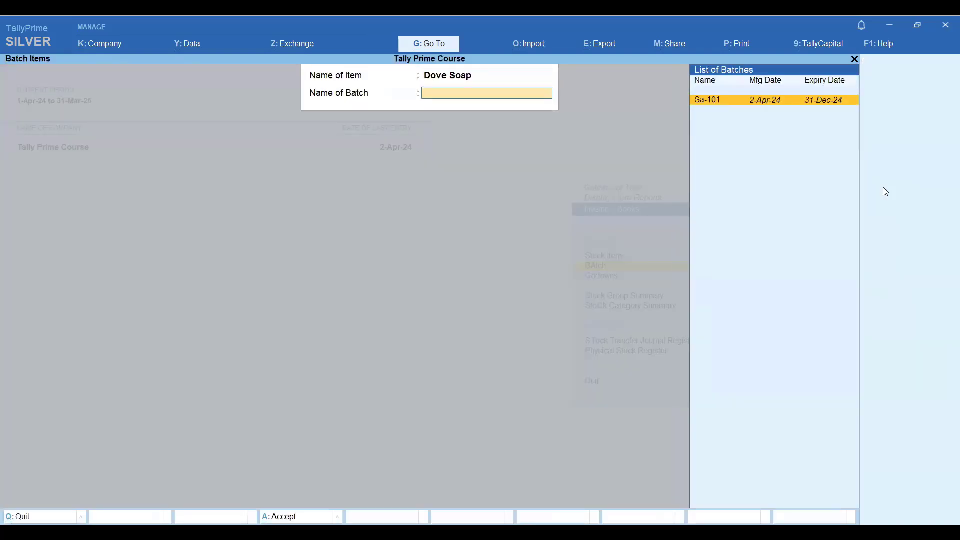
key(Return)
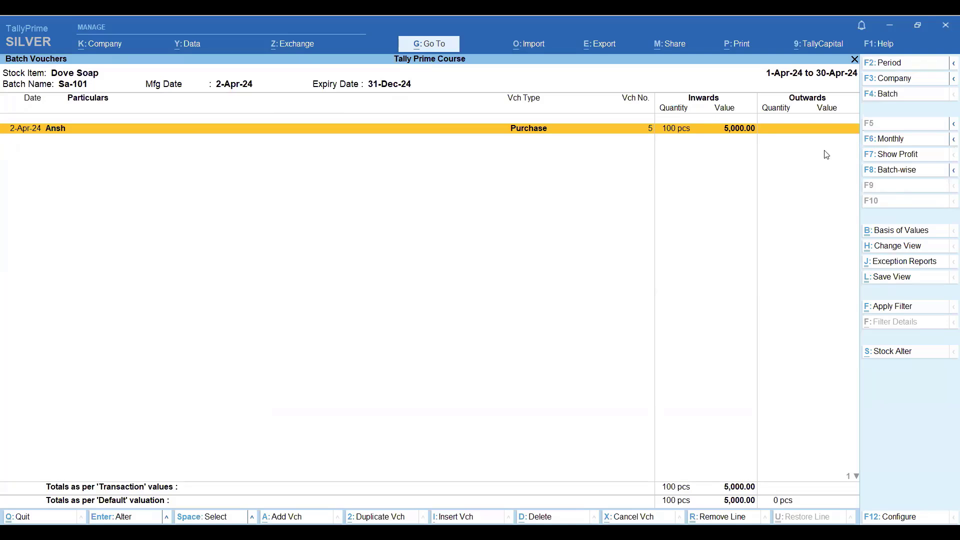
Step: Switch to the batch-wise summary of Dove Soap and show its profit columns
click(884, 173)
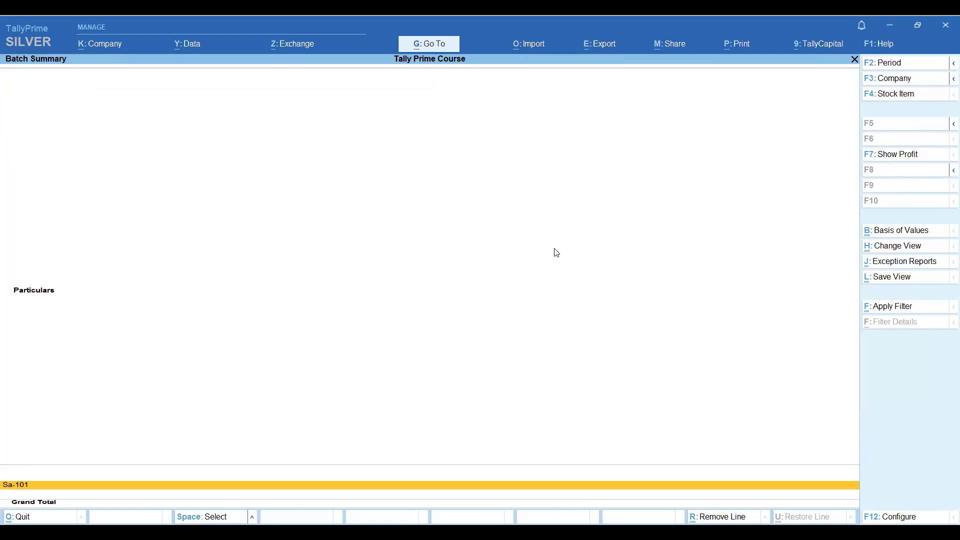
click(885, 156)
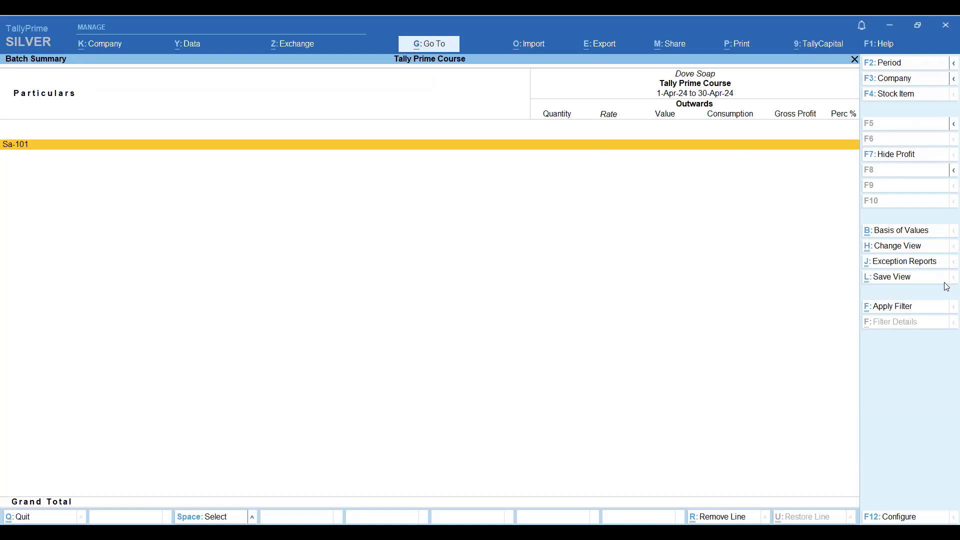
Step: Examine the basis-of-values options of the batch summary, including expired batches, manufacture and expiry details, godown type and scale factor
click(894, 233)
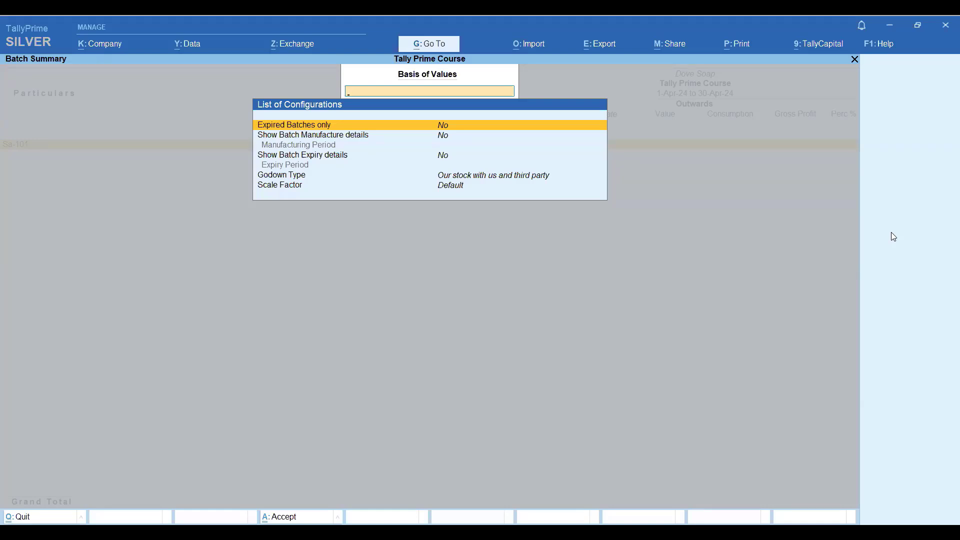
key(Down)
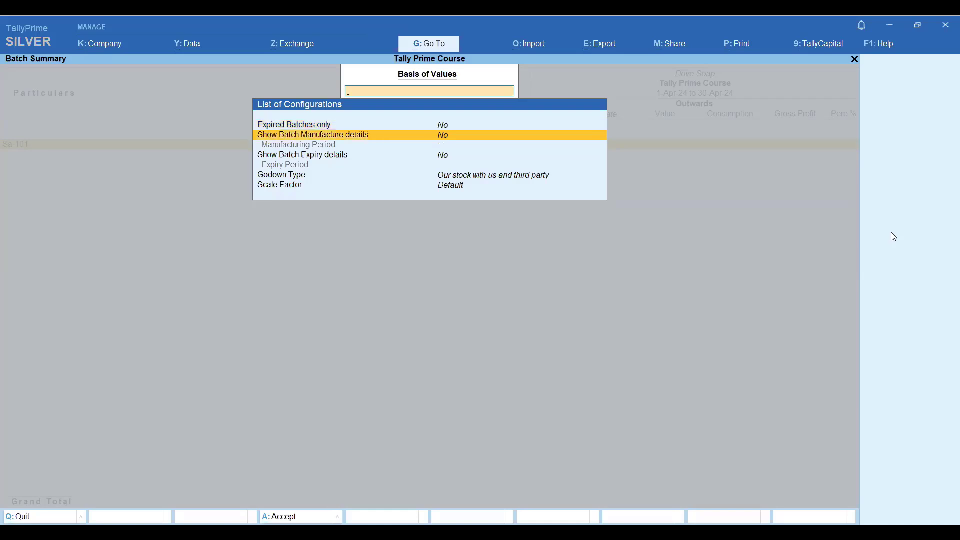
key(Down)
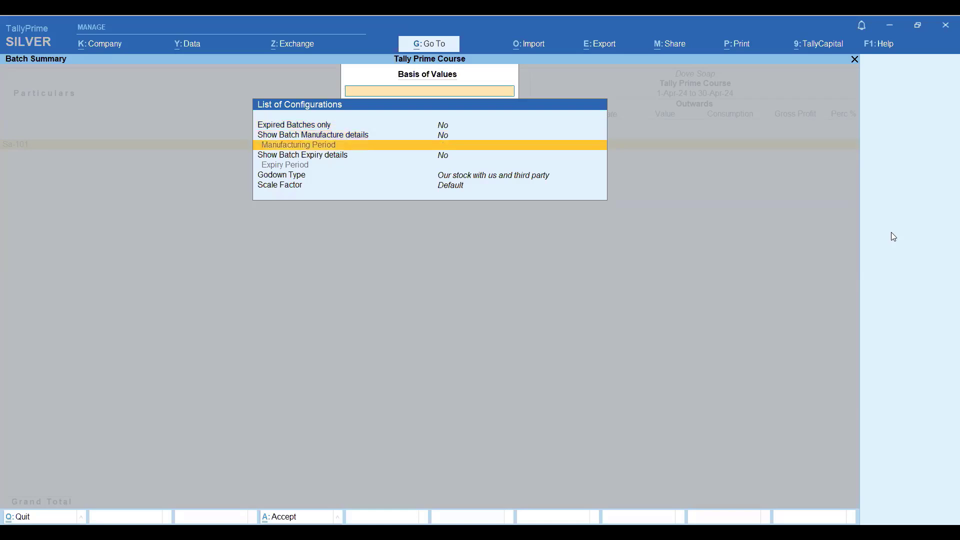
key(Down)
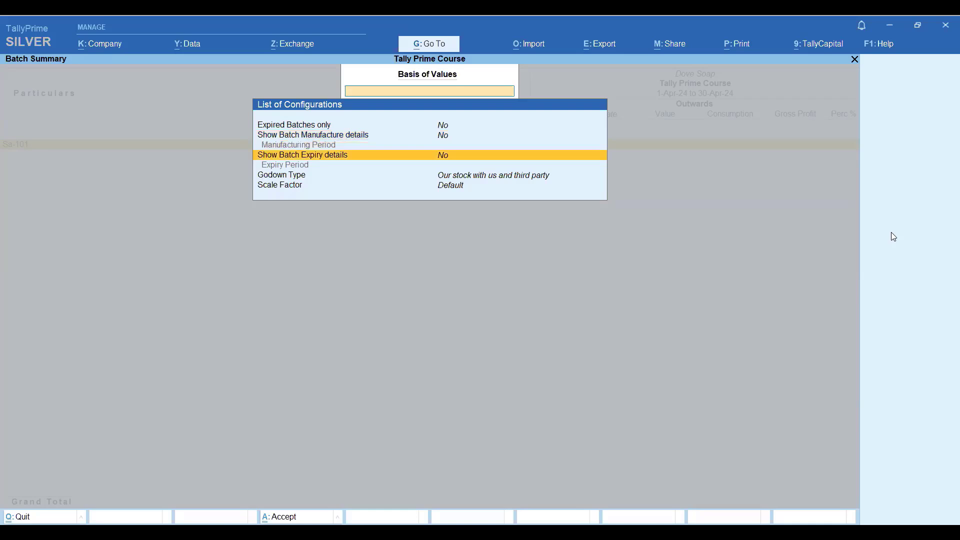
key(Down)
key(Down)
key(Down)
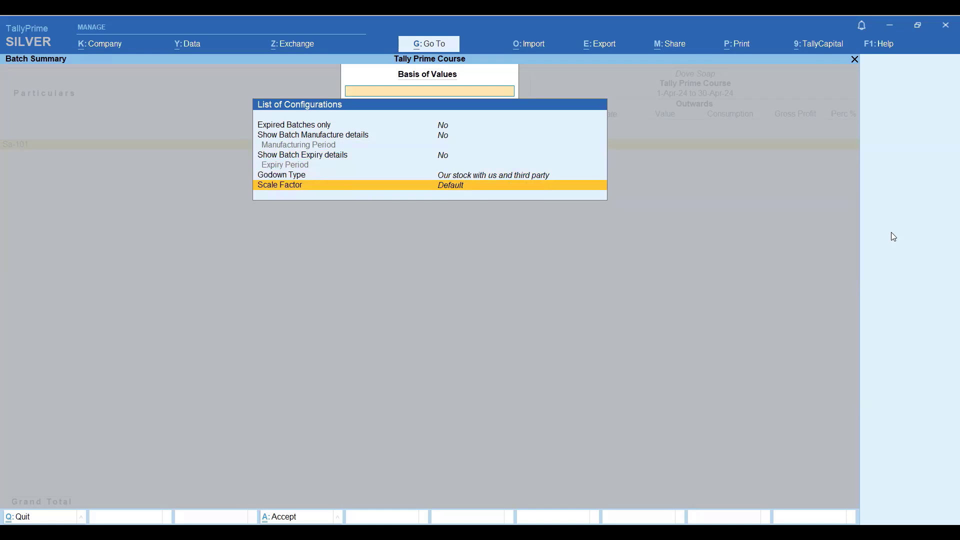
key(Up)
key(Up)
key(Up)
key(Up)
key(Up)
key(Up)
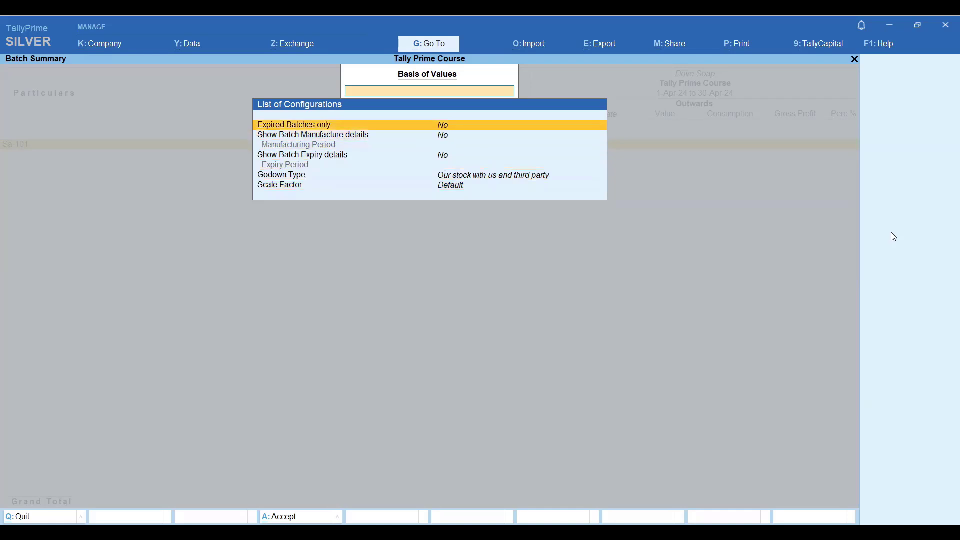
Step: Restrict the batch summary to expired batches only, then close the batch reports back to the Inventory Books
key(Return)
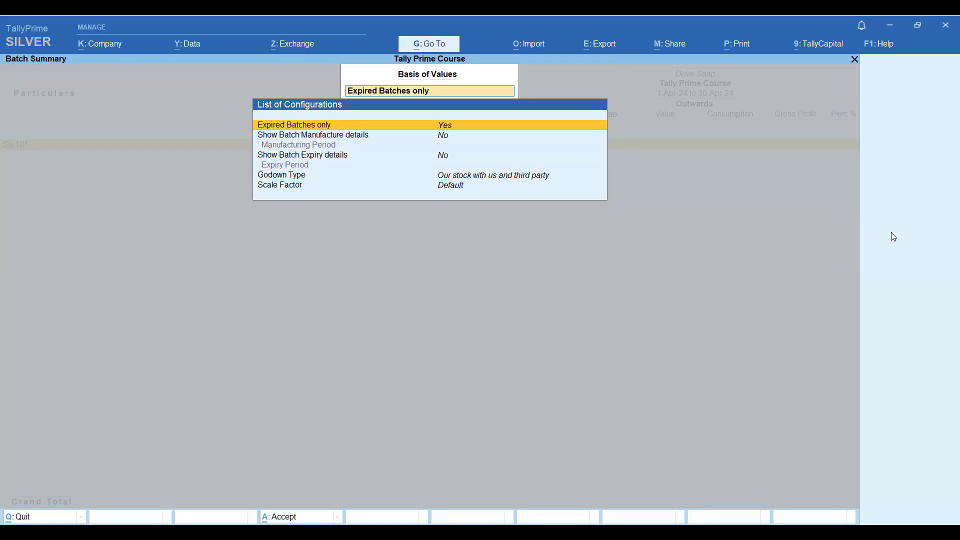
key(ctrl+a)
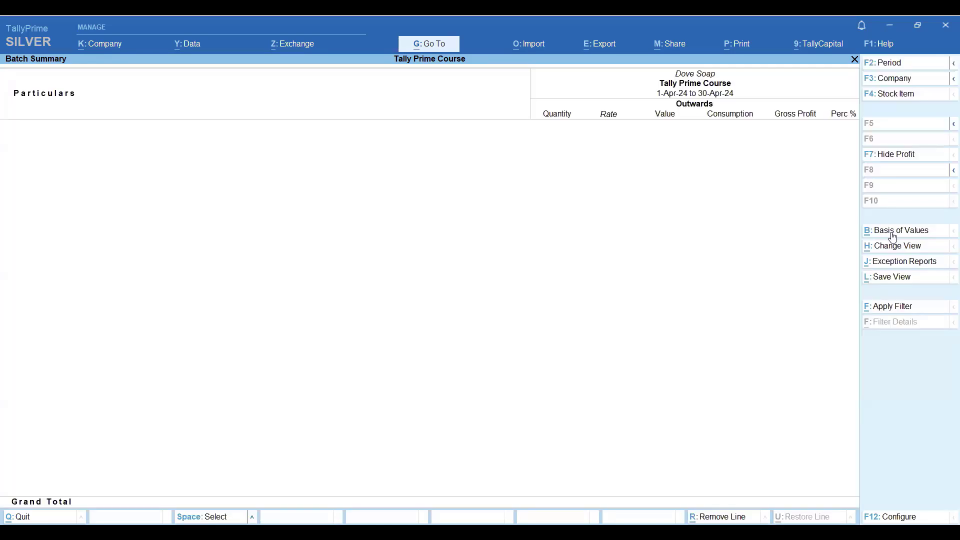
key(Return)
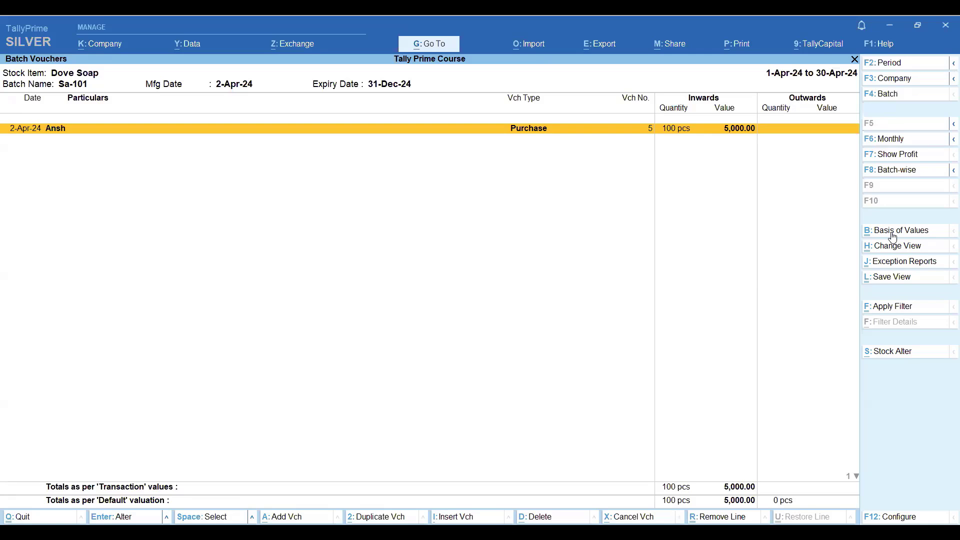
key(Escape)
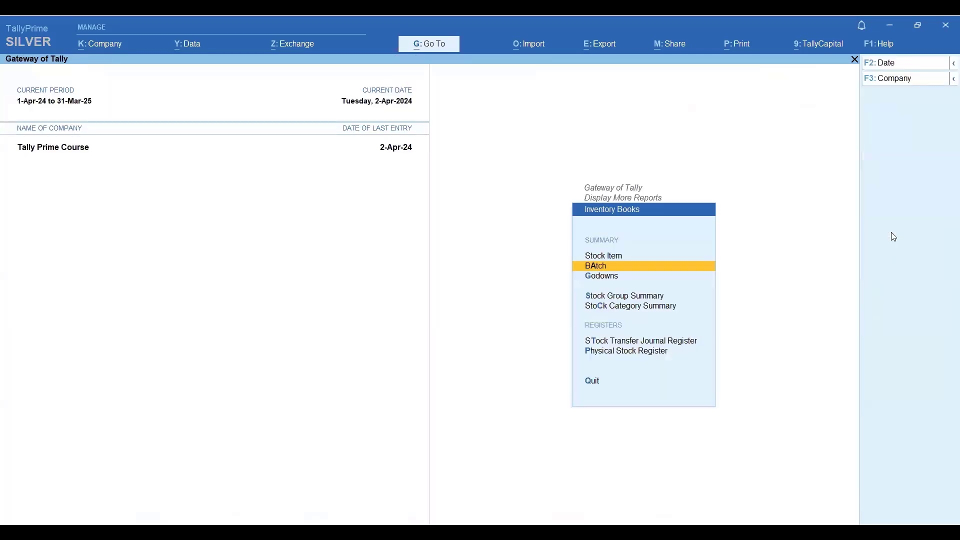
Step: Set Use Discount column in invoices to Yes in the company features
key(F11)
key(Down)
key(Down)
key(Down)
key(Down)
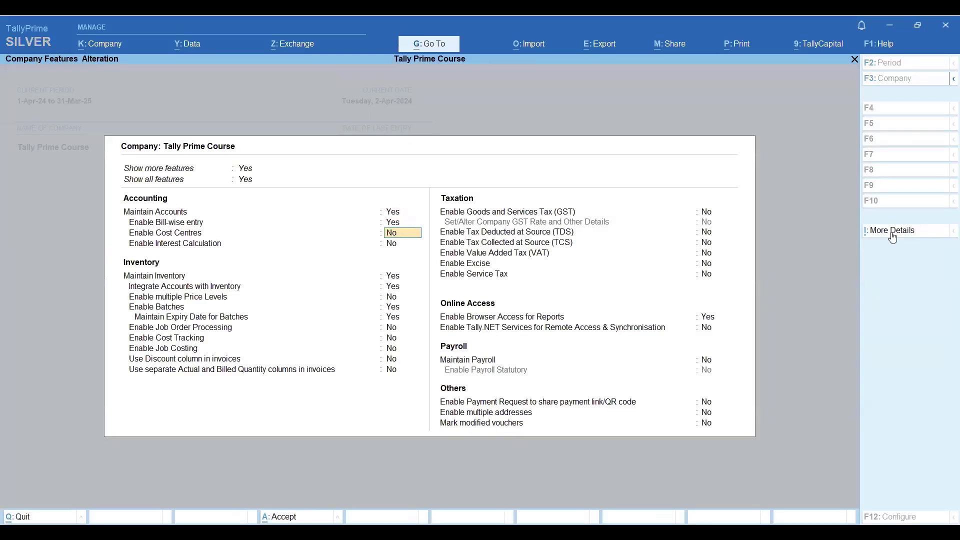
key(Down)
key(Down)
key(Down)
key(Down)
key(Down)
key(Down)
key(Down)
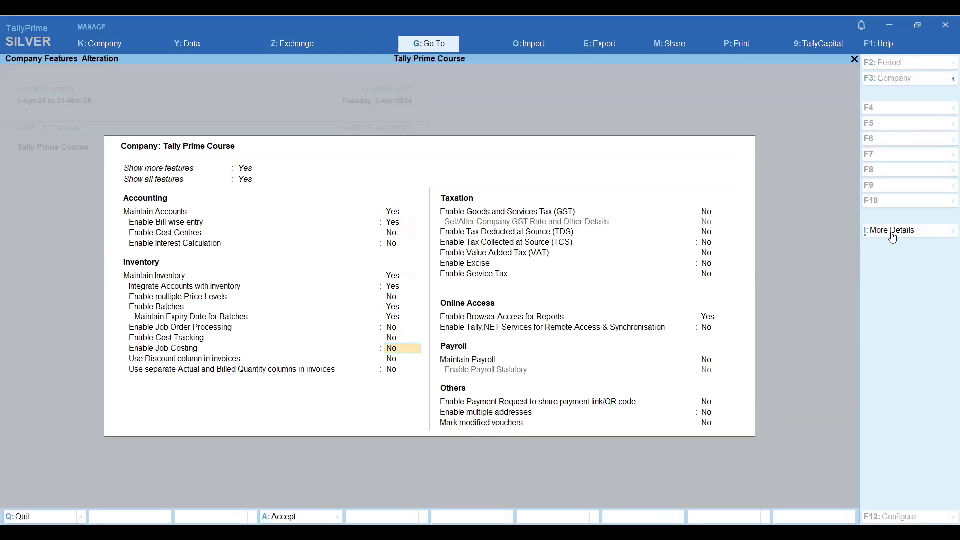
key(Down)
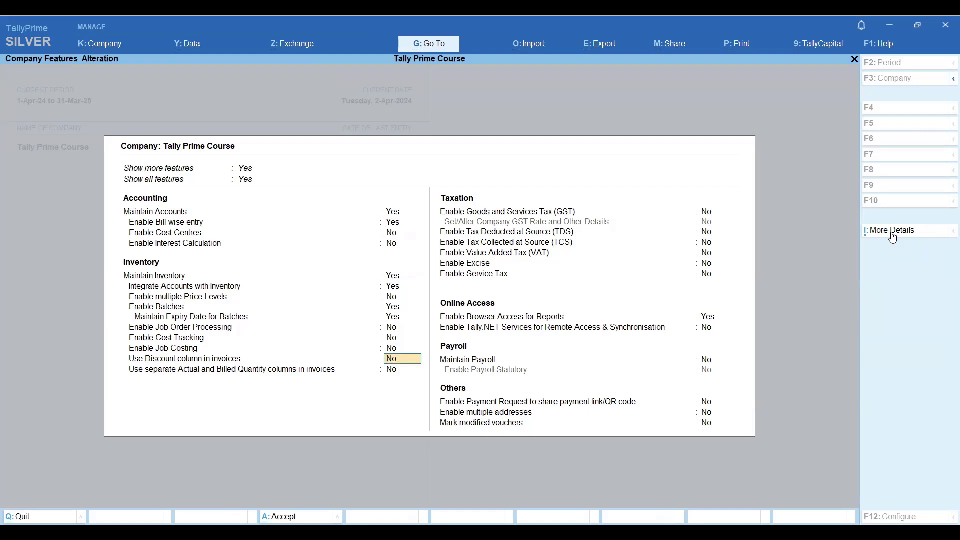
text(y)
Step: Leave the remaining company features as they are and save the alteration
key(Down)
key(Down)
key(Down)
key(Down)
key(Down)
key(Down)
key(Down)
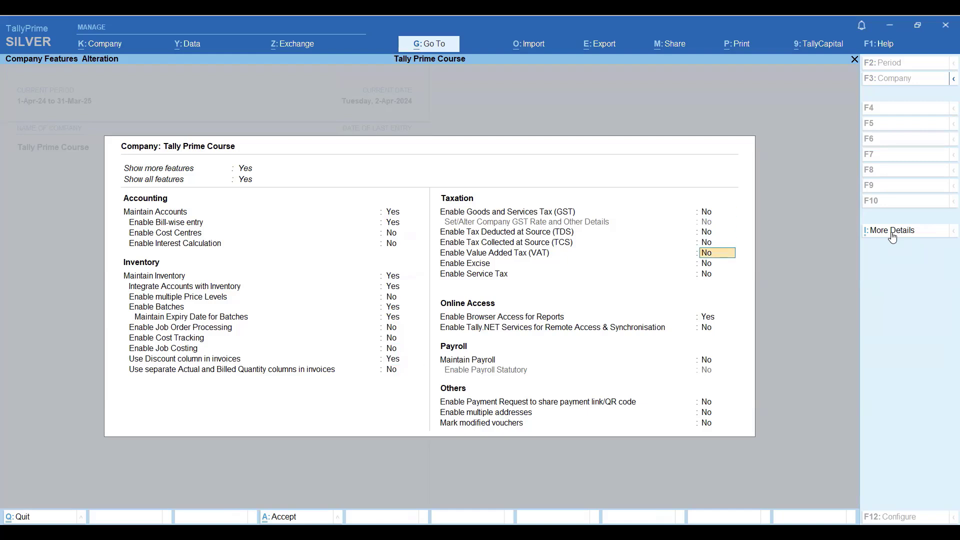
key(Down)
key(Down)
key(Down)
key(Down)
key(Down)
key(Down)
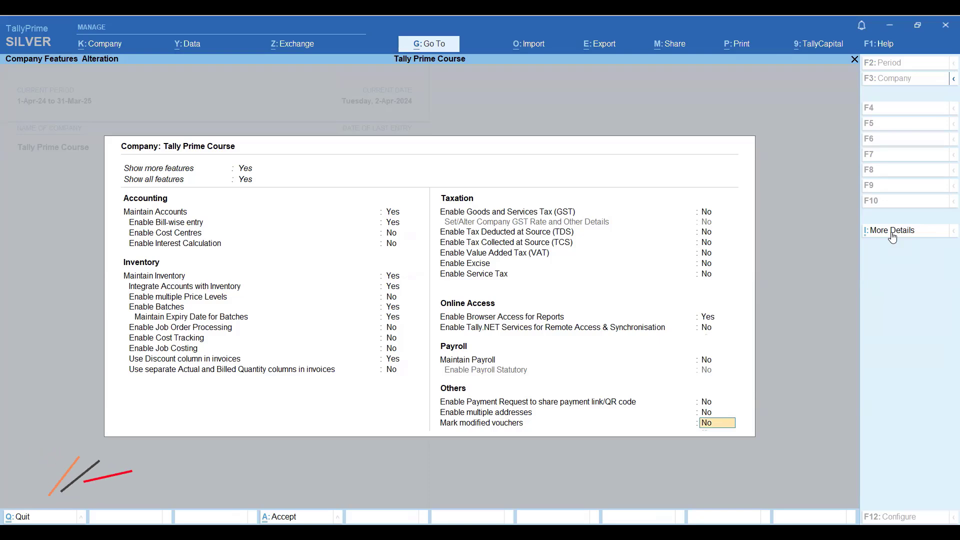
key(Return)
key(Return)
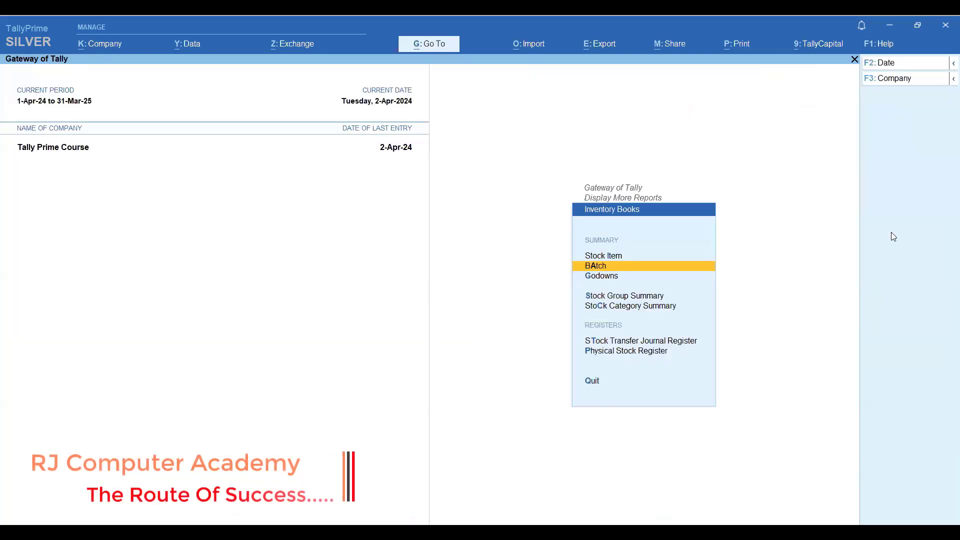
Step: Return to the Gateway of Tally and open voucher entry
key(Escape)
key(Up)
key(Up)
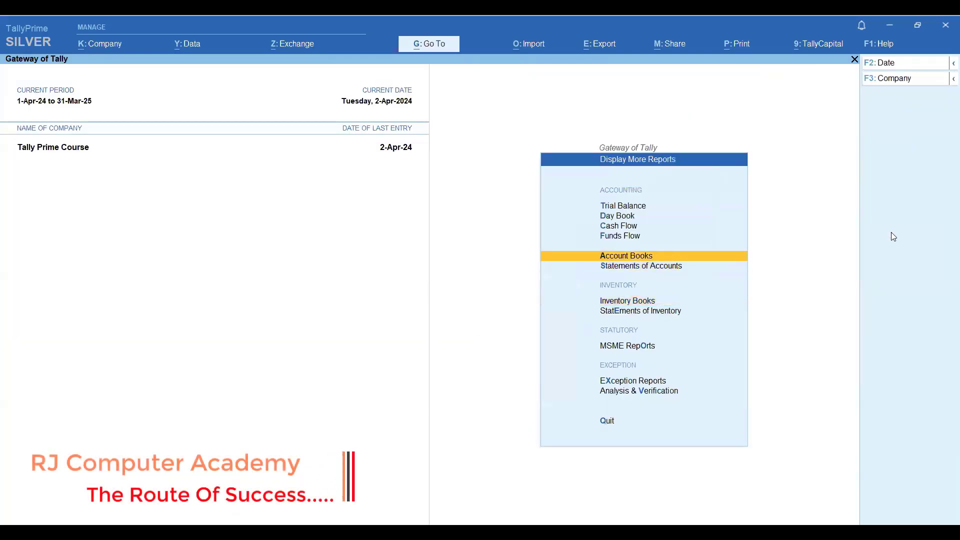
key(Escape)
key(Up)
key(Up)
key(Up)
key(Up)
key(Up)
key(Up)
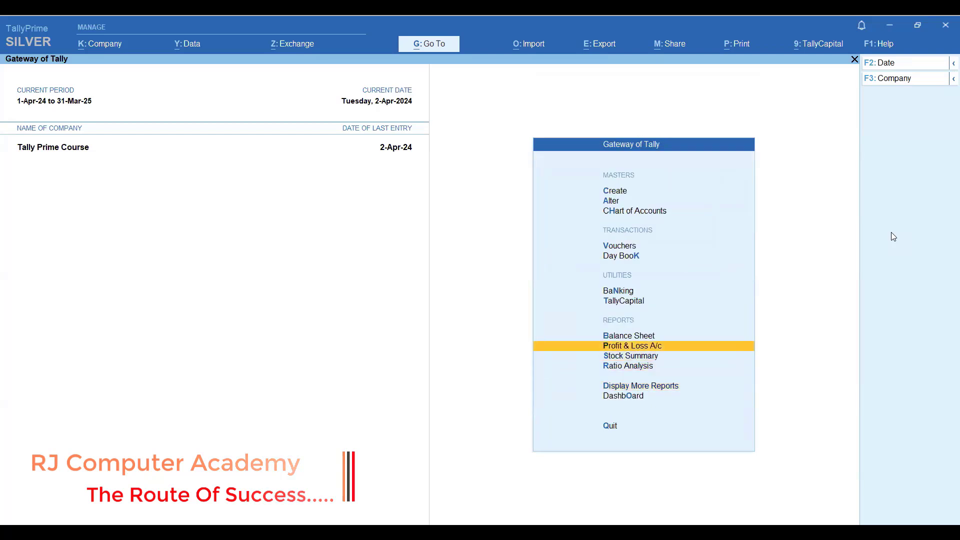
key(Up)
key(Up)
key(Return)
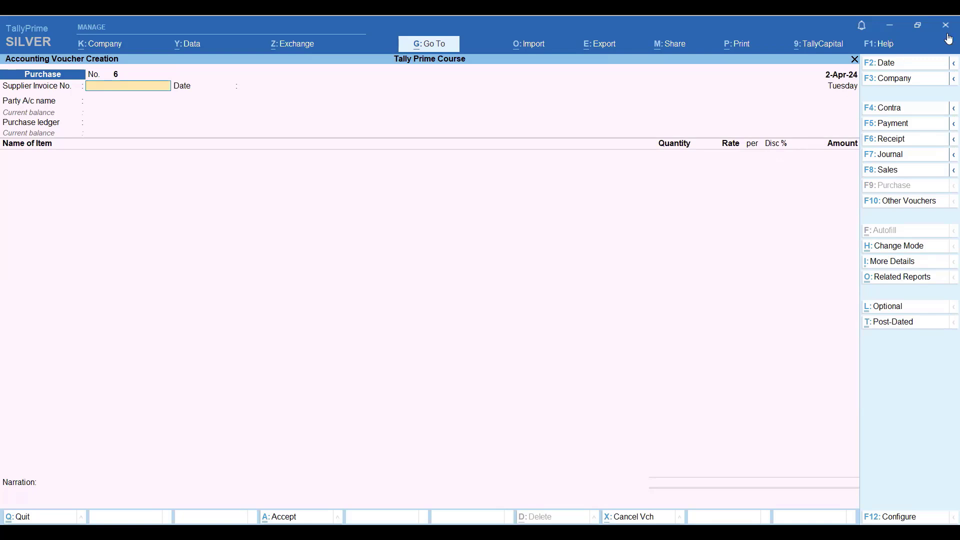
Step: Switch the entry to a sales voucher and choose Cash as the party account
click(902, 171)
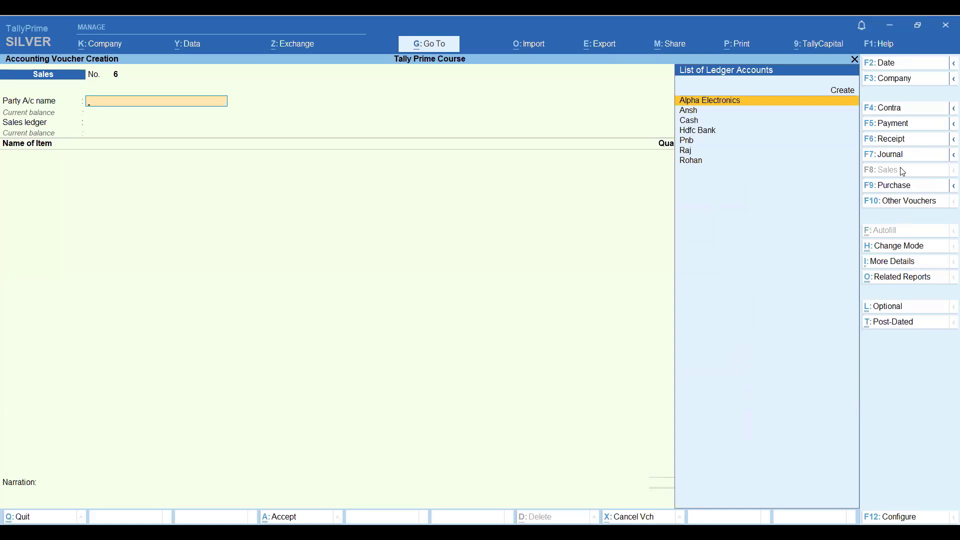
key(Down)
key(Down)
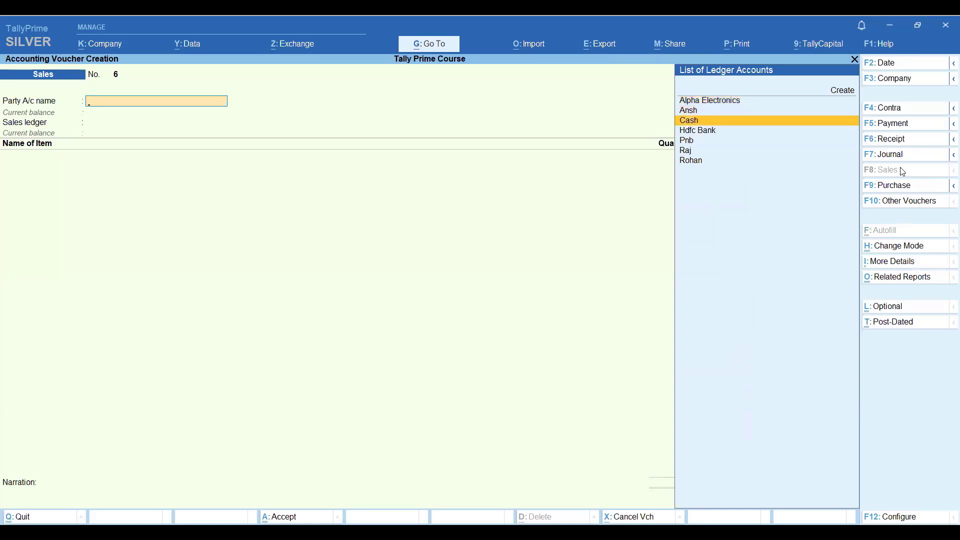
key(Return)
Step: Leave the dispatch and export details blank and keep Cash as the buyer
key(Return)
key(Return)
key(Return)
key(Return)
key(Return)
key(Return)
key(Return)
key(Return)
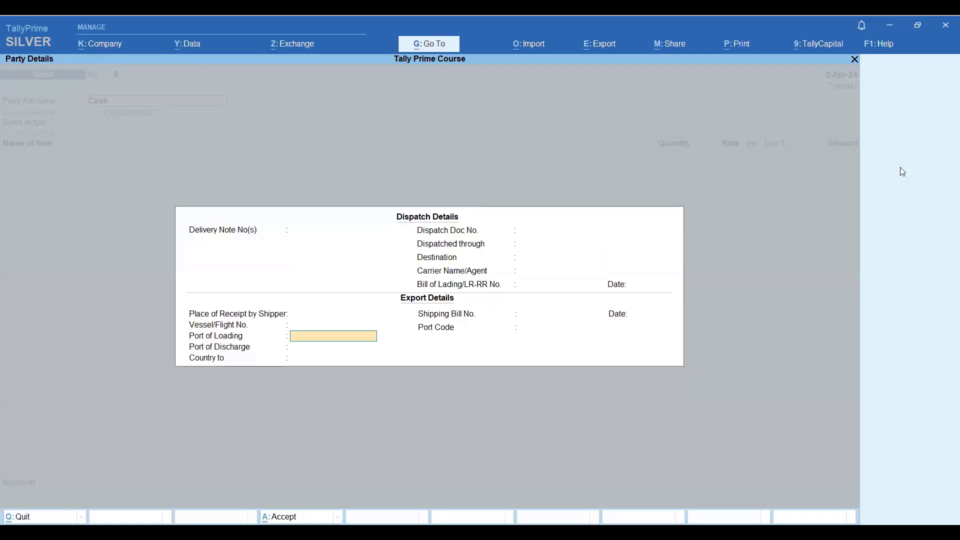
key(Return)
key(Return)
key(Return)
key(Return)
key(Return)
key(Return)
key(Return)
key(Return)
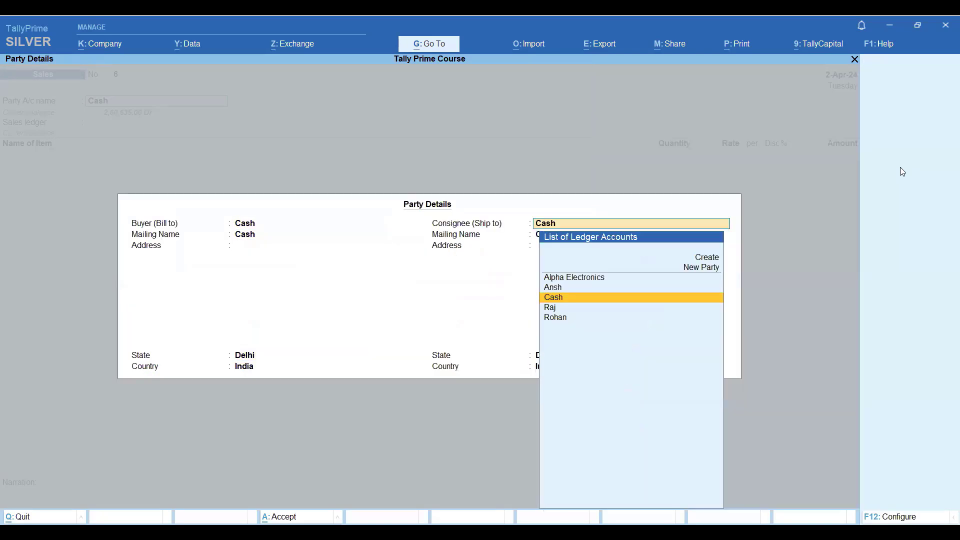
Step: Accept the party details with Cash as consignee and choose Sales as the sales ledger
key(Return)
key(Return)
key(Return)
key(Return)
key(Return)
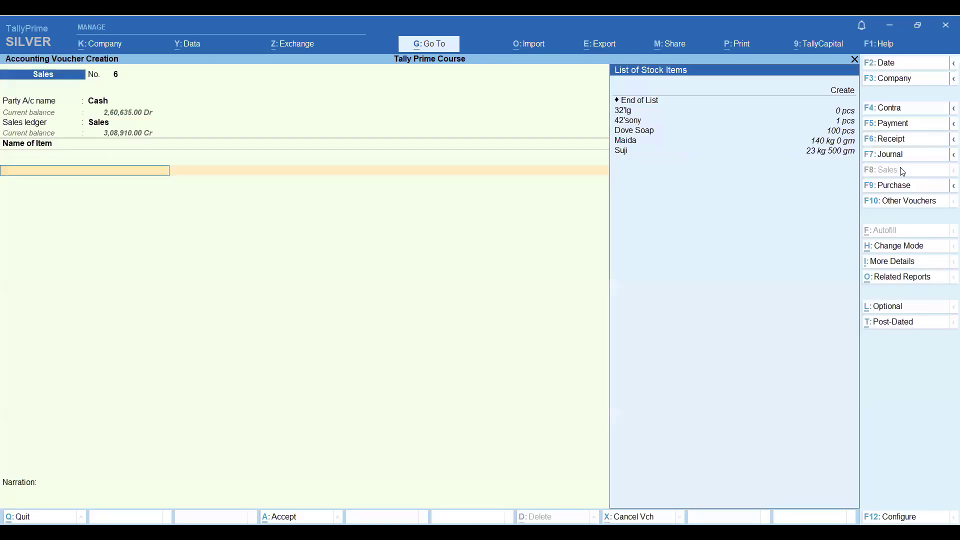
Step: Add the stock item Maida to the sales voucher without a description
key(Down)
key(Down)
key(Down)
key(Down)
key(Down)
key(Return)
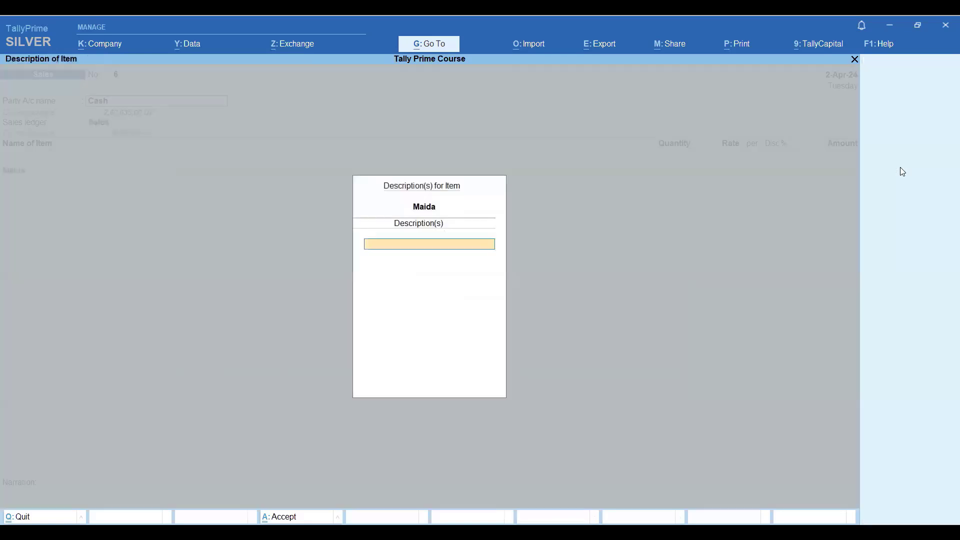
key(Return)
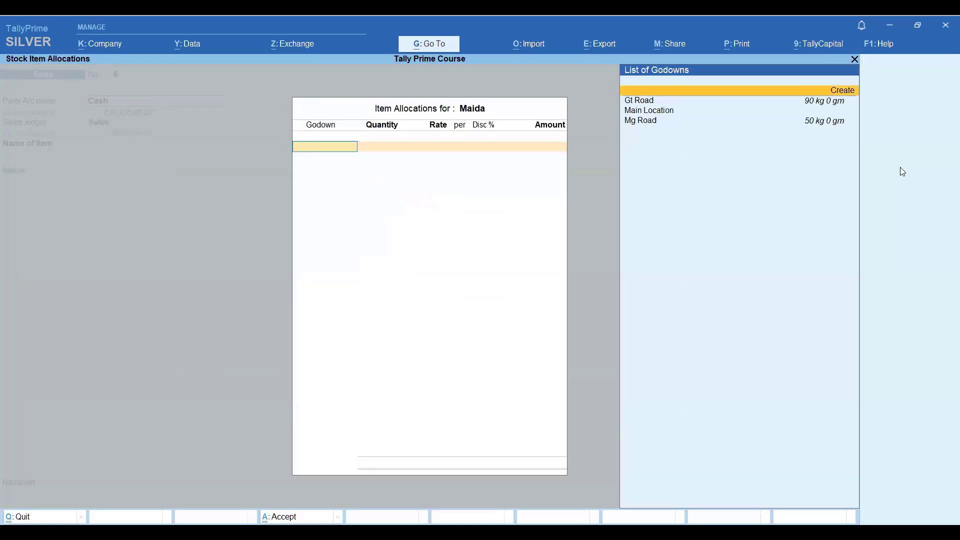
Step: Allocate 10 kg of Maida from the Mg Road godown at 80.00 per kg with a 1% discount
key(Down)
key(Down)
key(Down)
key(Return)
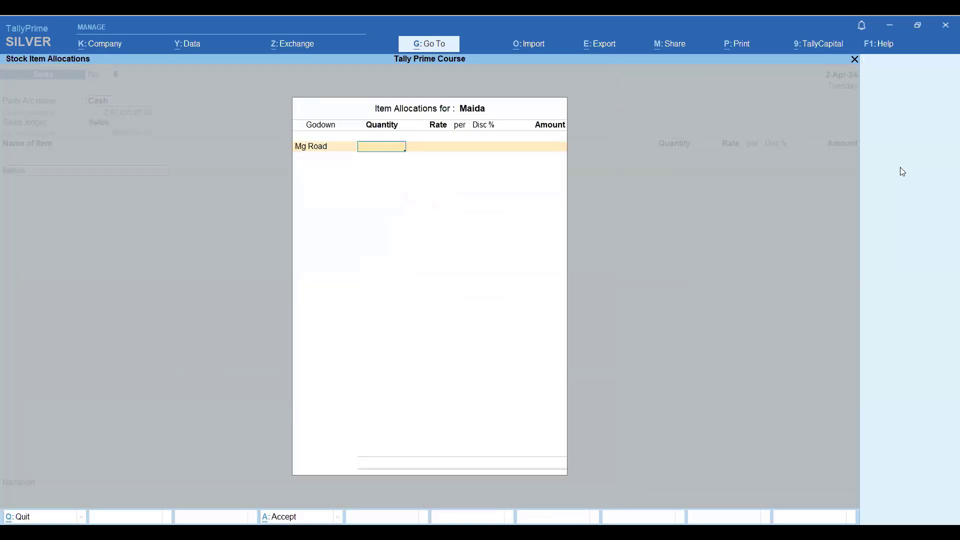
text(10)
key(Return)
key(Return)
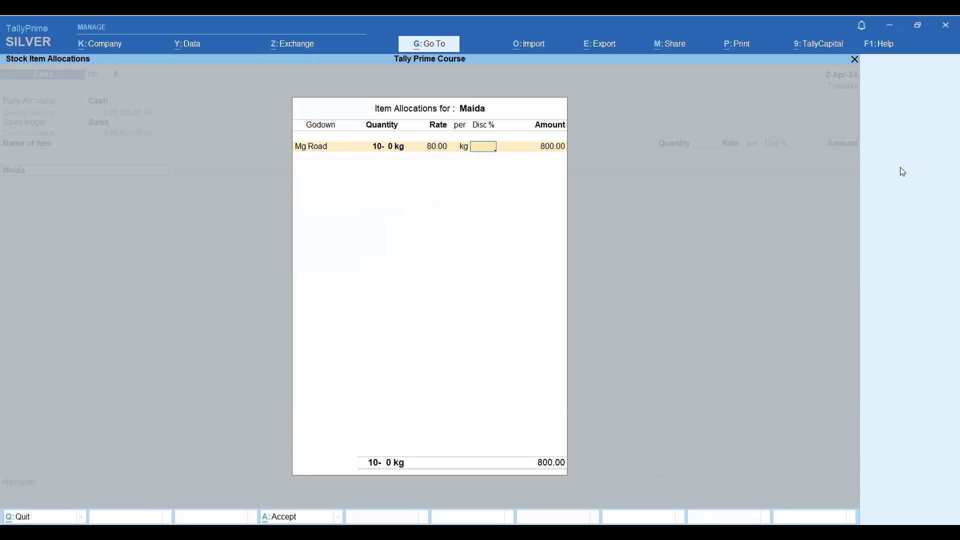
key(Return)
key(Return)
key(Return)
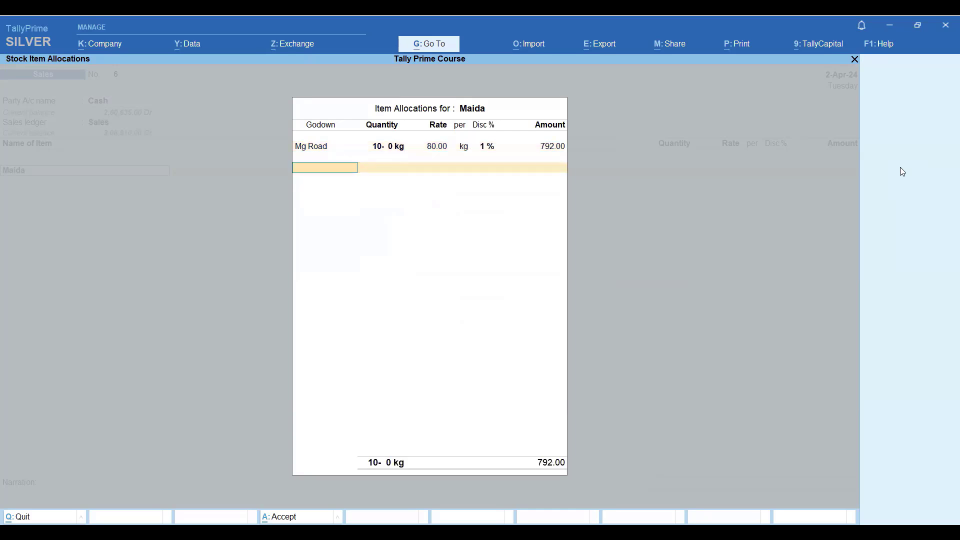
key(Return)
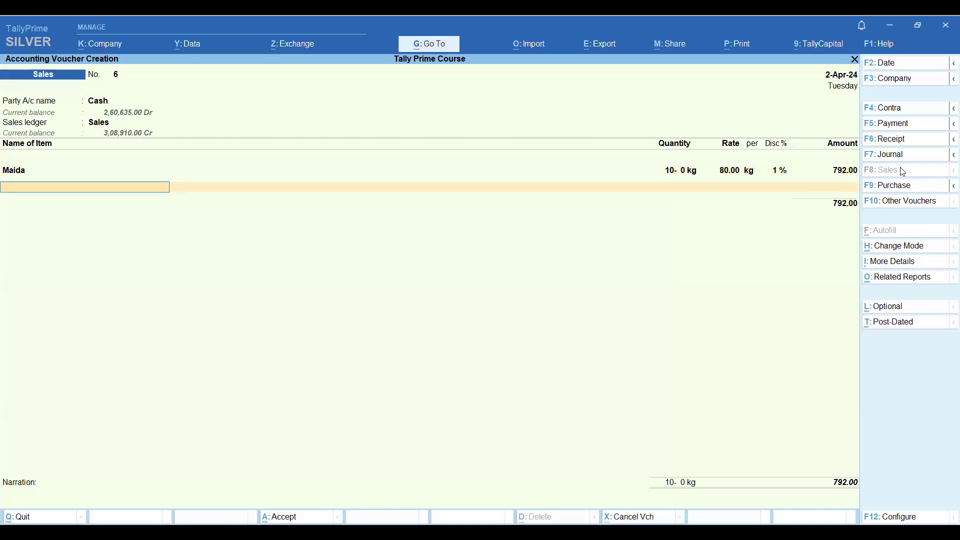
Step: Add Suji to the sales voucher, allocating 1 kg from the Mg Road godown at 55.00 per kg with a 3% discount
text(Suj)
key(Return)
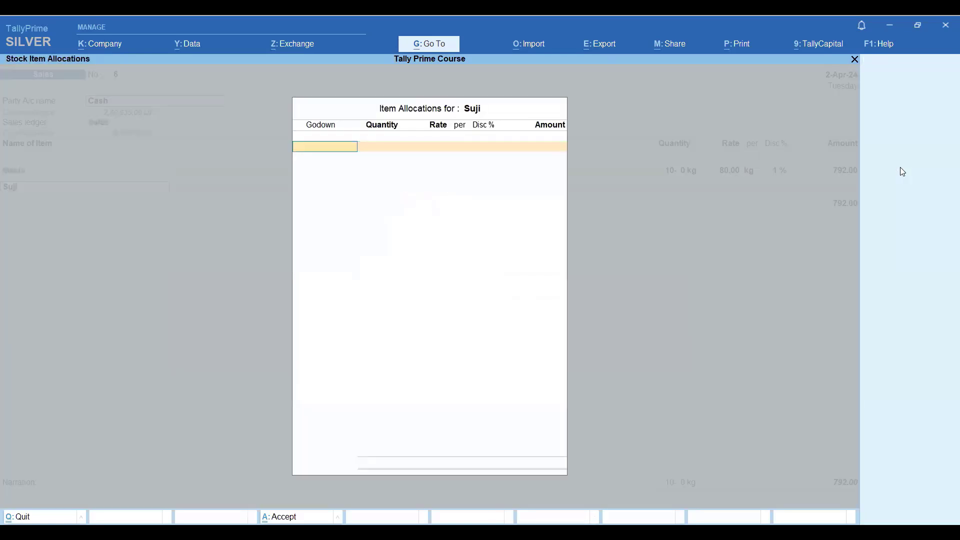
key(Down)
key(Down)
key(Down)
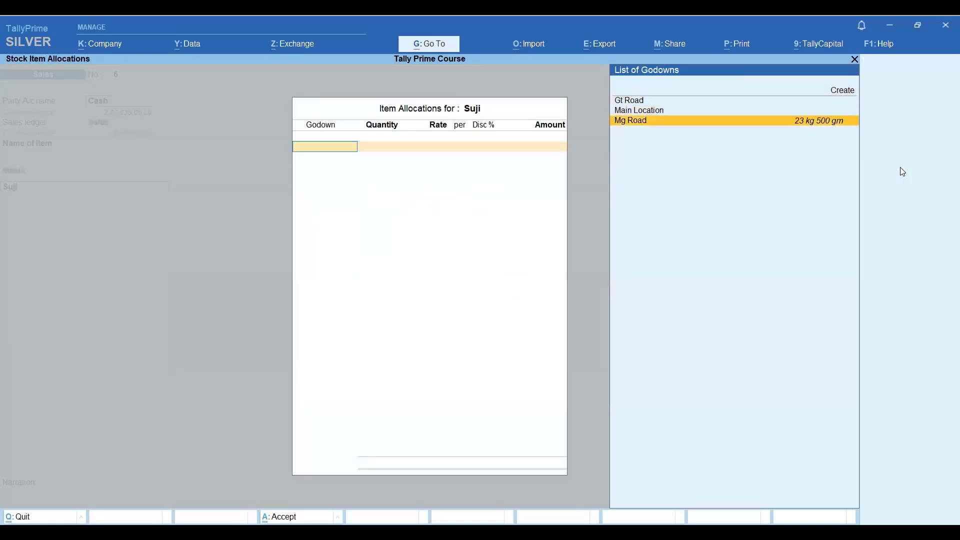
key(Return)
text(1)
key(Return)
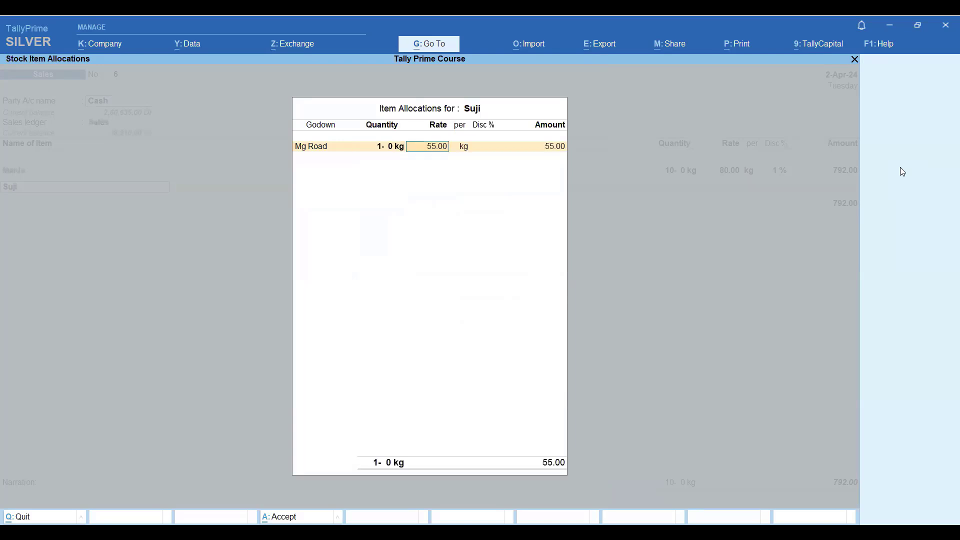
key(Return)
key(Return)
text(3)
key(Return)
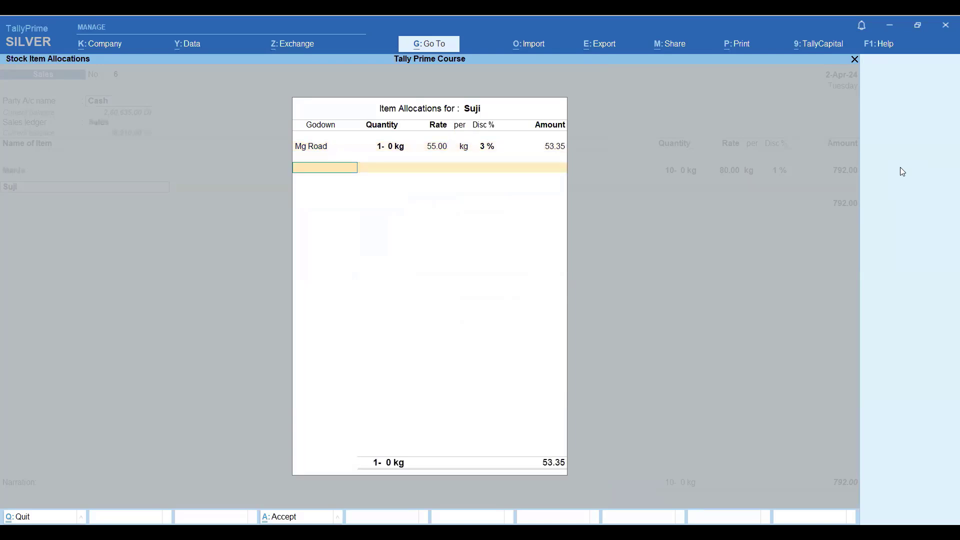
key(Return)
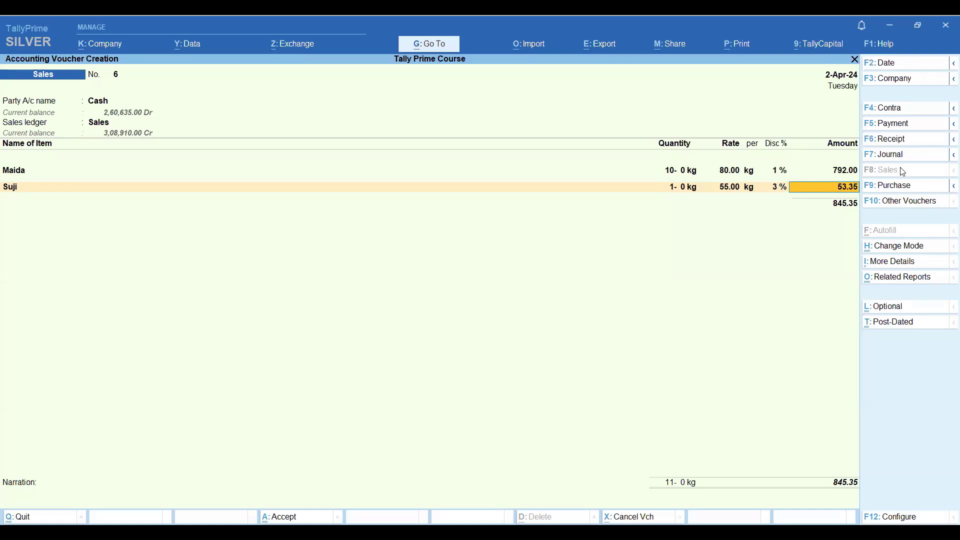
Step: Preview the printed invoice, examine the discount column up close, and return to the sales voucher
key(ctrl)
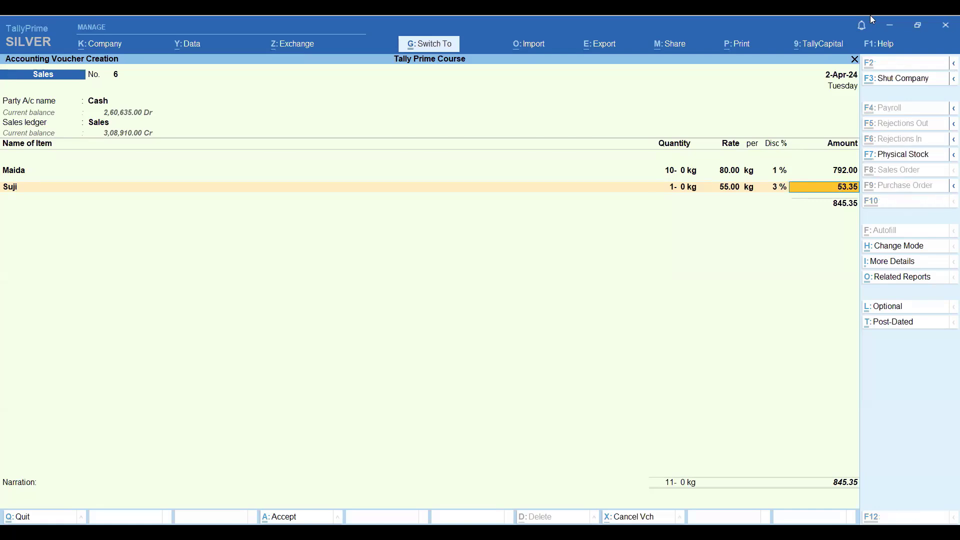
key(ctrl)
key(ctrl+p)
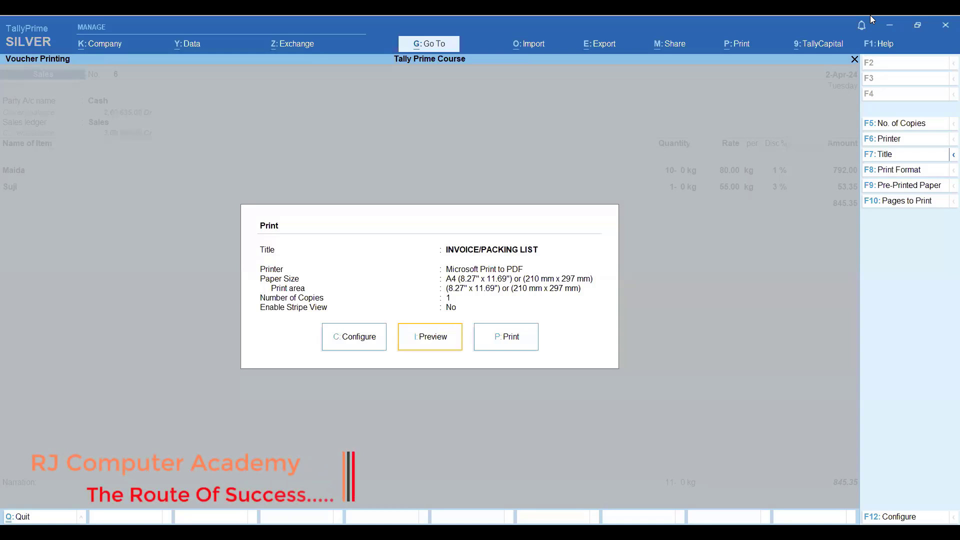
key(Return)
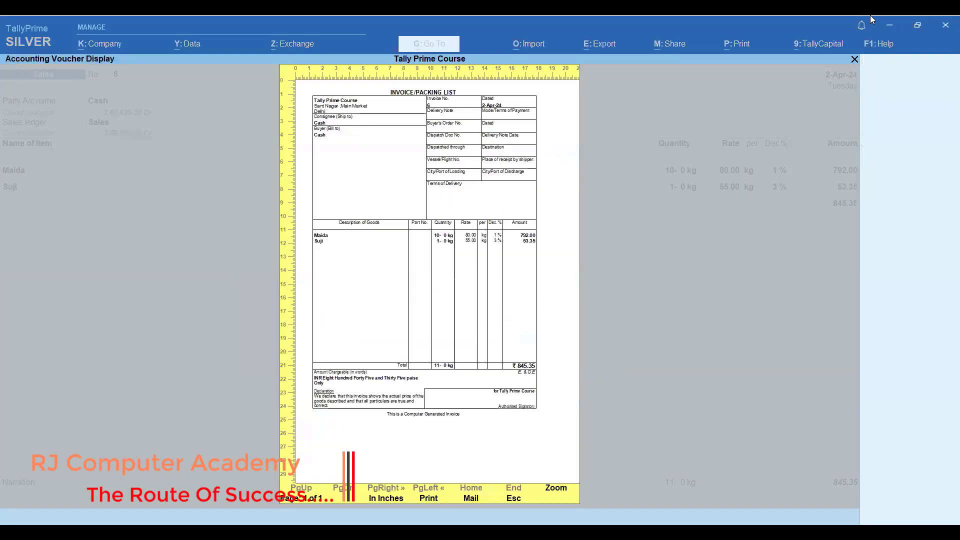
key(z)
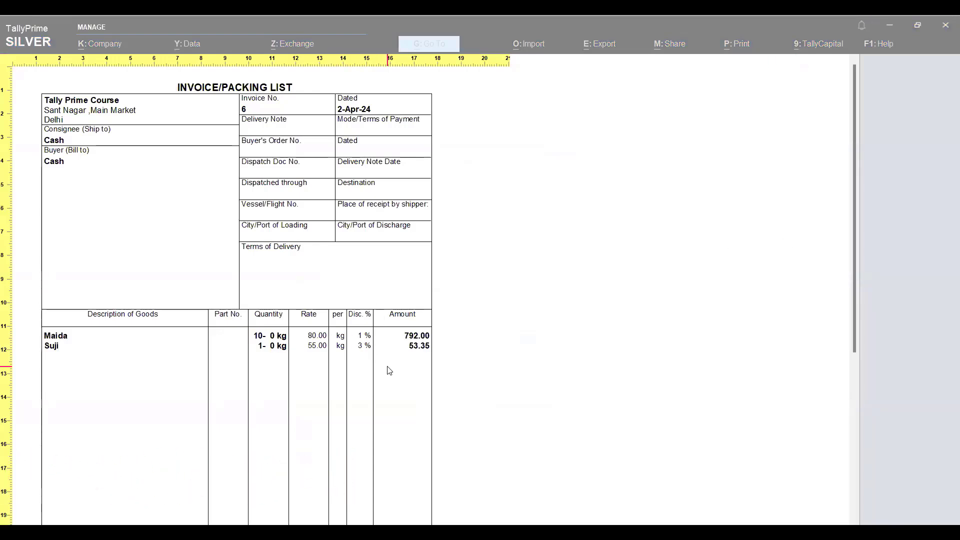
key(z)
key(Escape)
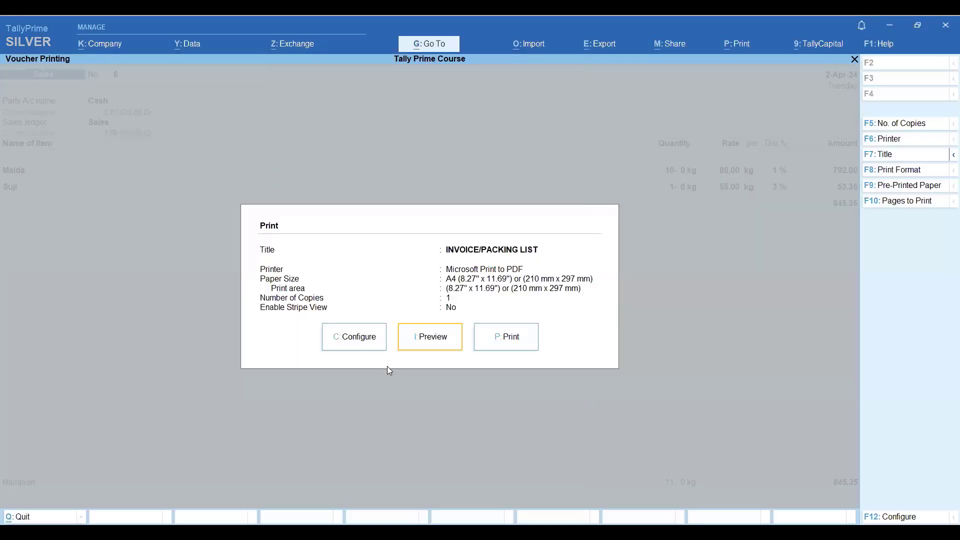
key(Escape)
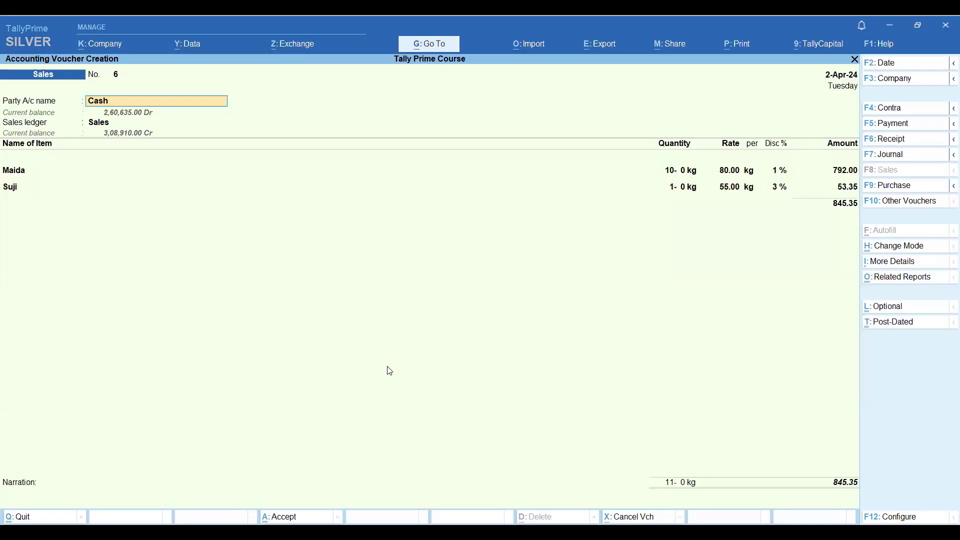
Step: Save the cash sales voucher and leave voucher creation for the Gateway of Tally
key(ctrl+a)
key(ctrl+a)
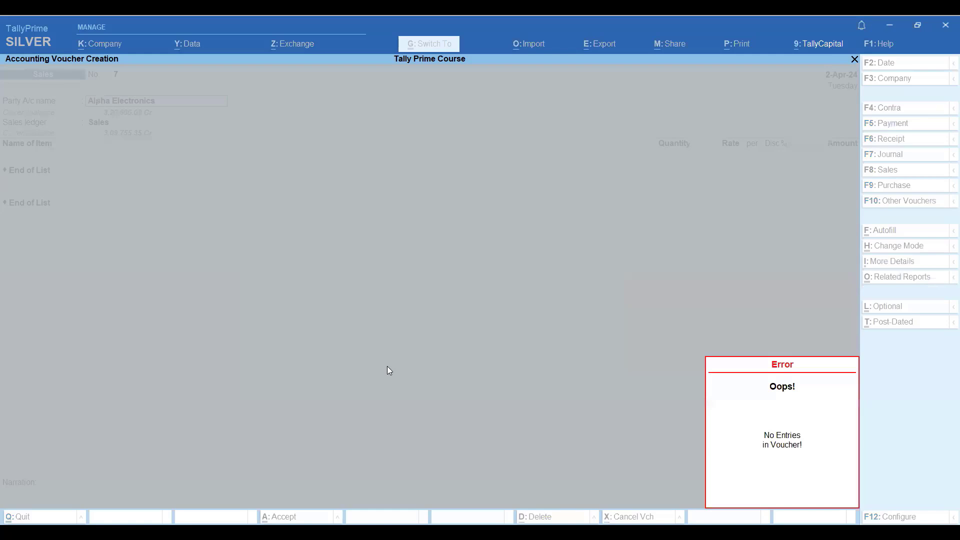
key(Escape)
key(Escape)
key(Return)
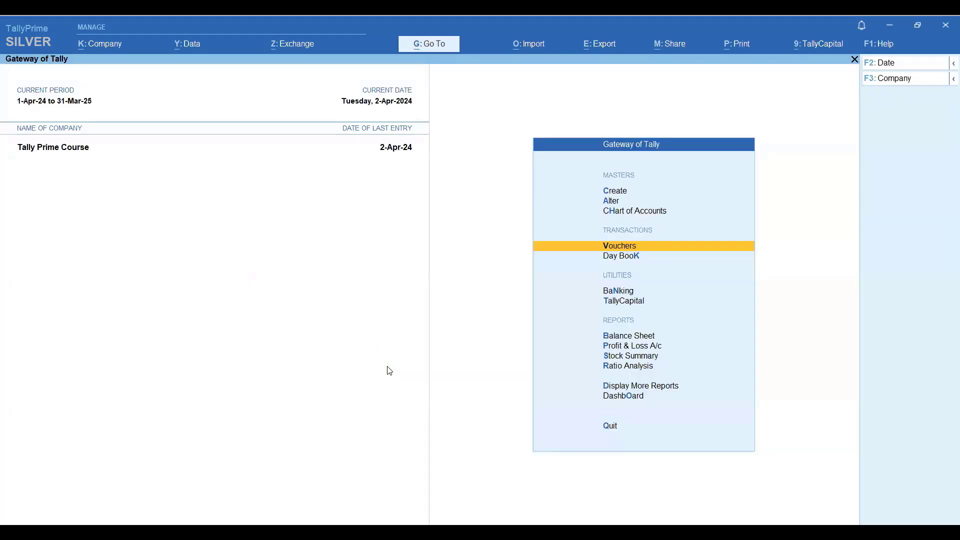
Step: Set the company feature for using a Discount column in invoices to No
key(F11)
key(Down)
key(Down)
key(Down)
key(Down)
key(Down)
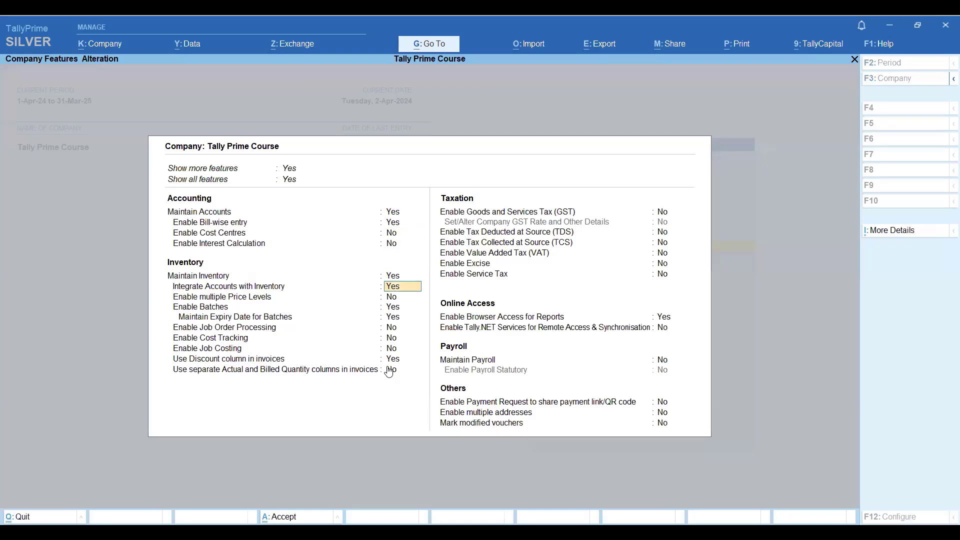
key(Down)
key(Down)
key(Down)
key(Down)
key(Down)
key(Down)
key(Down)
text(n)
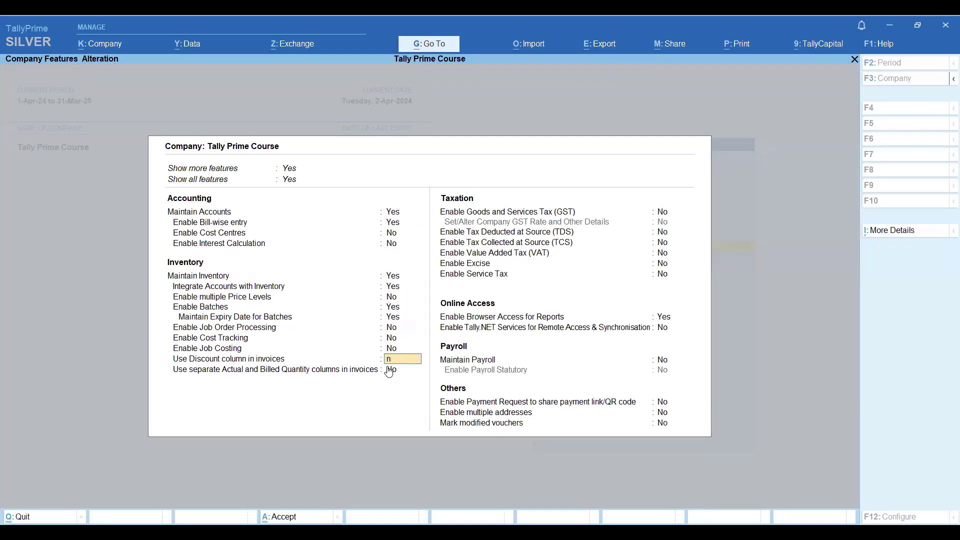
key(Return)
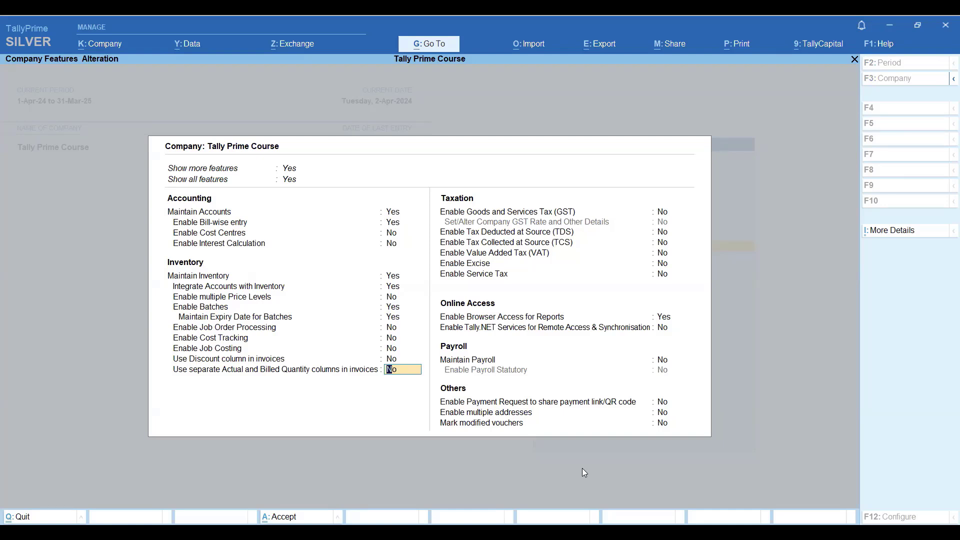
Step: Enable separate Actual and Billed Quantity columns in invoices and save the company features with the other options as they are
text(y)
key(Return)
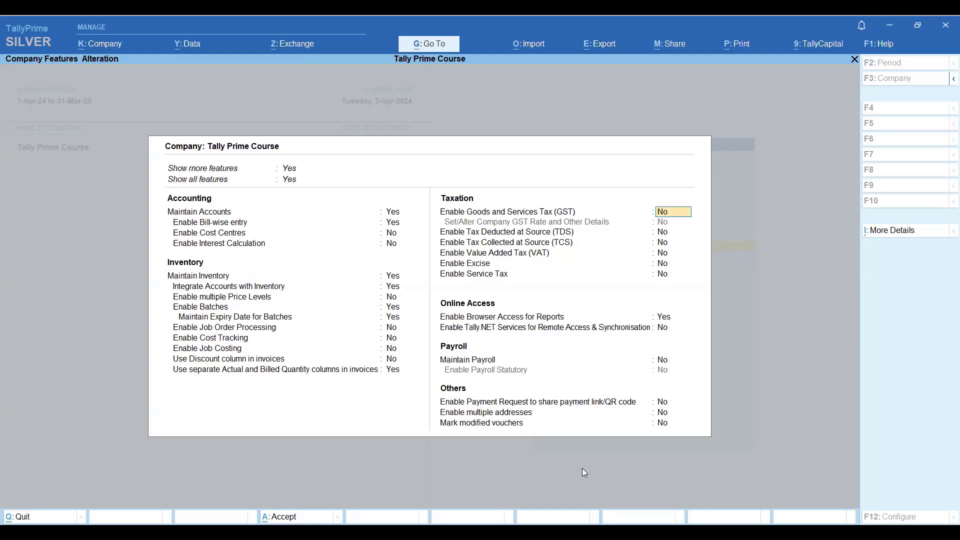
key(Return)
key(Return)
key(Return)
key(Return)
key(Return)
key(Return)
key(Return)
key(Return)
key(Return)
key(Return)
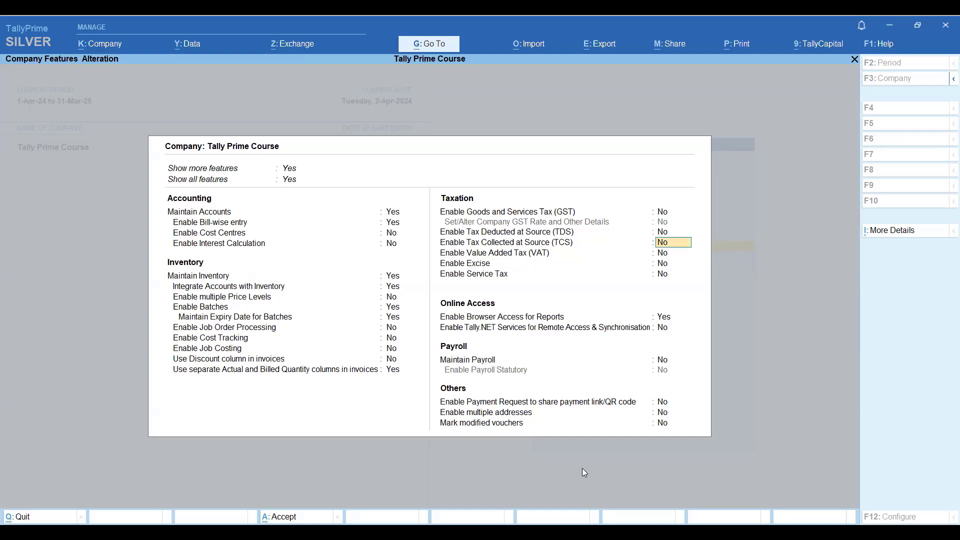
key(Return)
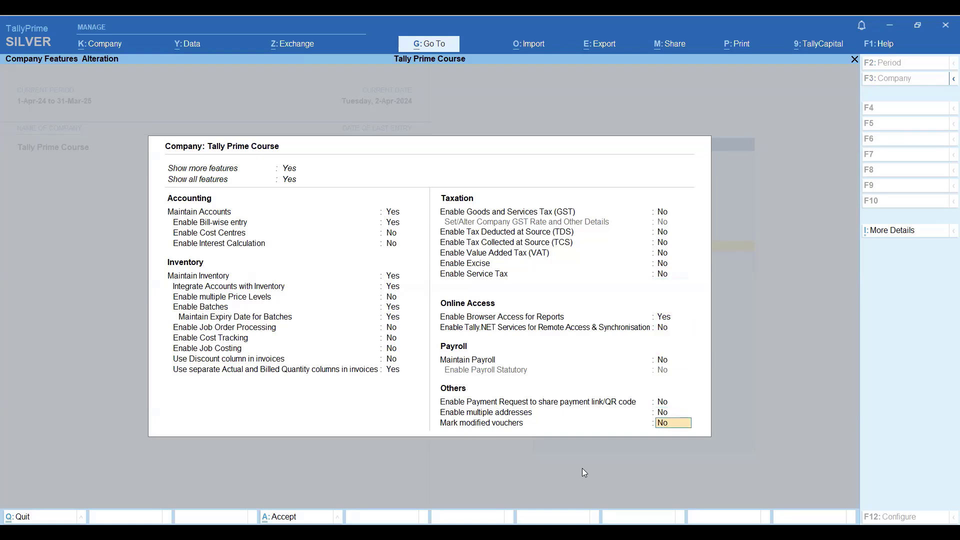
key(Return)
key(Return)
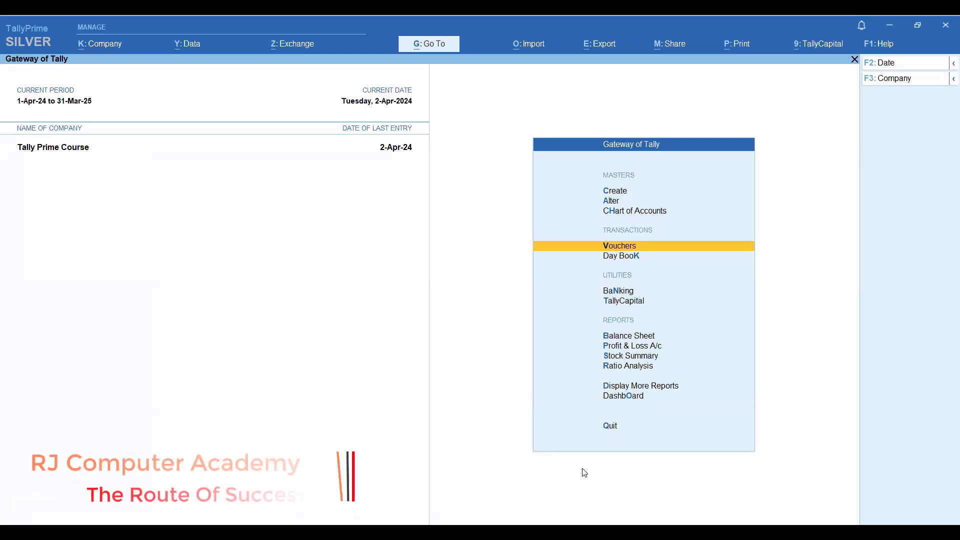
Step: Start a purchase voucher with supplier invoice number 106 dated 2-Apr-24
key(Return)
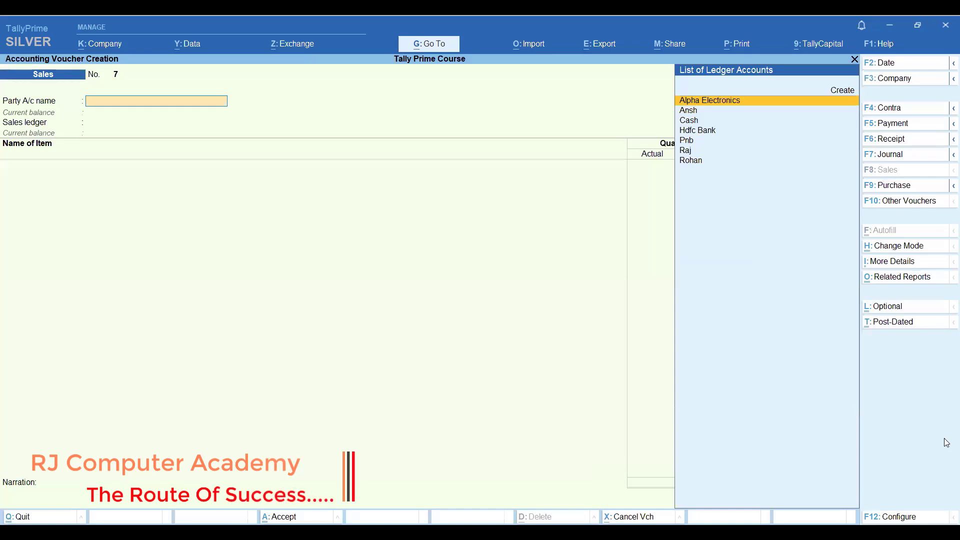
click(899, 192)
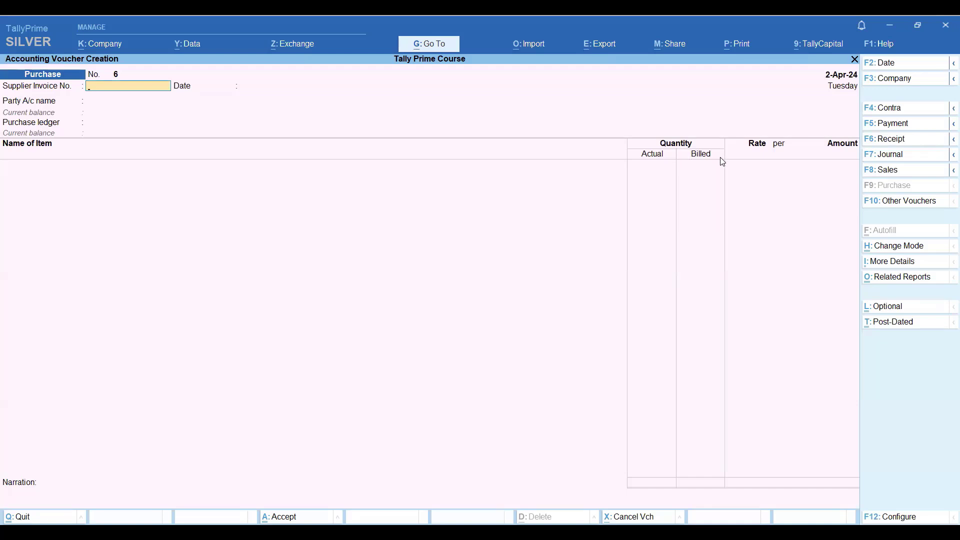
text(06)
key(Return)
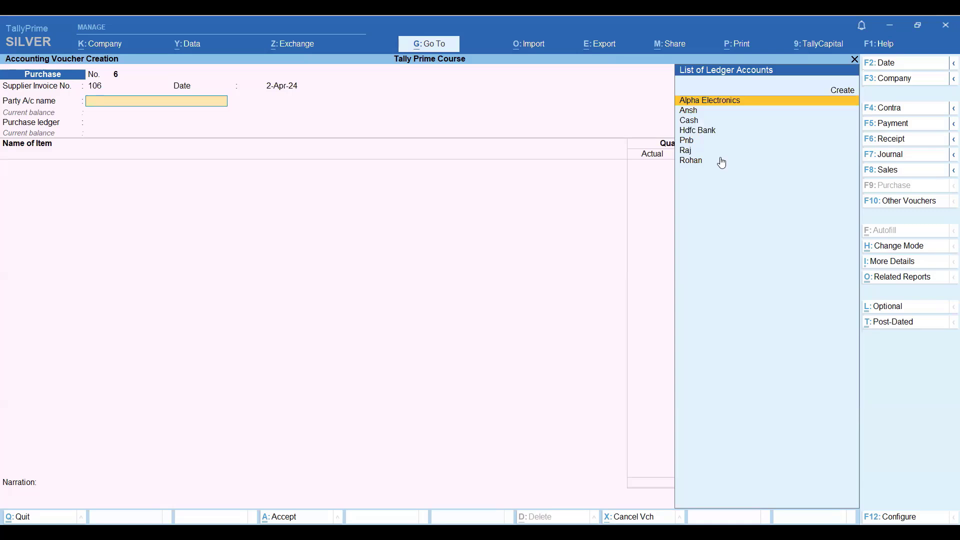
key(Down)
key(Down)
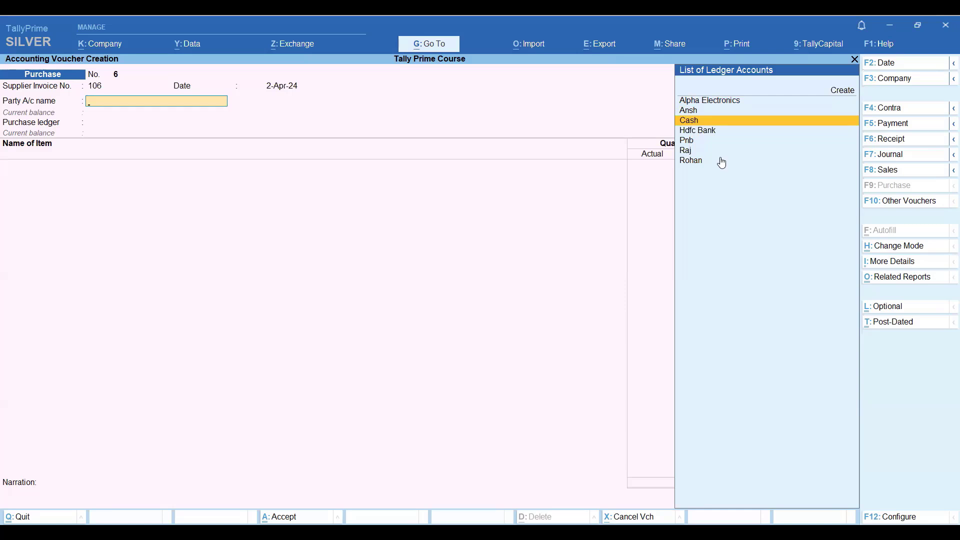
key(Down)
key(Down)
key(Down)
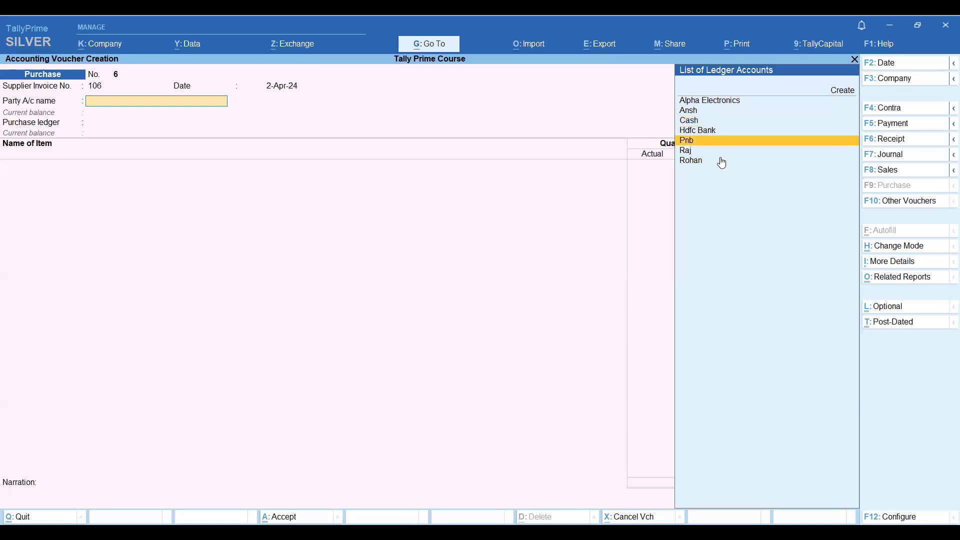
key(Return)
key(Escape)
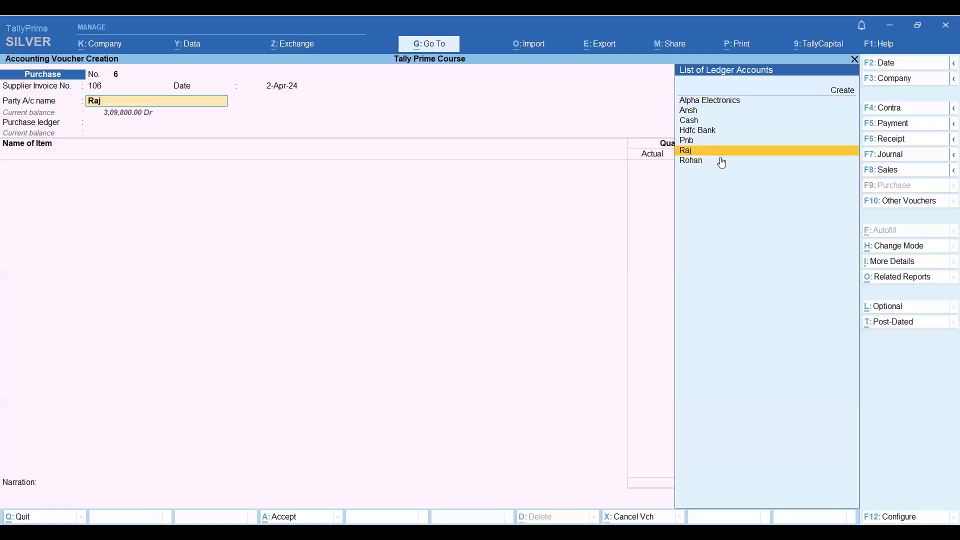
Step: Choose the supplier ledger listed directly above Cash as the purchase voucher's party account
key(Up)
key(Up)
key(Up)
key(Up)
key(Return)
Step: Leave the receipt and import details of the purchase blank, with the country as Not Applicable
key(Return)
key(Return)
key(Return)
key(Return)
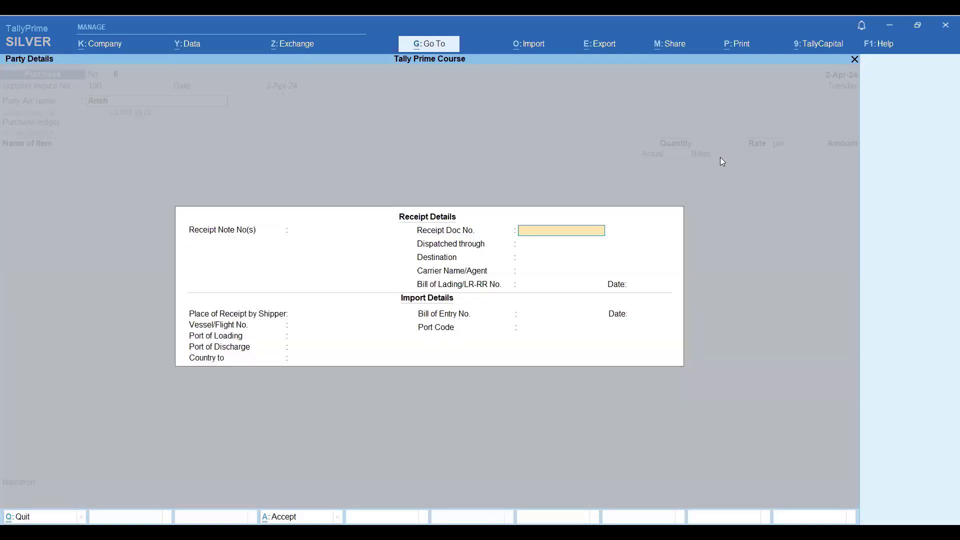
key(Return)
key(Return)
key(Return)
key(Return)
key(Return)
key(Return)
key(Return)
key(Return)
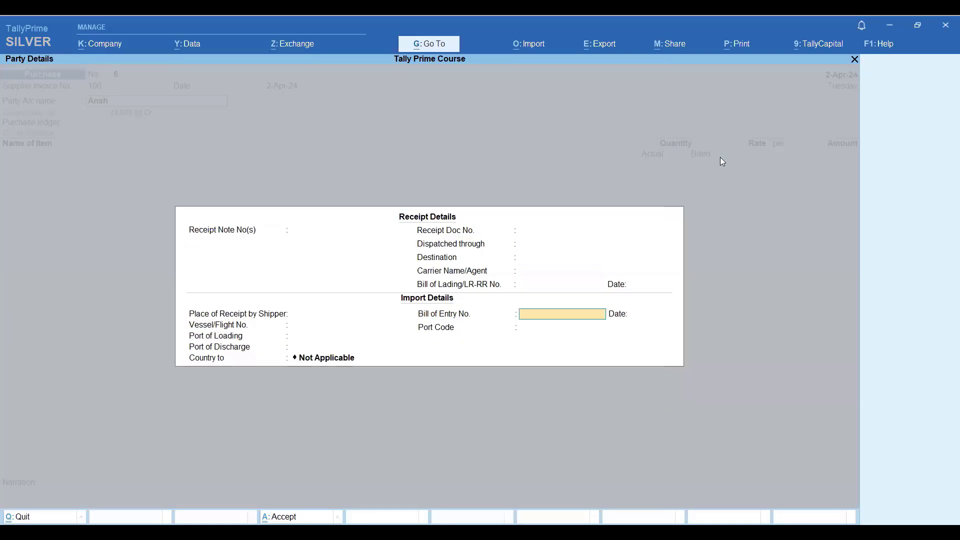
key(Return)
key(Return)
Step: Accept the supplier and consignee details as filled in and choose Purchase as the purchase ledger
key(Return)
key(Return)
key(Return)
key(Return)
key(Return)
key(Return)
key(Return)
key(Return)
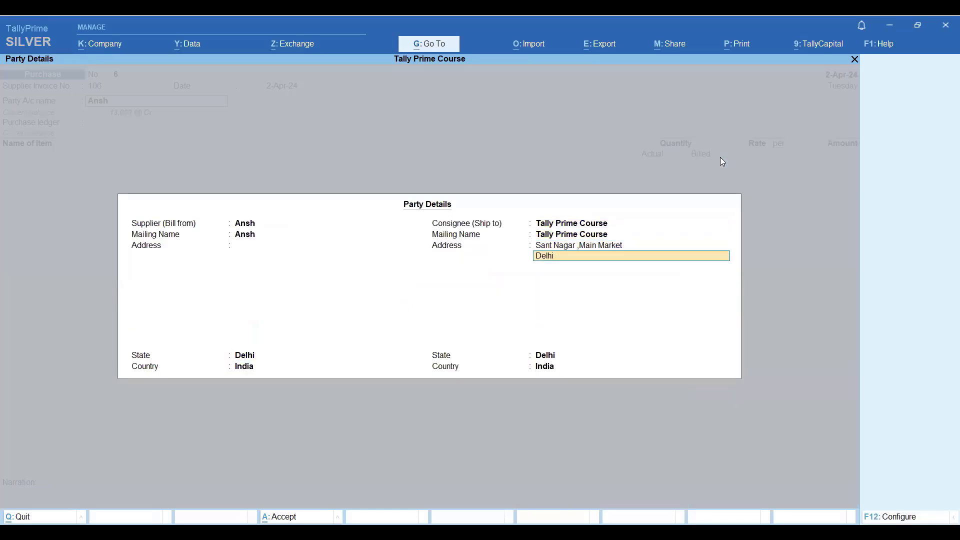
key(Return)
key(Return)
key(Return)
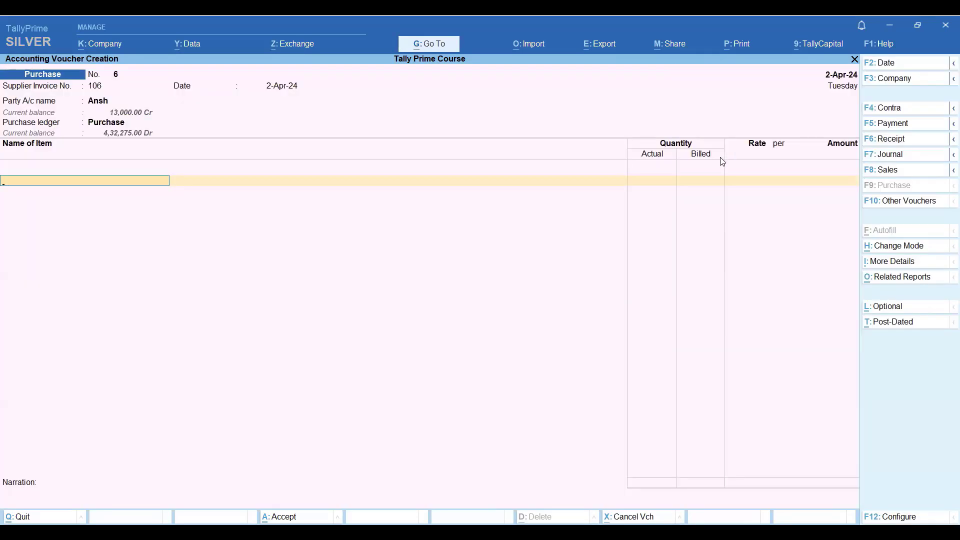
Step: Create a stock item named Diesel from the purchase voucher, under Primary, with no description or category
key(alt+c)
text(Di)
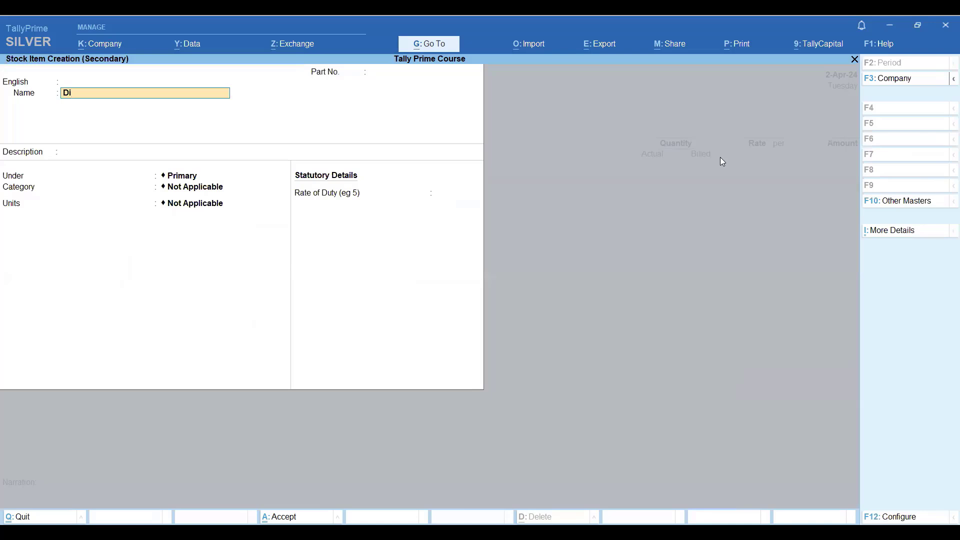
text(esel)
key(Return)
key(Return)
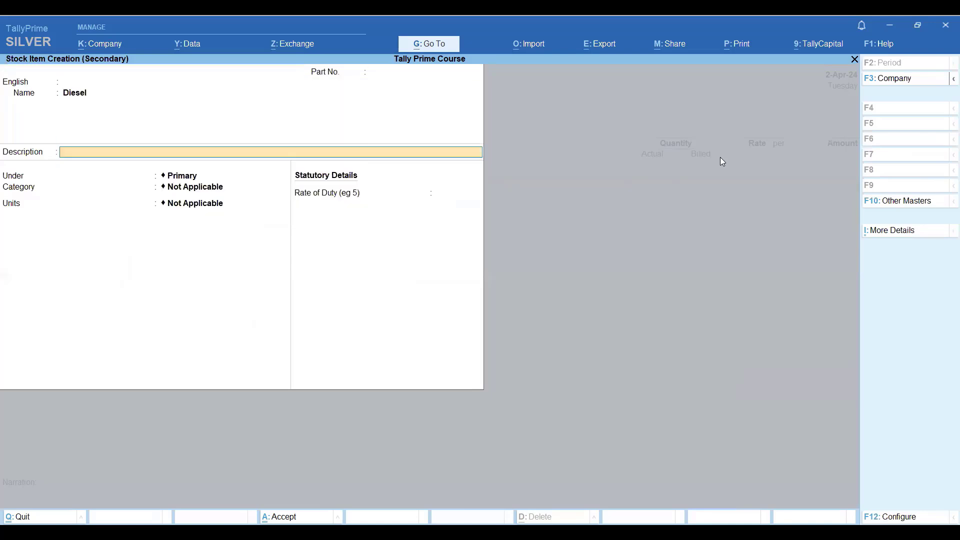
key(Return)
key(Return)
key(Return)
Step: Create a simple unit with the symbol ltrs as the unit of Diesel
key(alt+c)
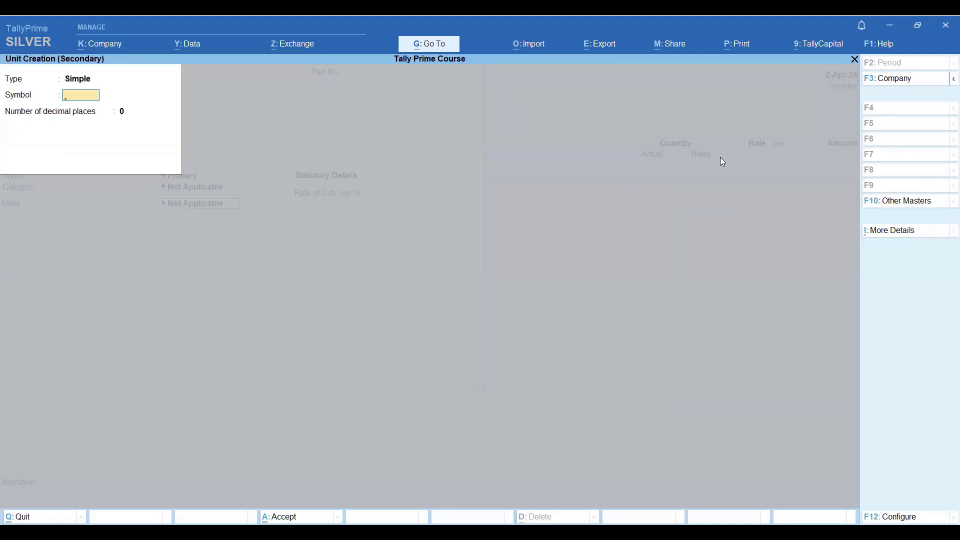
text(ltrs)
key(Return)
key(Return)
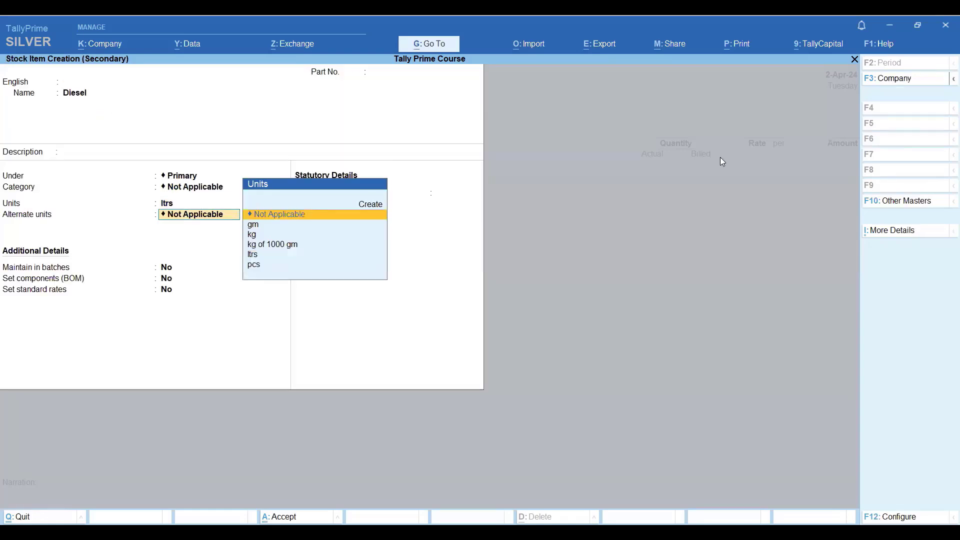
Step: Save Diesel without alternate units, batches, components or standard rates and use it as the purchase voucher's item
key(Return)
key(Return)
key(Return)
key(Return)
key(Return)
key(Return)
key(Return)
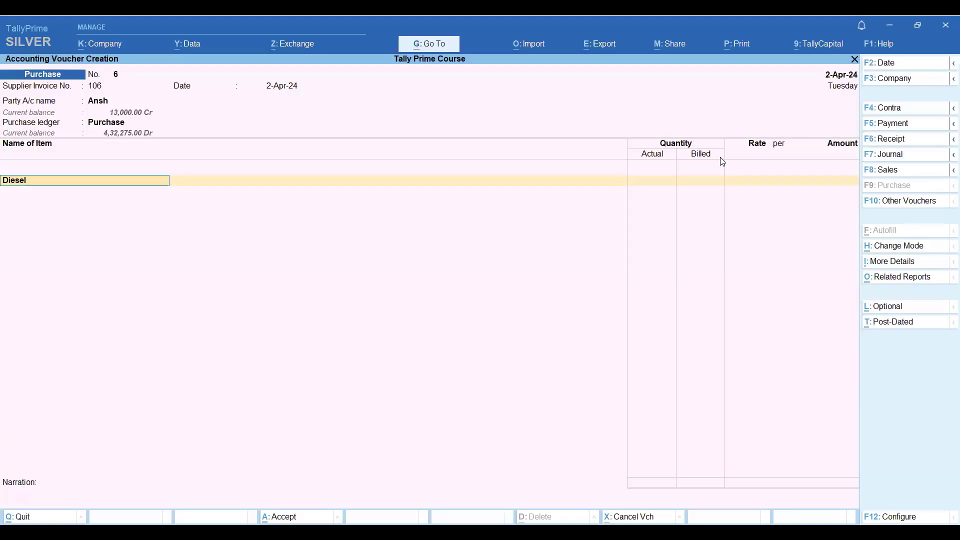
Step: Open the item allocations for Diesel and choose Gt Road as the godown
key(Return)
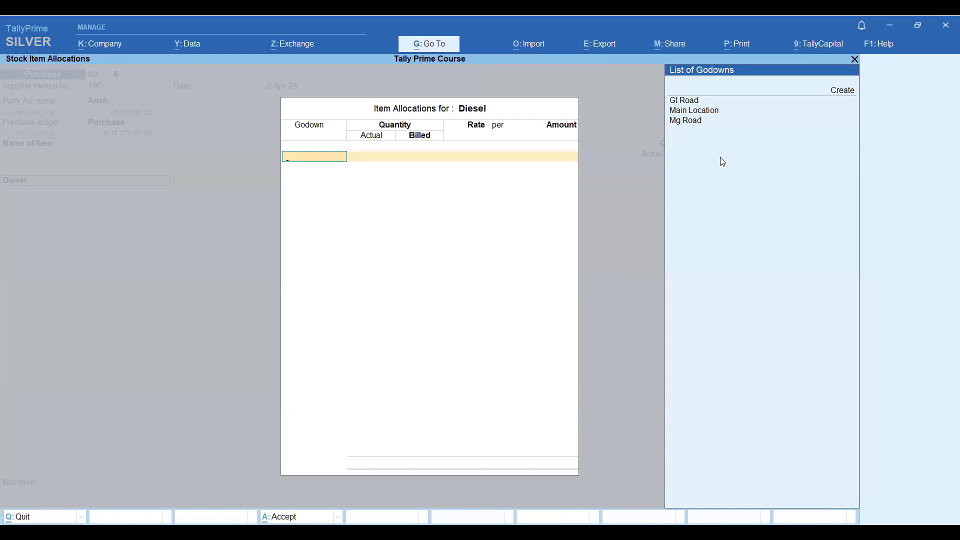
key(Down)
key(Down)
key(Down)
key(Up)
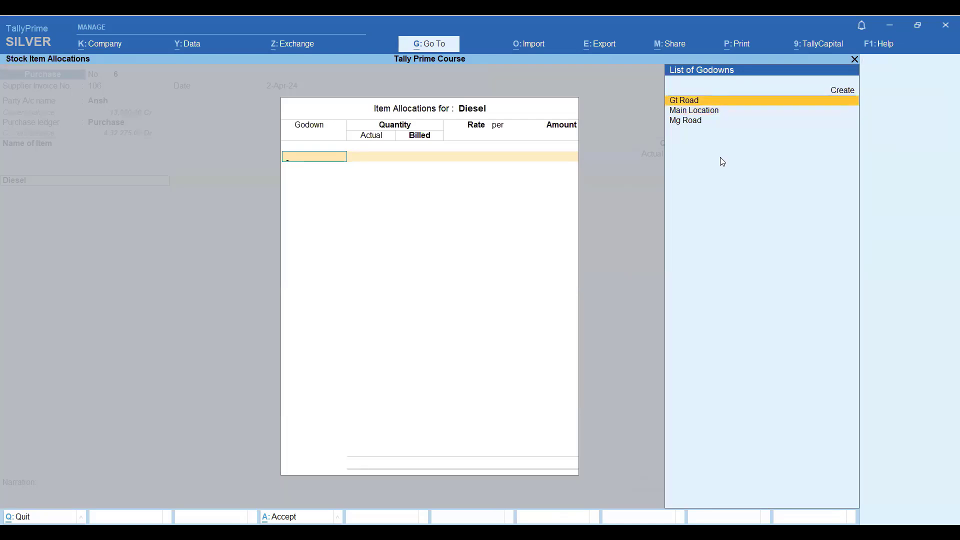
key(Return)
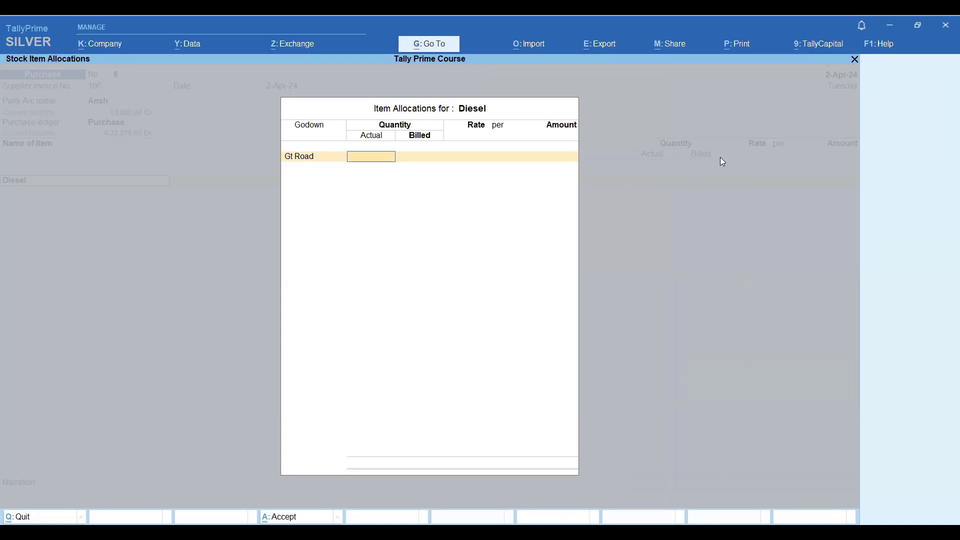
Step: Allocate an actual quantity of 49 ltrs and a billed quantity of 50 ltrs of Diesel at a rate of 80 per ltrs
text(49)
key(Return)
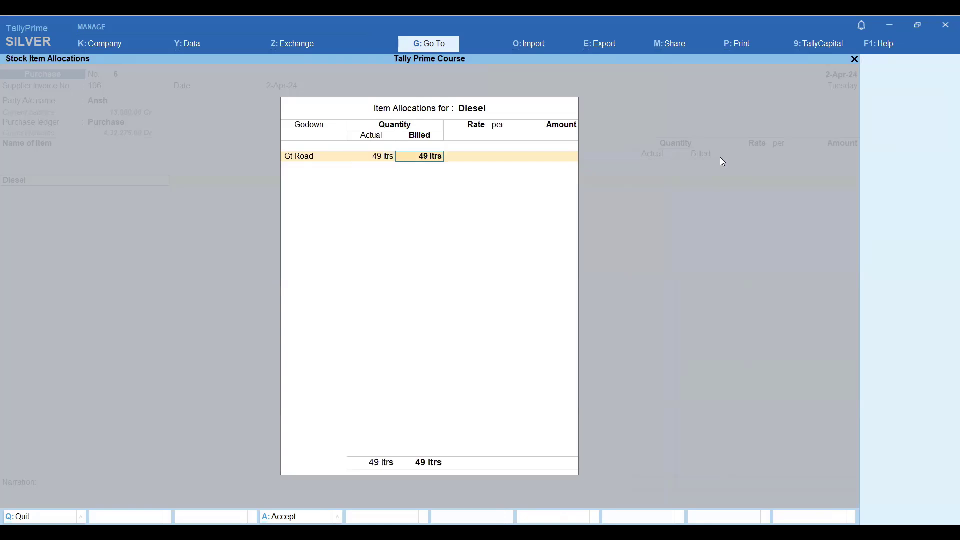
text(50)
key(Return)
text(0)
key(Return)
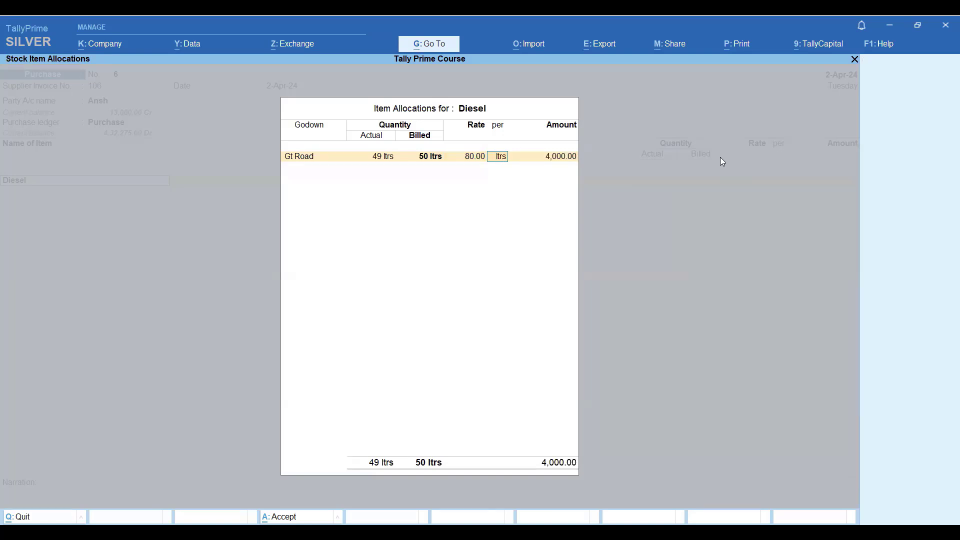
key(Return)
key(Return)
key(Return)
key(Return)
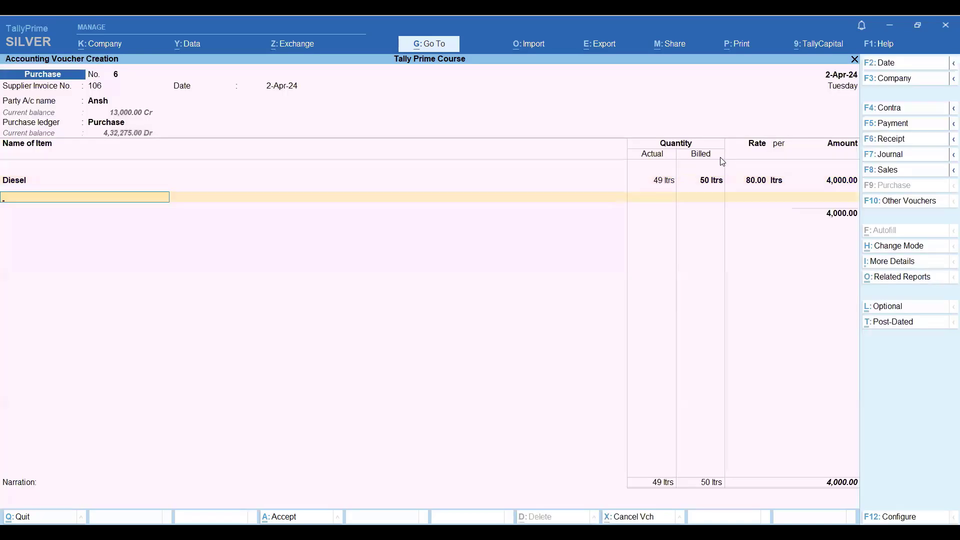
Step: End the item and ledger entries, leave the narration empty and save the Diesel purchase voucher
key(Return)
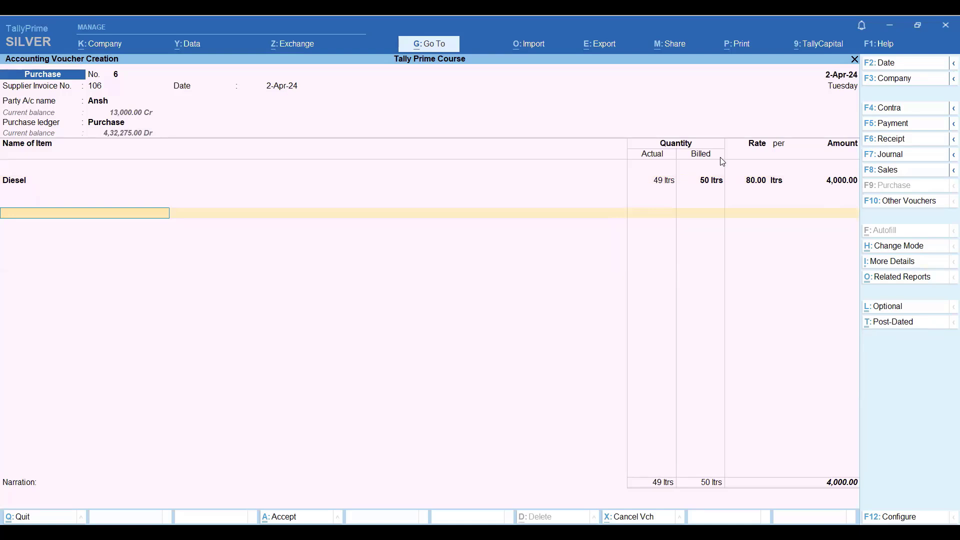
key(Return)
key(Return)
key(Return)
key(Return)
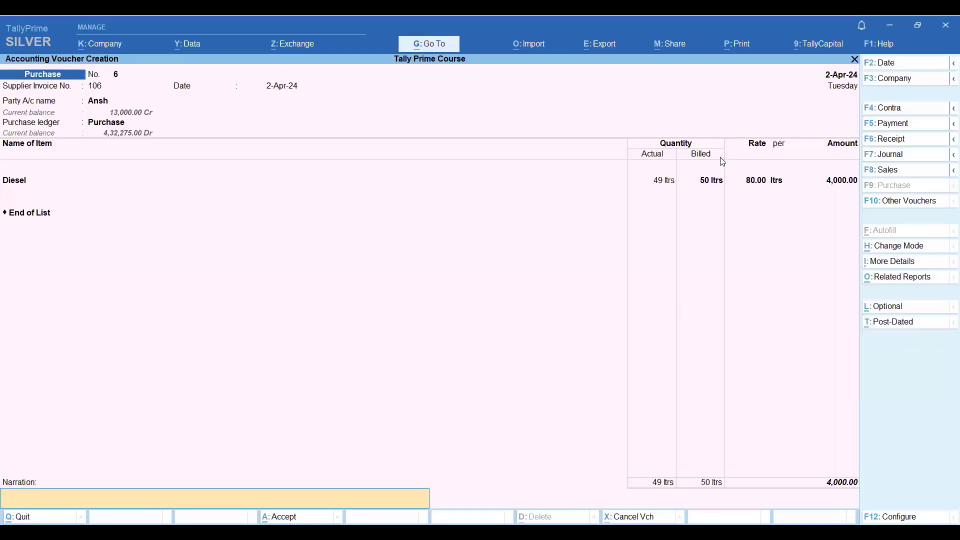
key(Return)
key(Return)
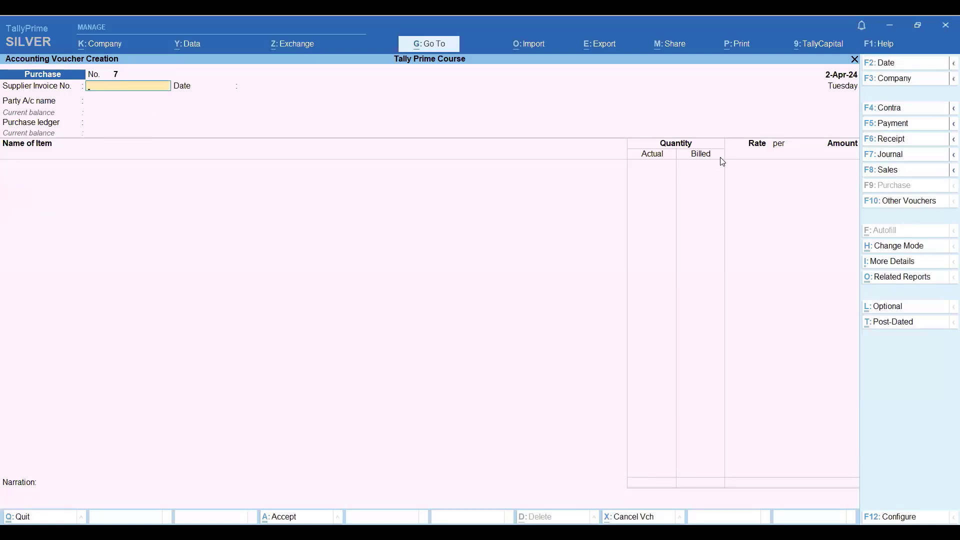
Step: Leave voucher entry and examine Diesel's closing quantity, rate and value in the Stock Summary
key(Escape)
key(Down)
key(Down)
key(Down)
key(Down)
key(Down)
key(Down)
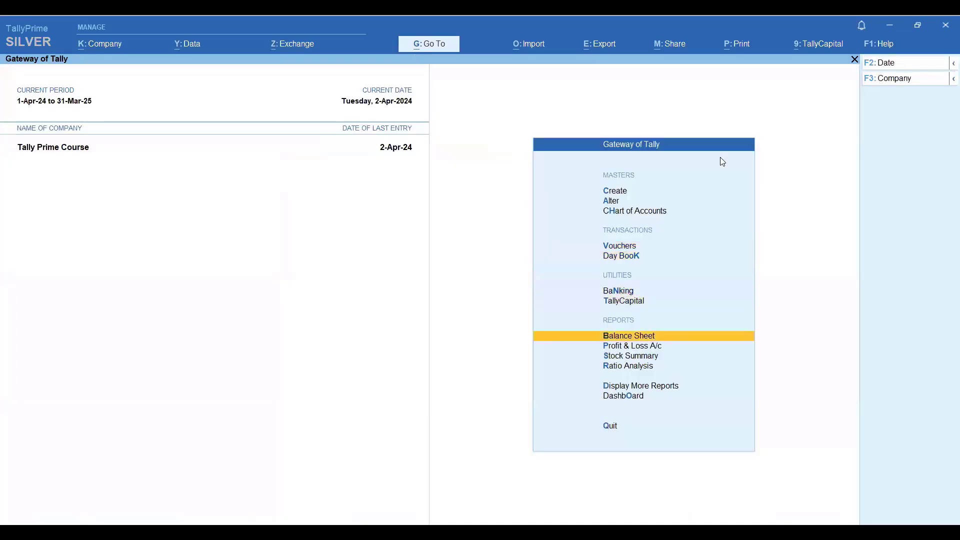
key(Return)
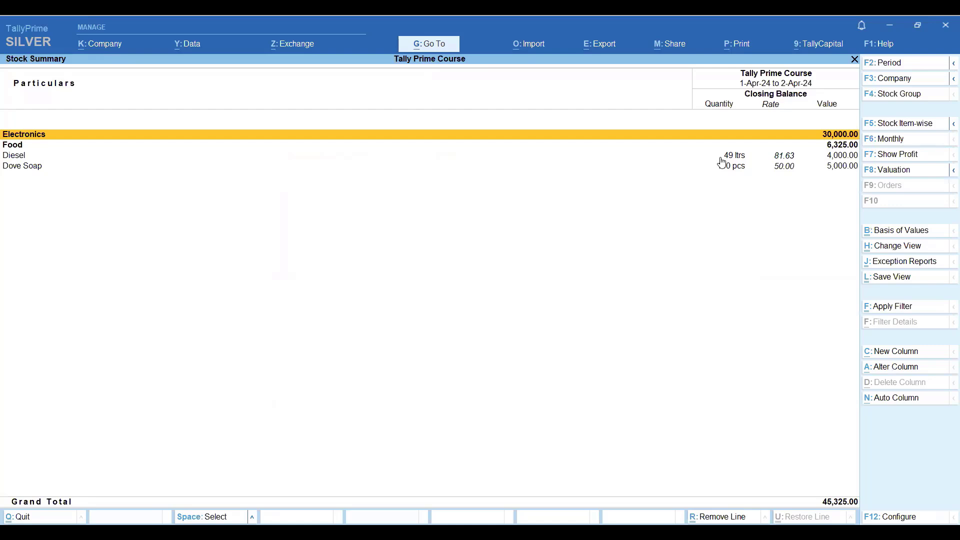
key(Down)
key(Down)
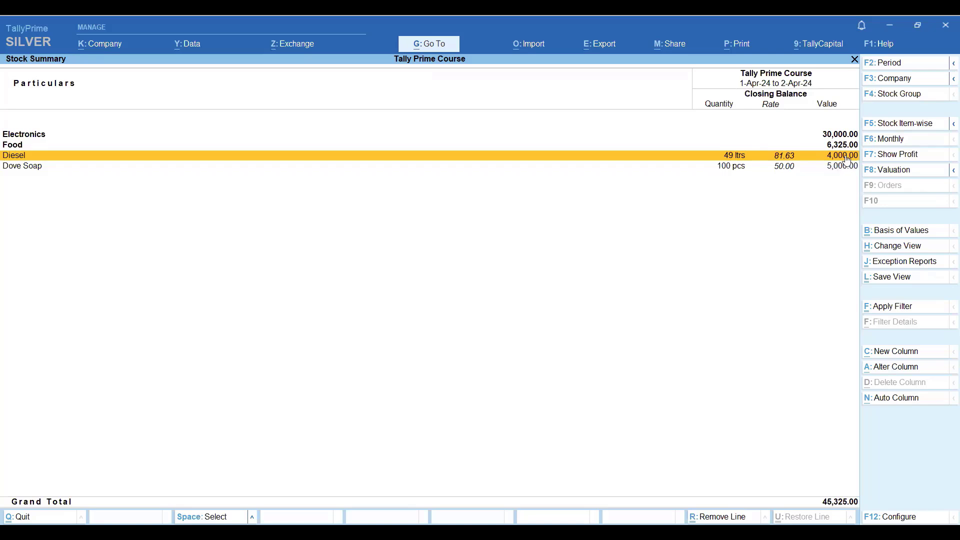
Step: Open the company features and go to the setting for separate actual and billed quantity columns, leaving the features before it as they are
key(Escape)
key(Escape)
key(n)
key(F11)
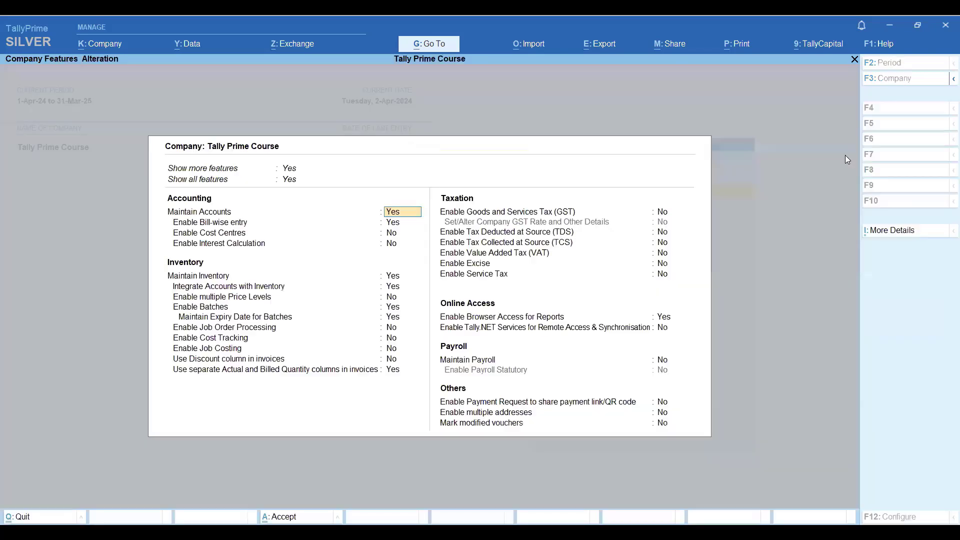
key(Return)
key(Return)
key(Return)
key(Return)
key(Return)
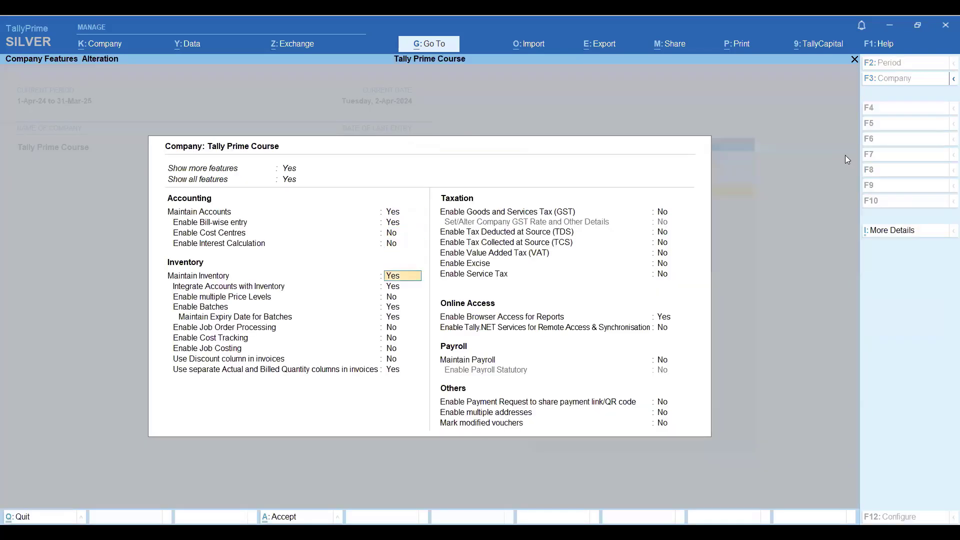
key(Return)
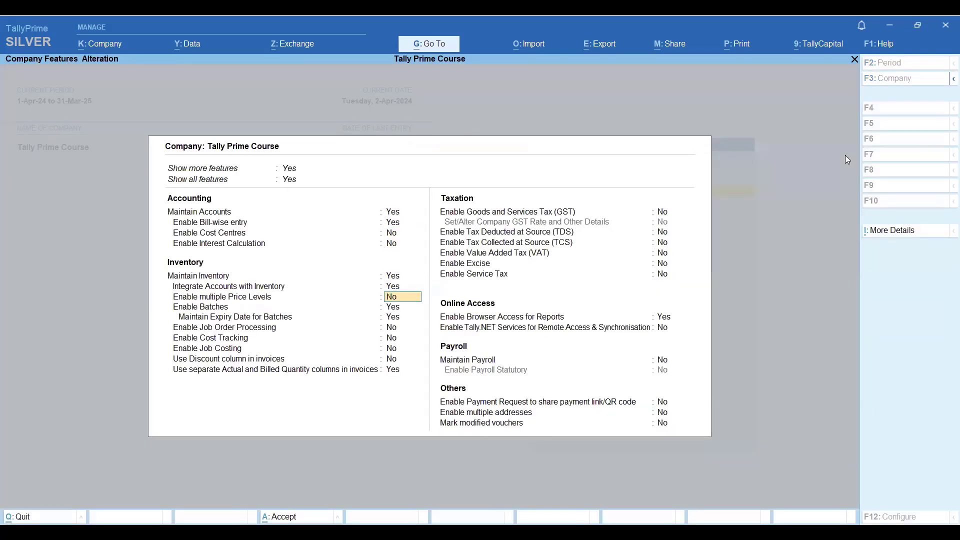
key(Return)
key(Return)
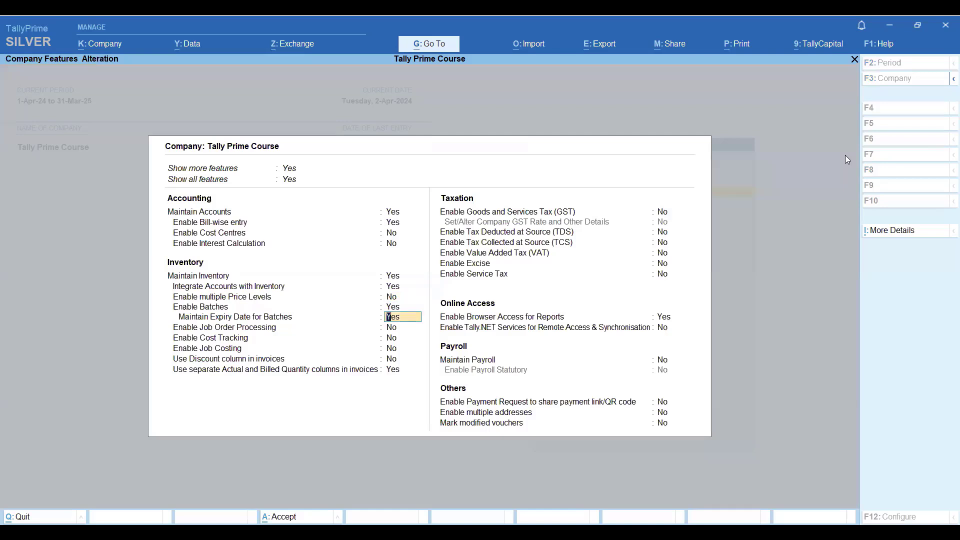
key(Return)
key(Return)
key(Return)
key(Return)
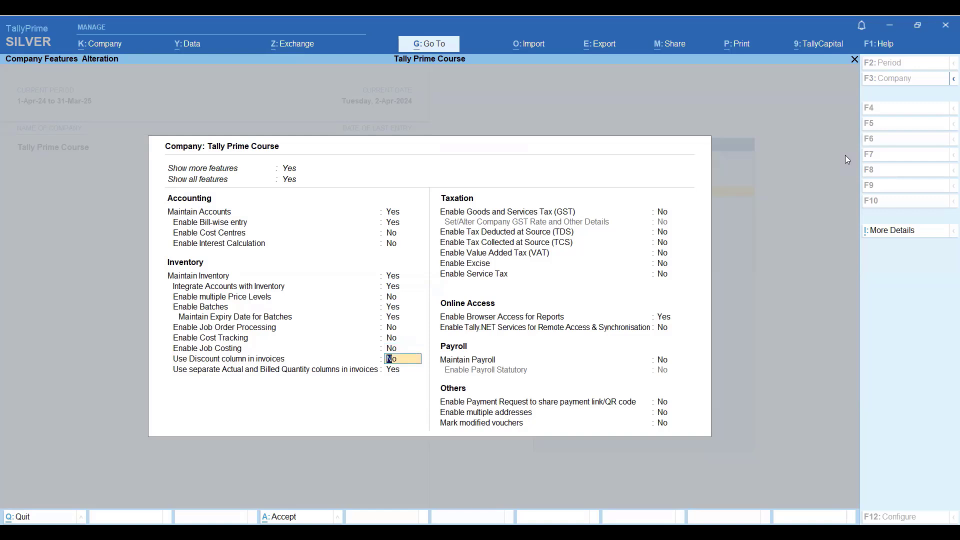
key(Return)
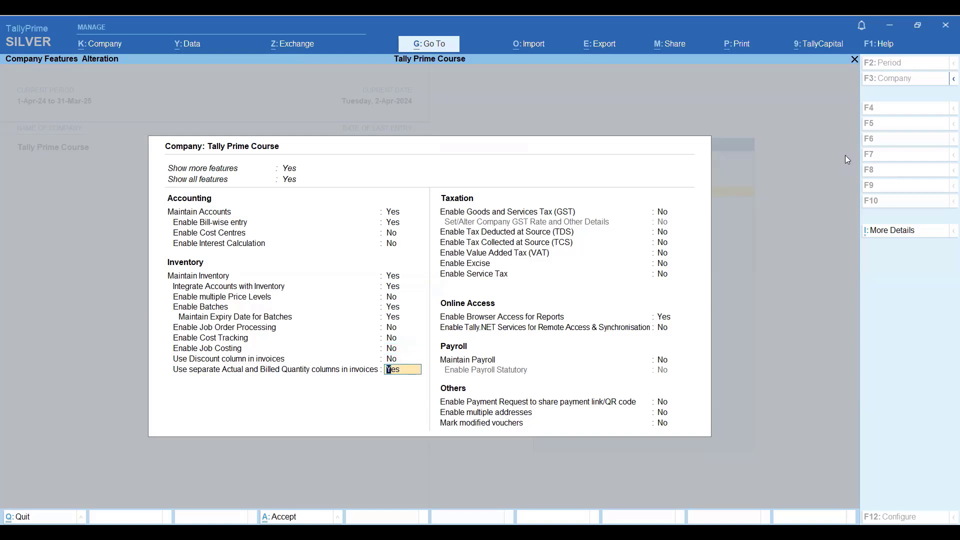